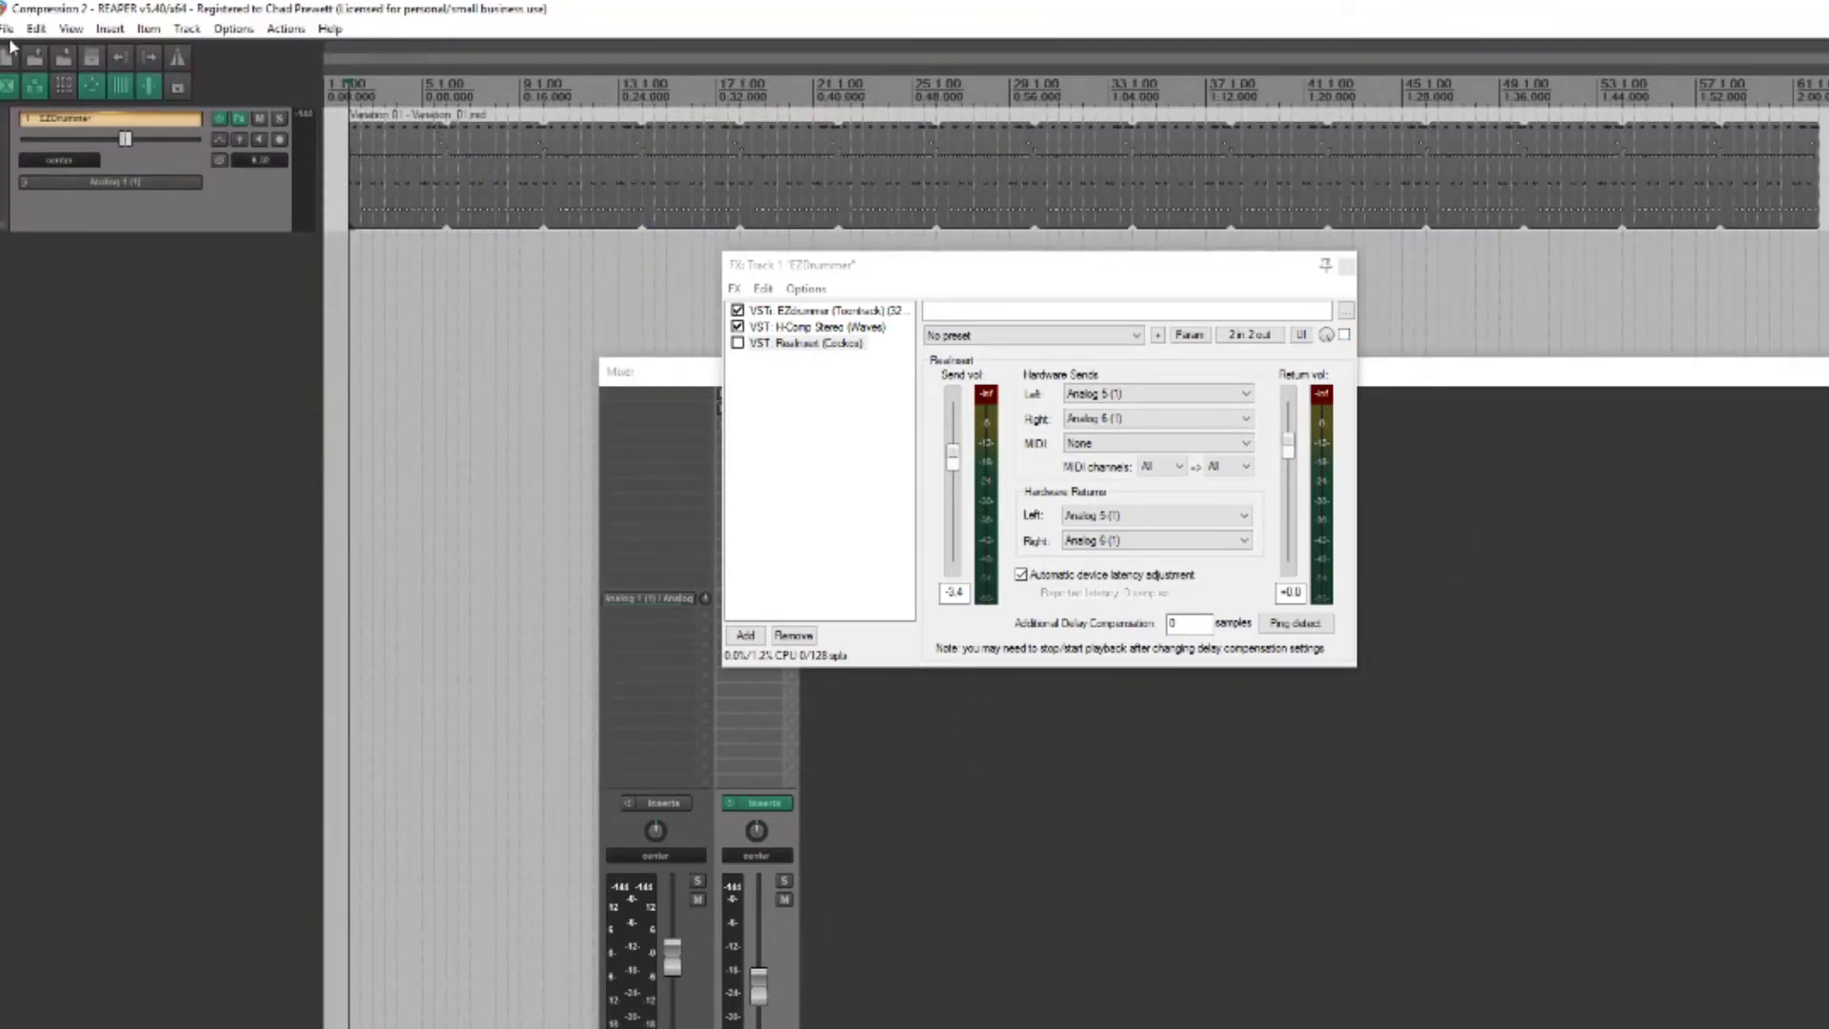
In a new project, insert the EZdrummer (Toontrack) VSTi on a new track, declining the extra output tracks.
click(26, 45)
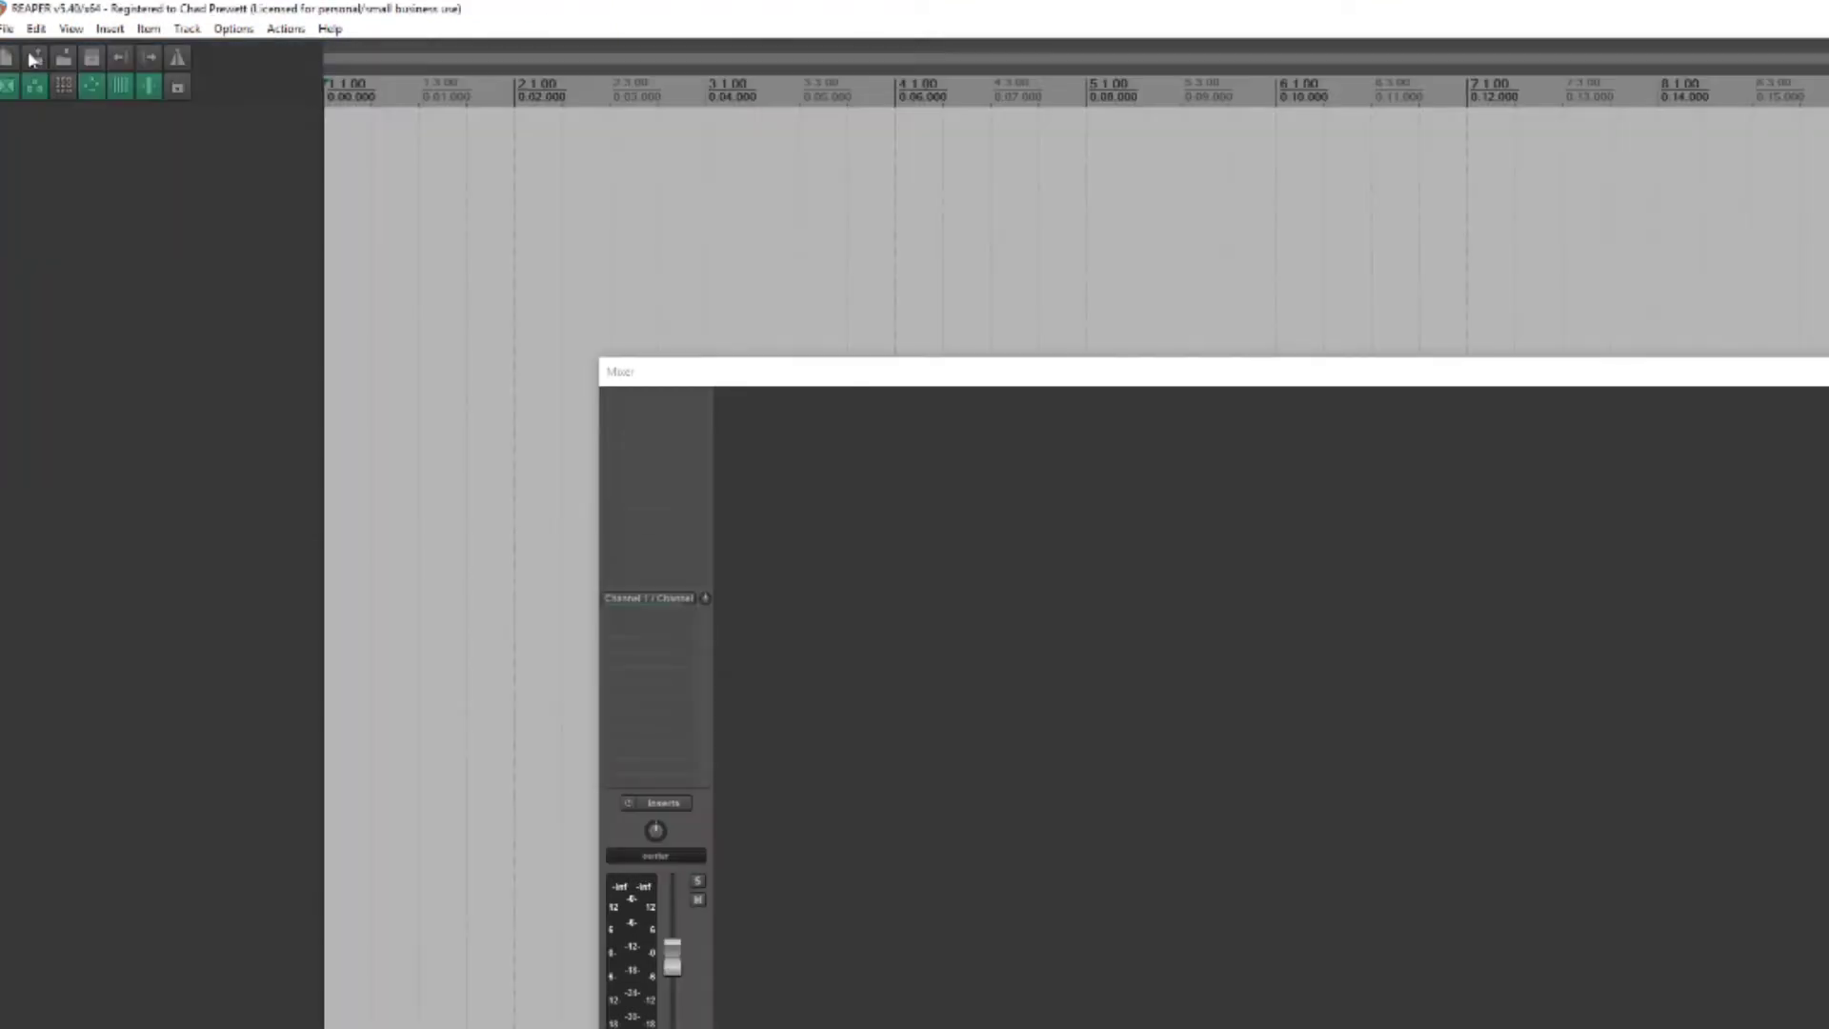
right_click(72, 197)
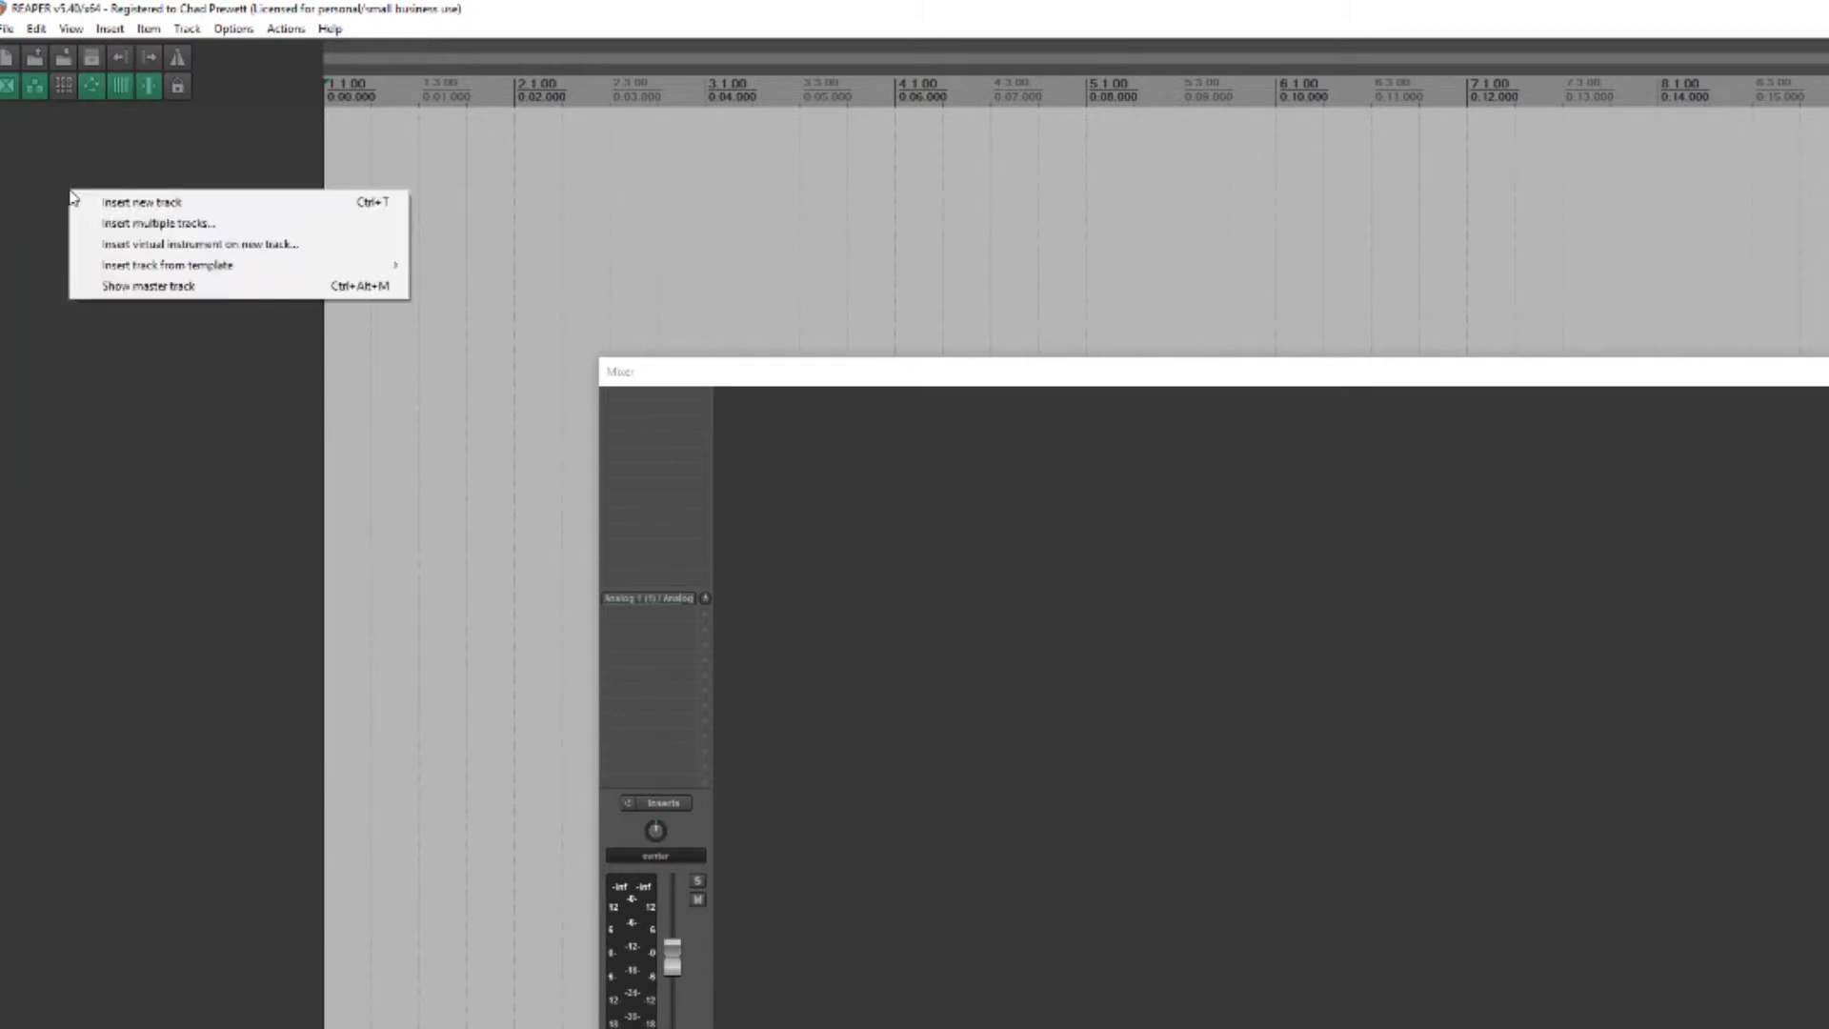
click(121, 246)
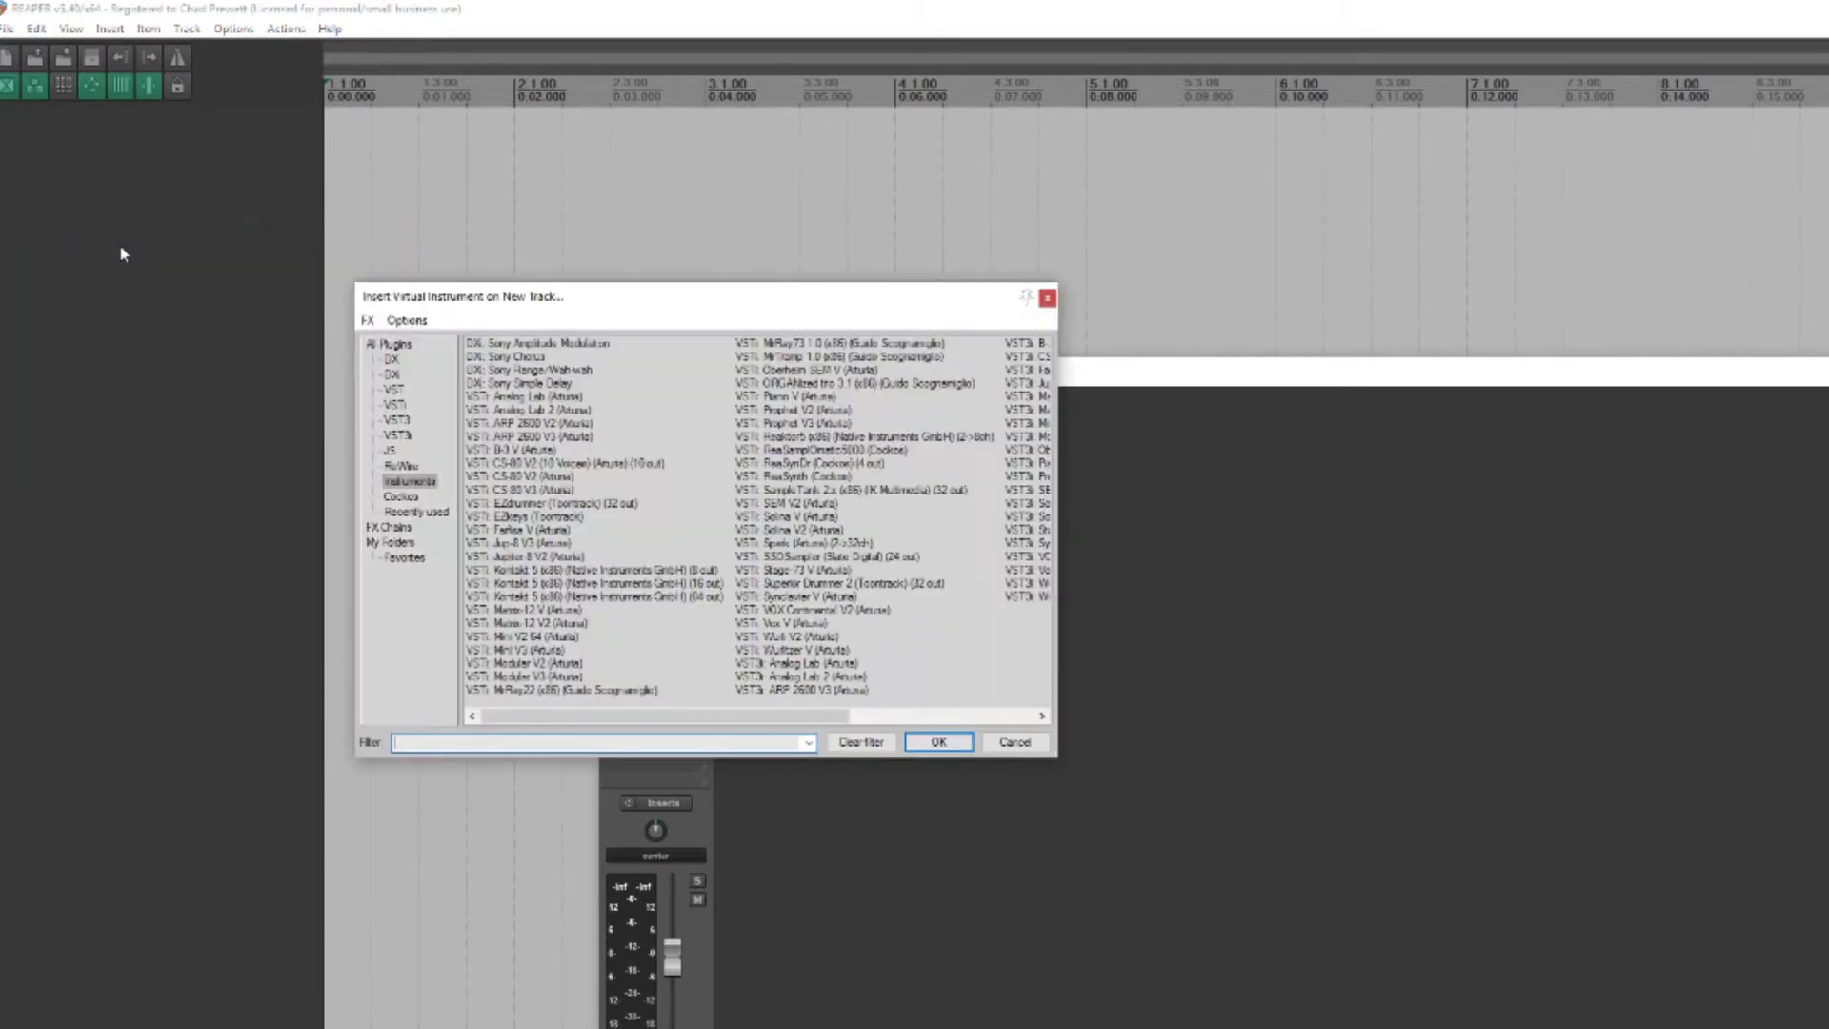
click(394, 404)
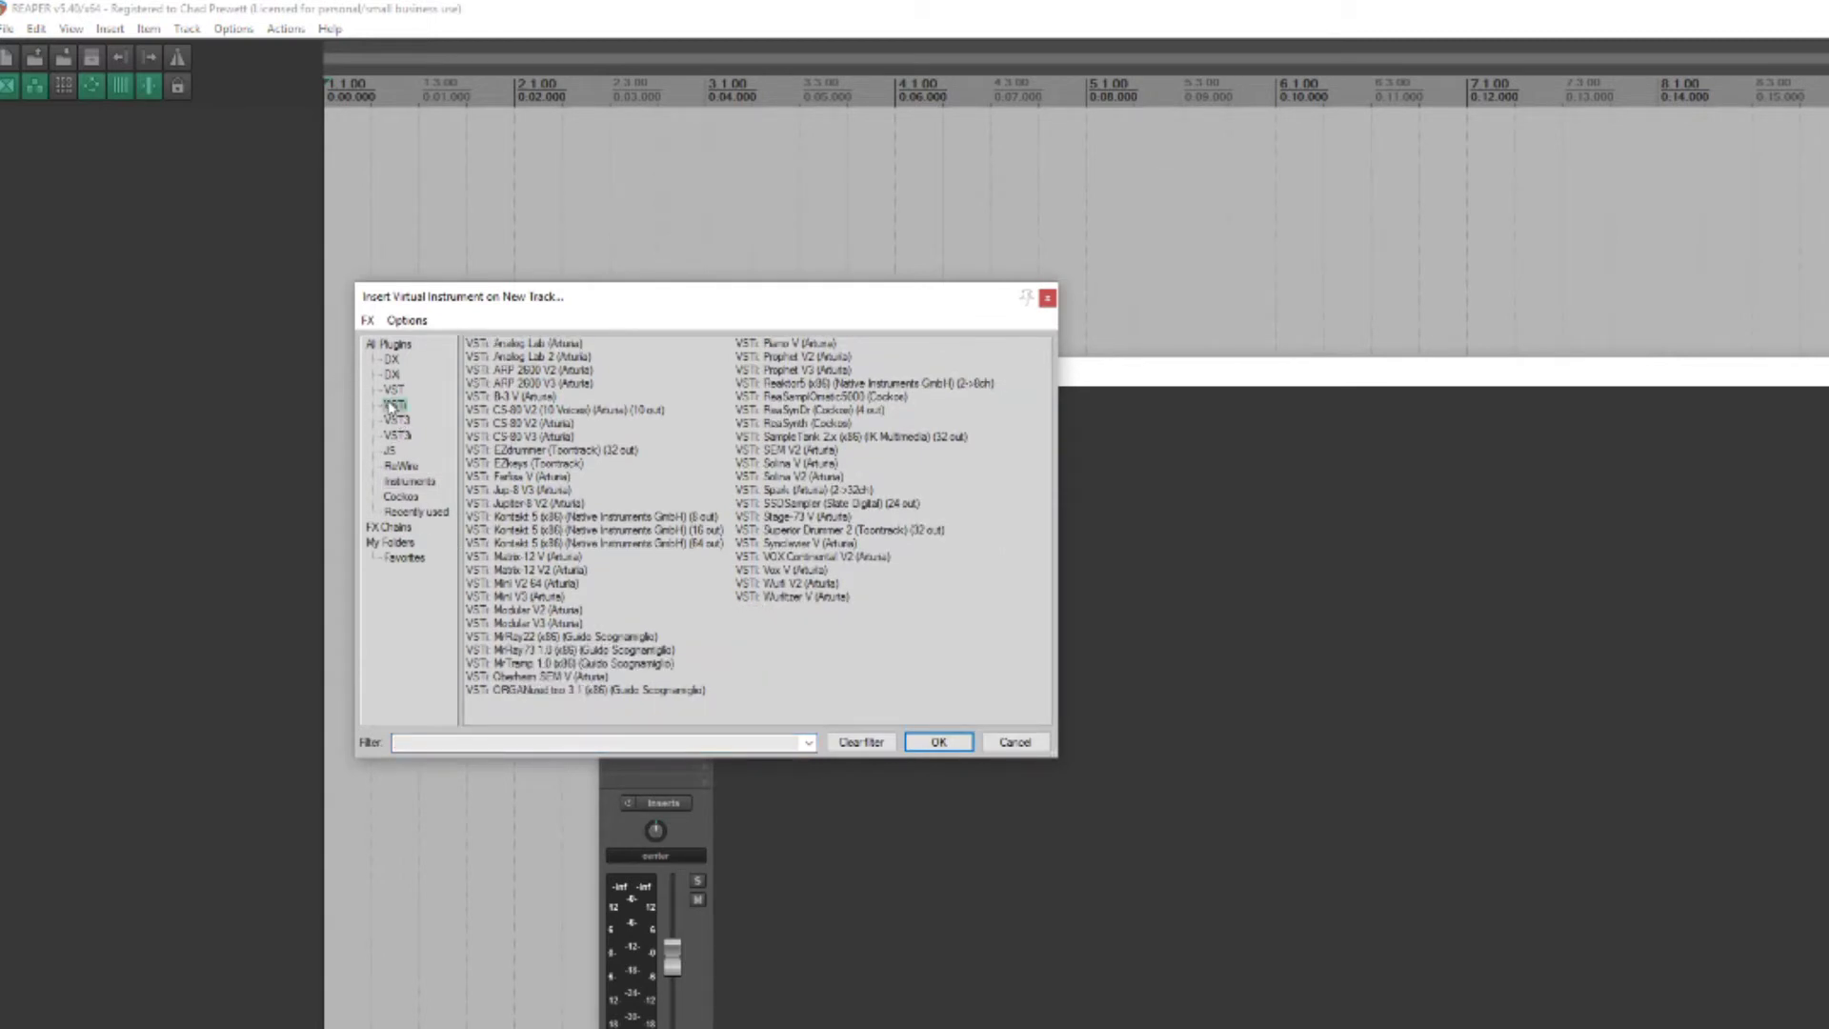
double_click(512, 450)
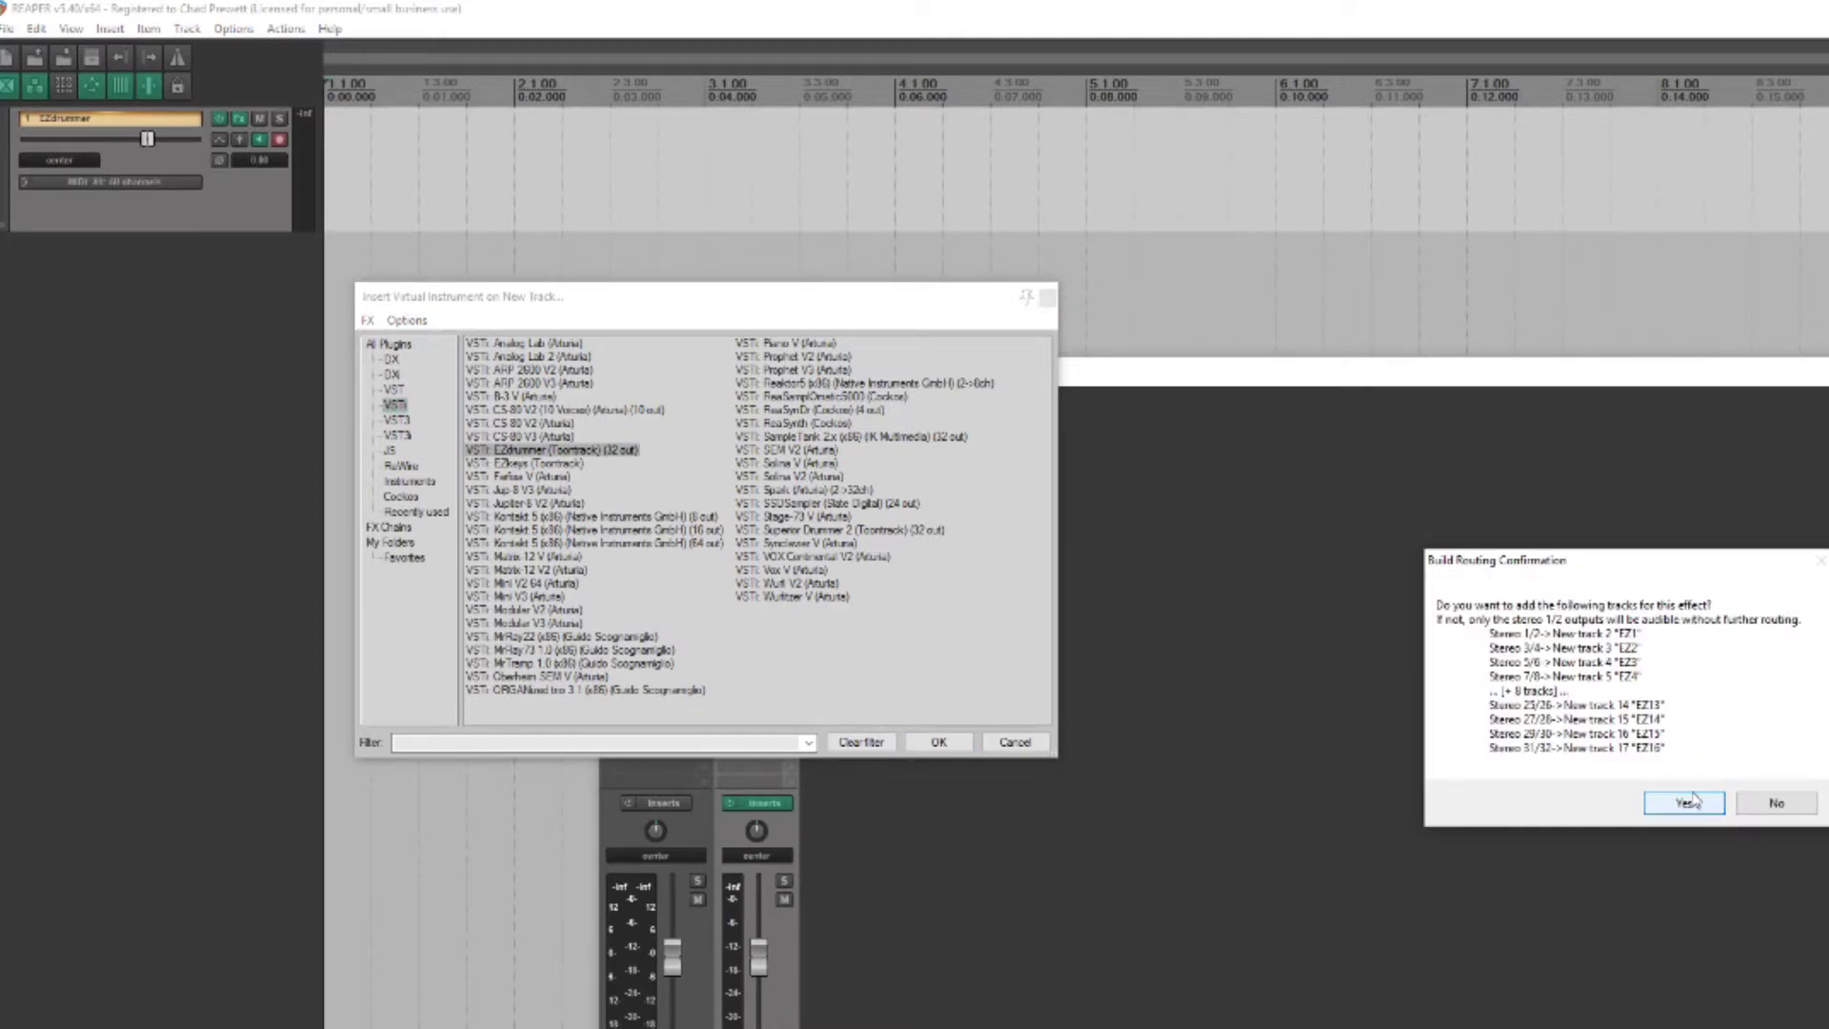
click(1778, 804)
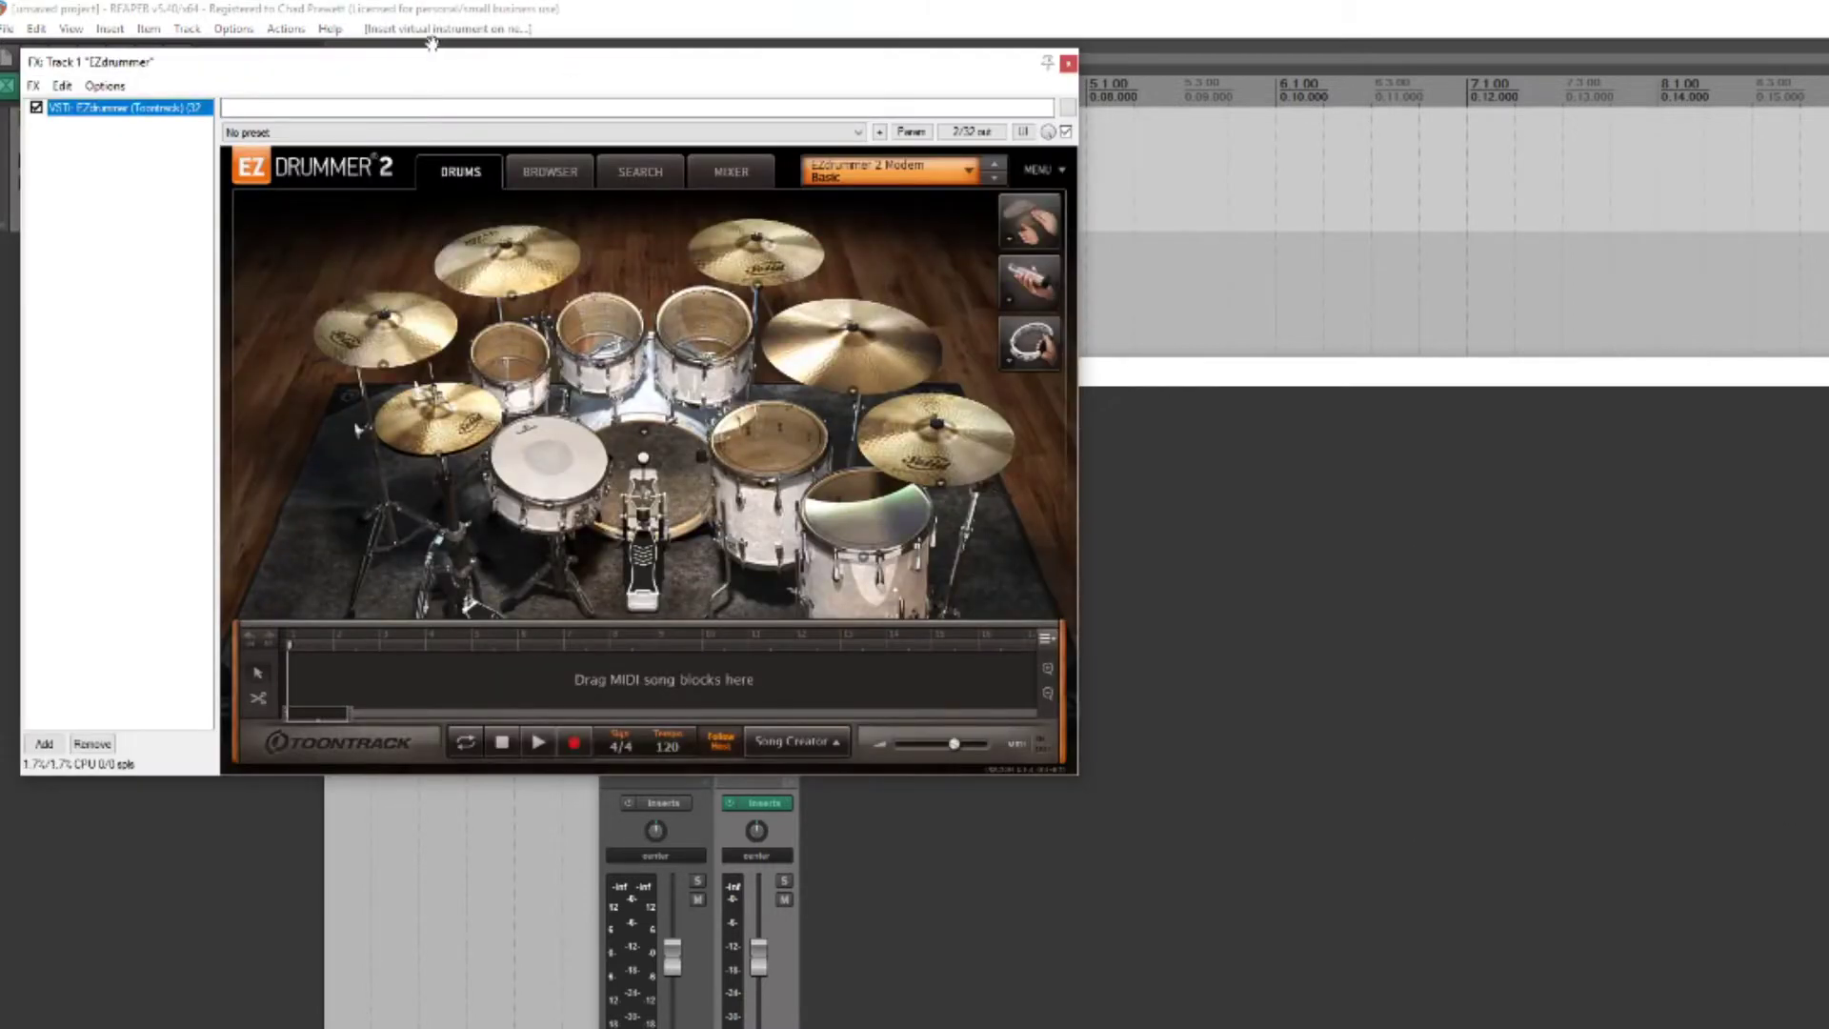
Load the Pop/Rock Basic kit preset in EZdrummer.
drag(428, 72, 726, 107)
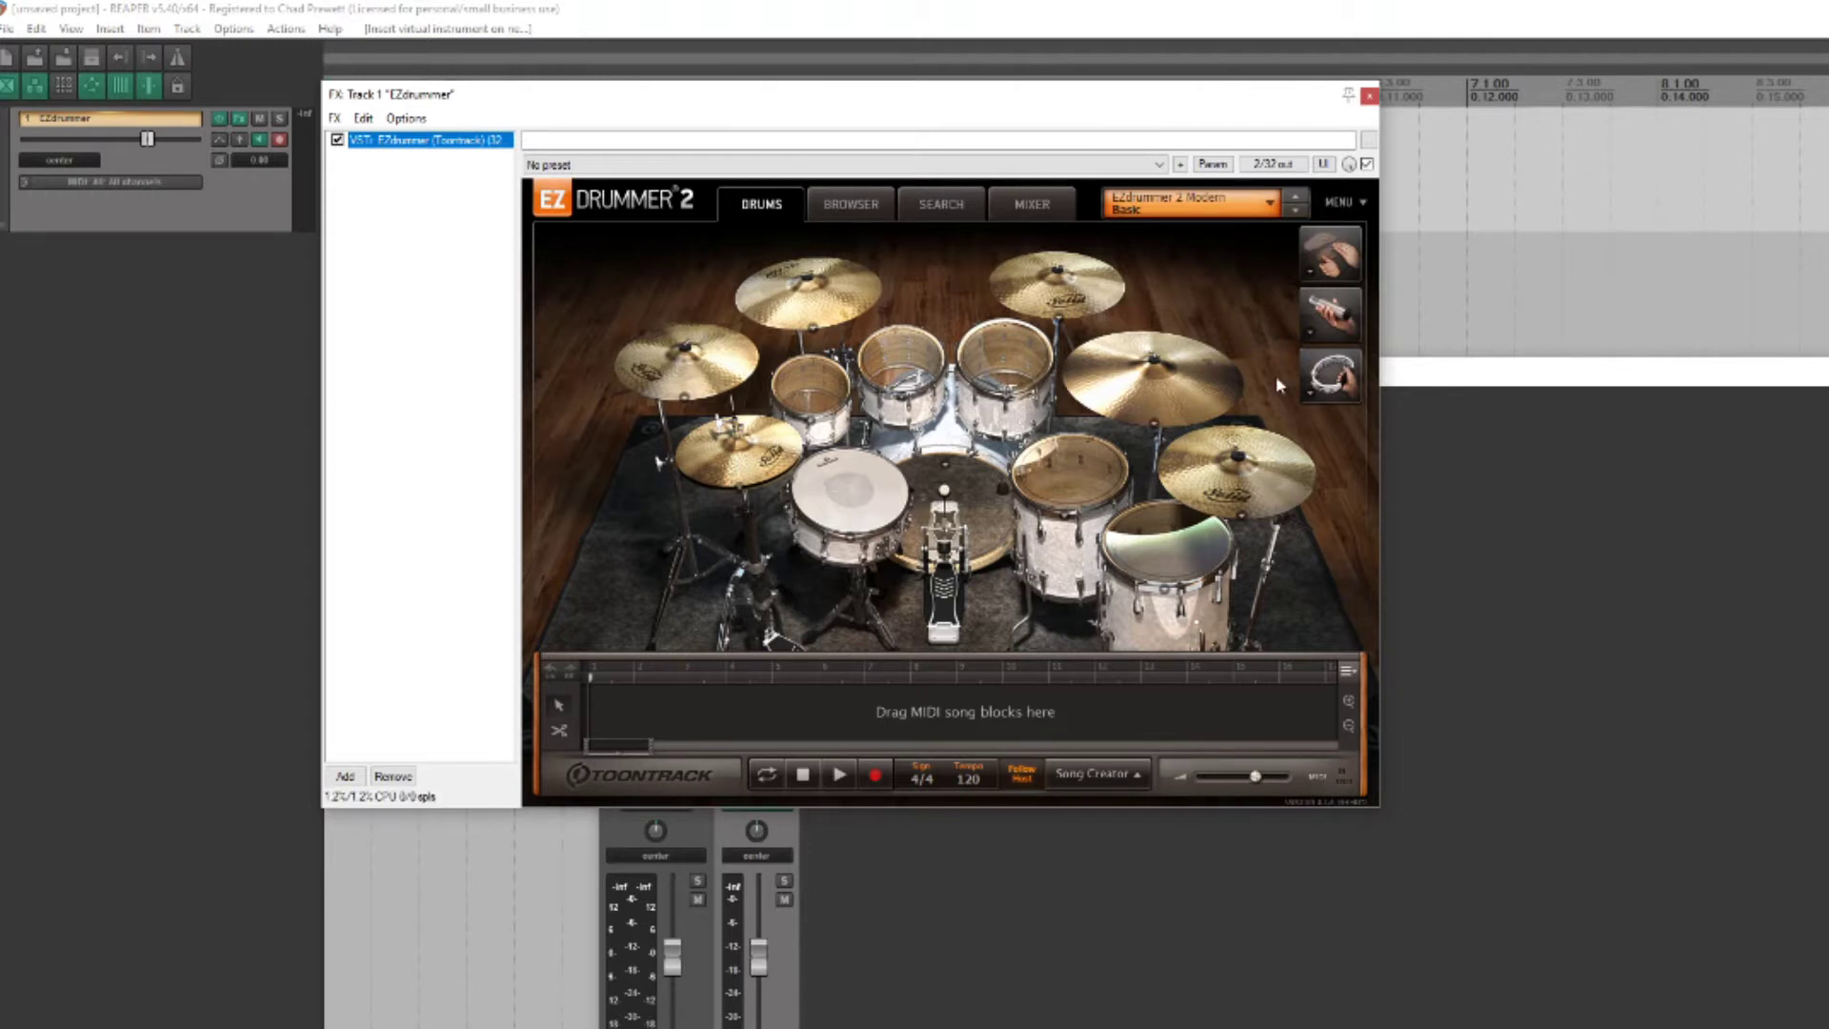
click(1271, 208)
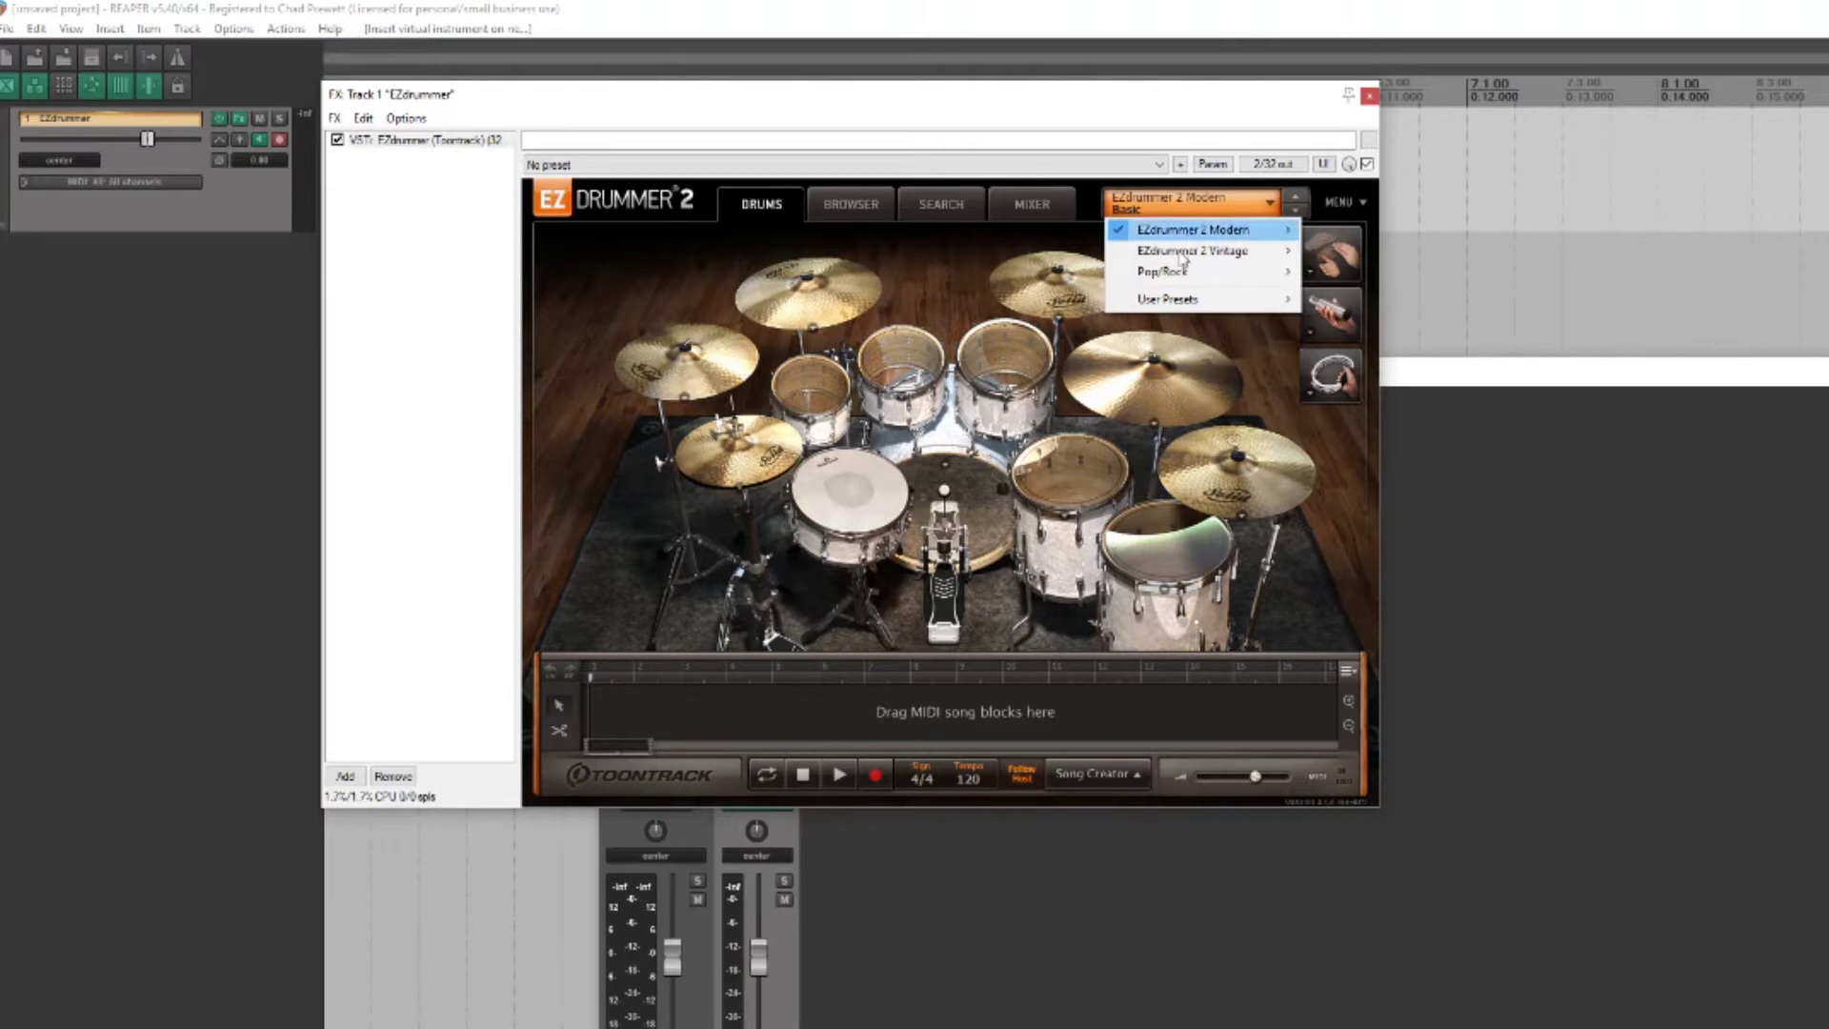
mouse_move(1173, 276)
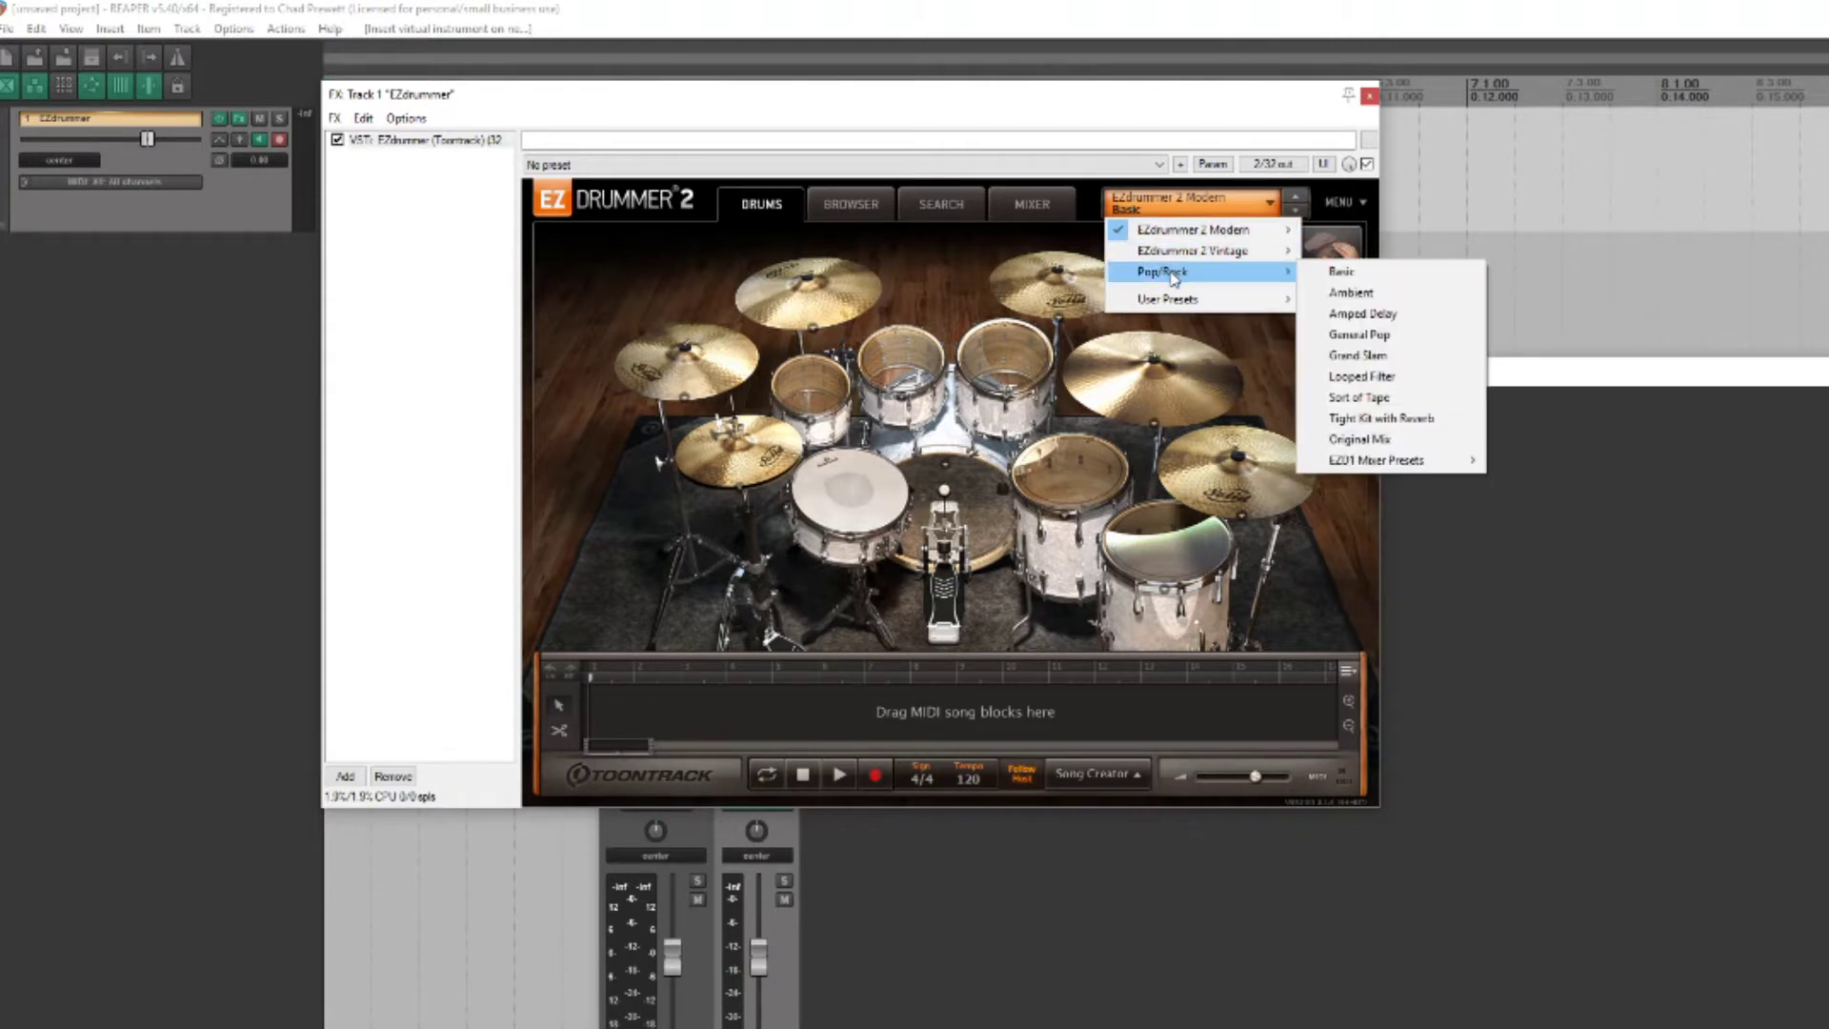
click(1338, 273)
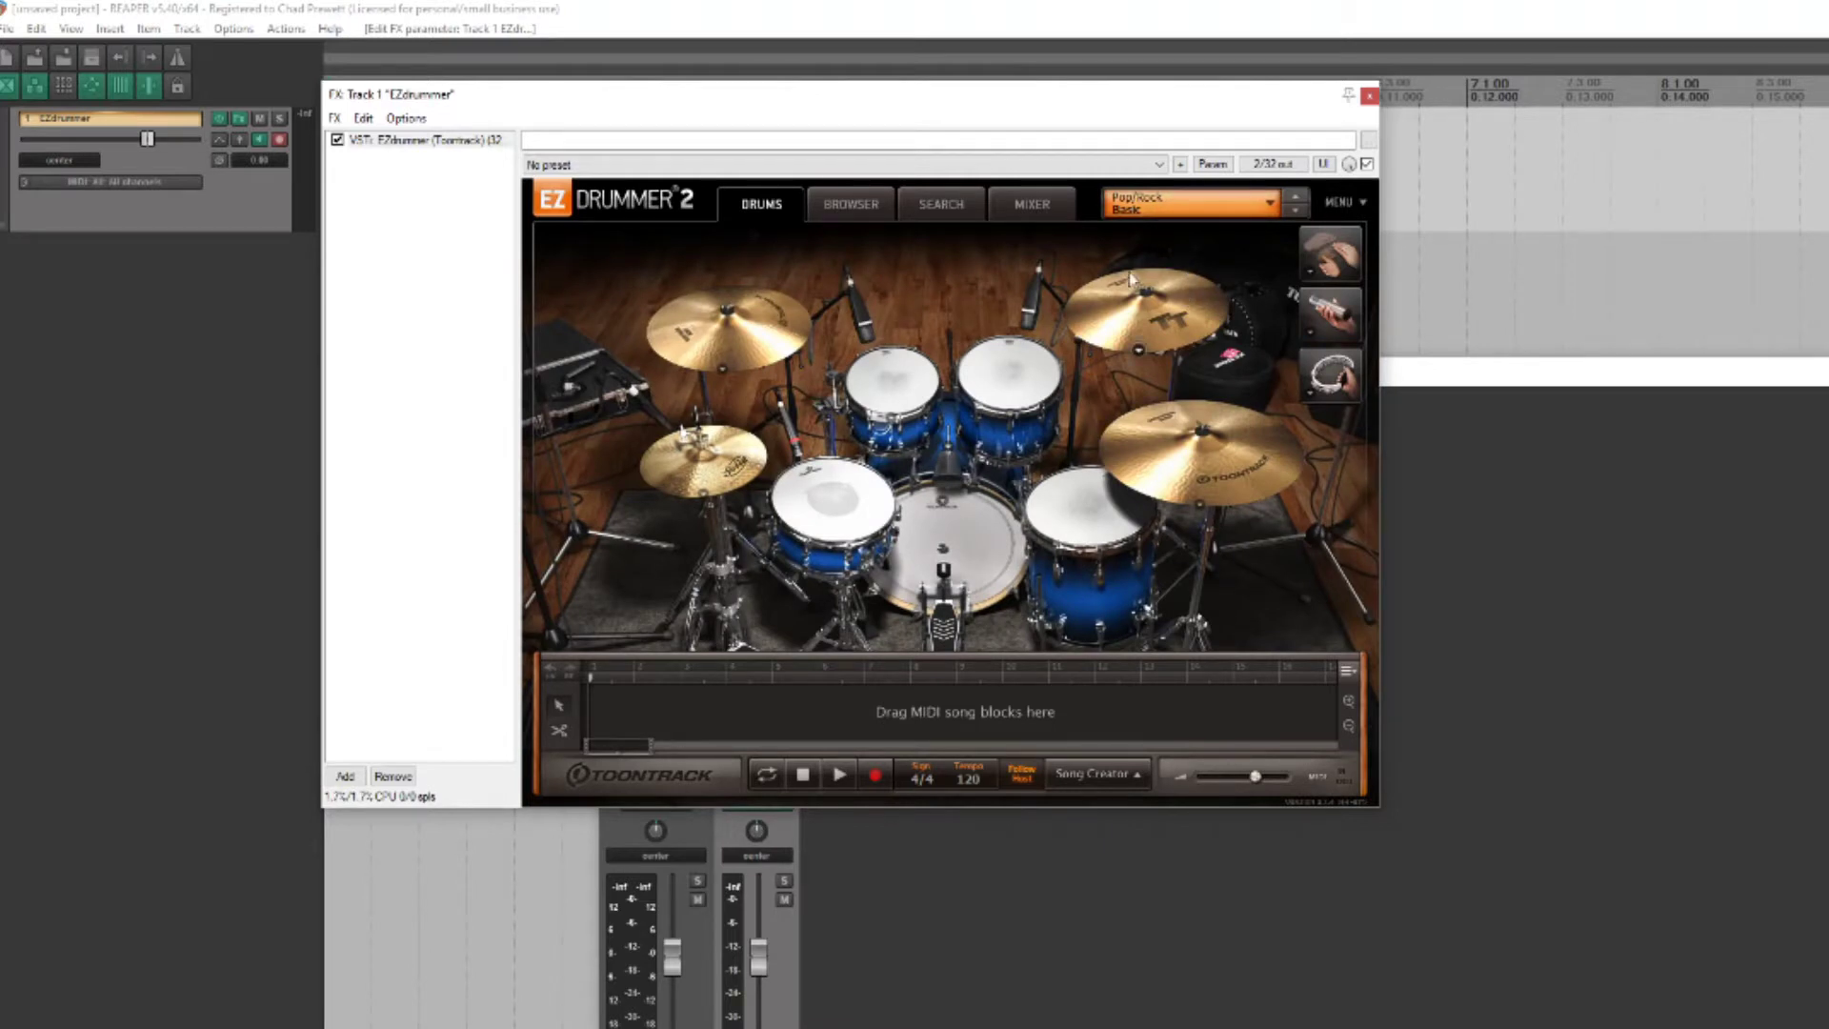
Browse the N.Y - Avatar groove library to the Straight 4/4 Cymbal Variations of Song 01 75 BPM.
click(850, 204)
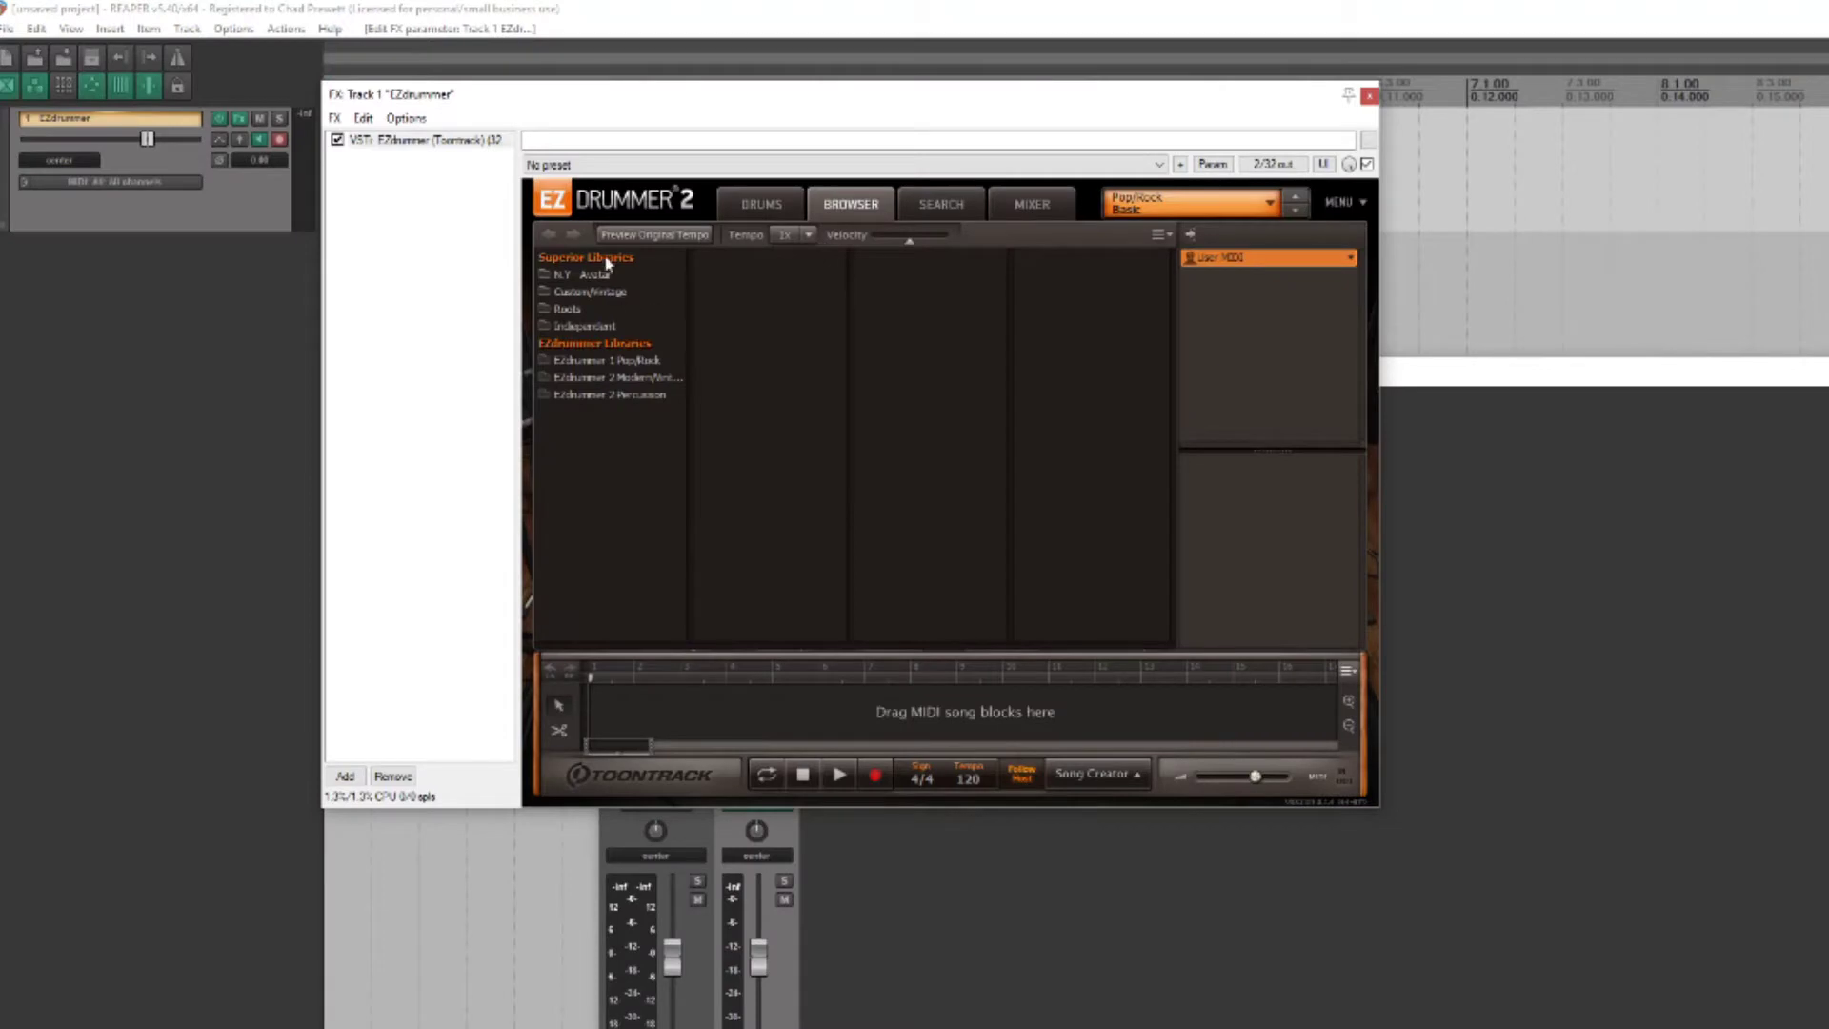
click(551, 276)
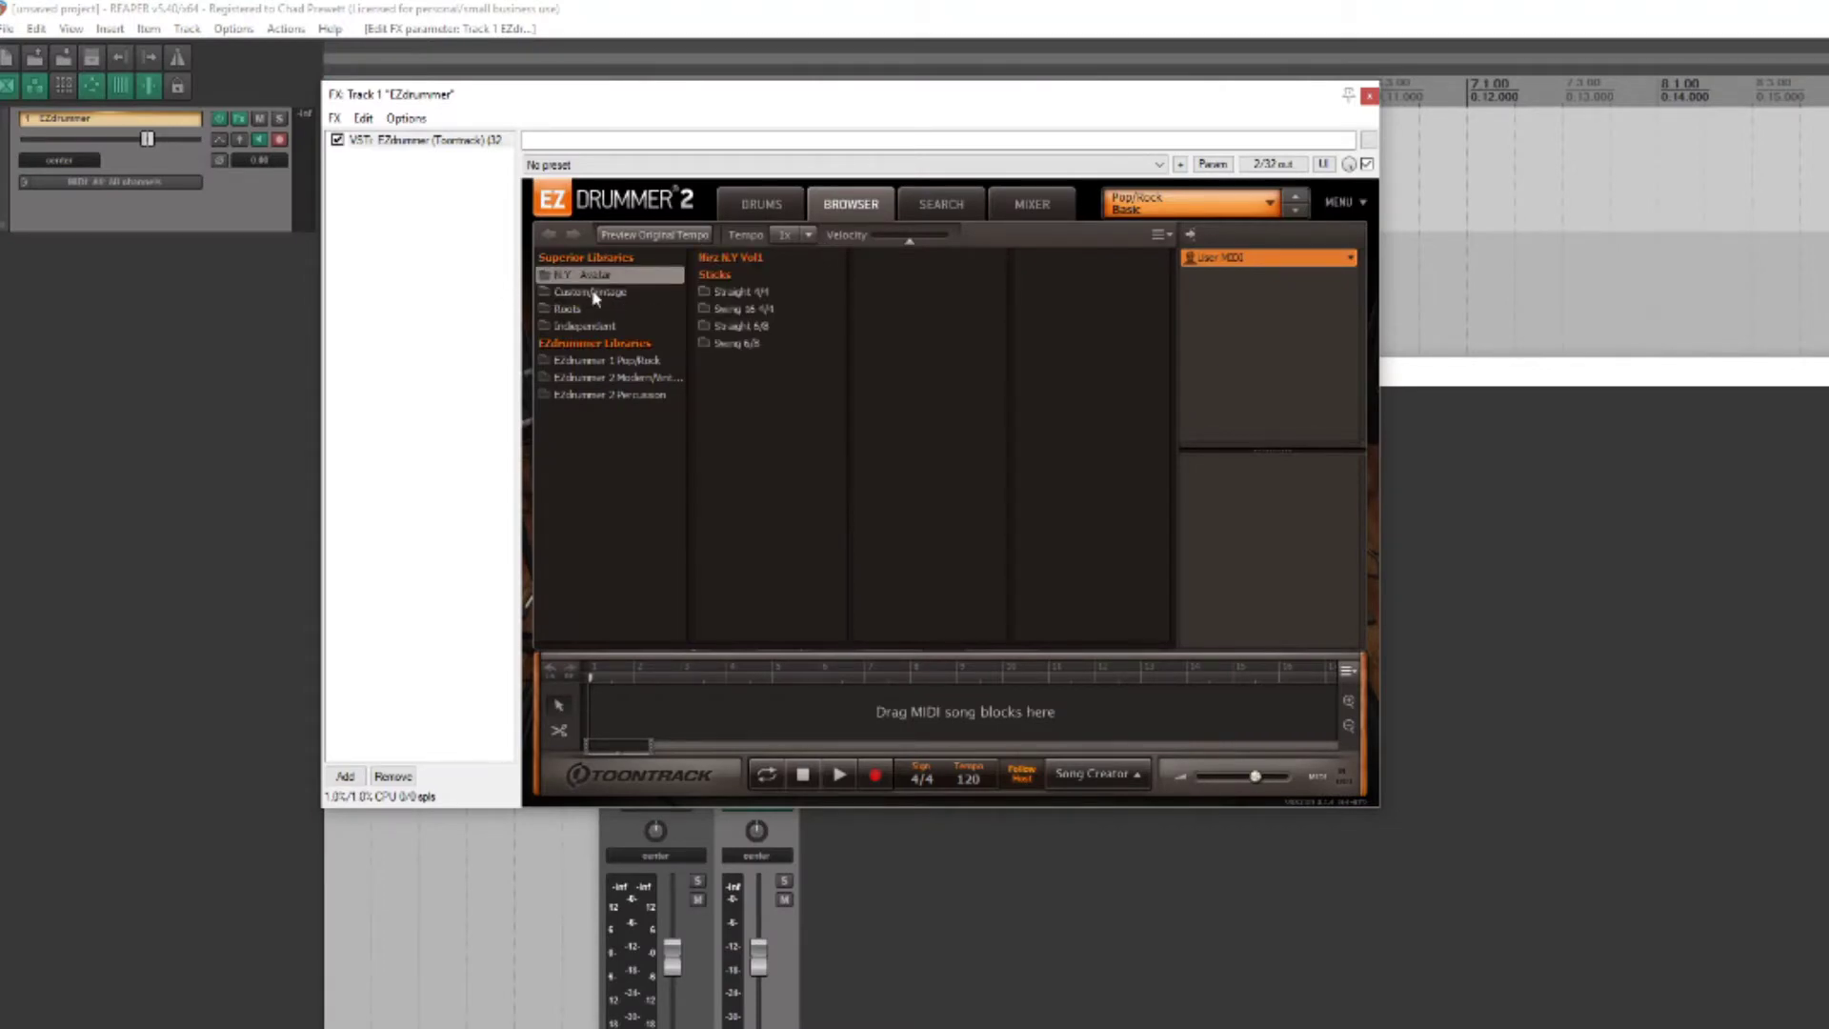
click(732, 297)
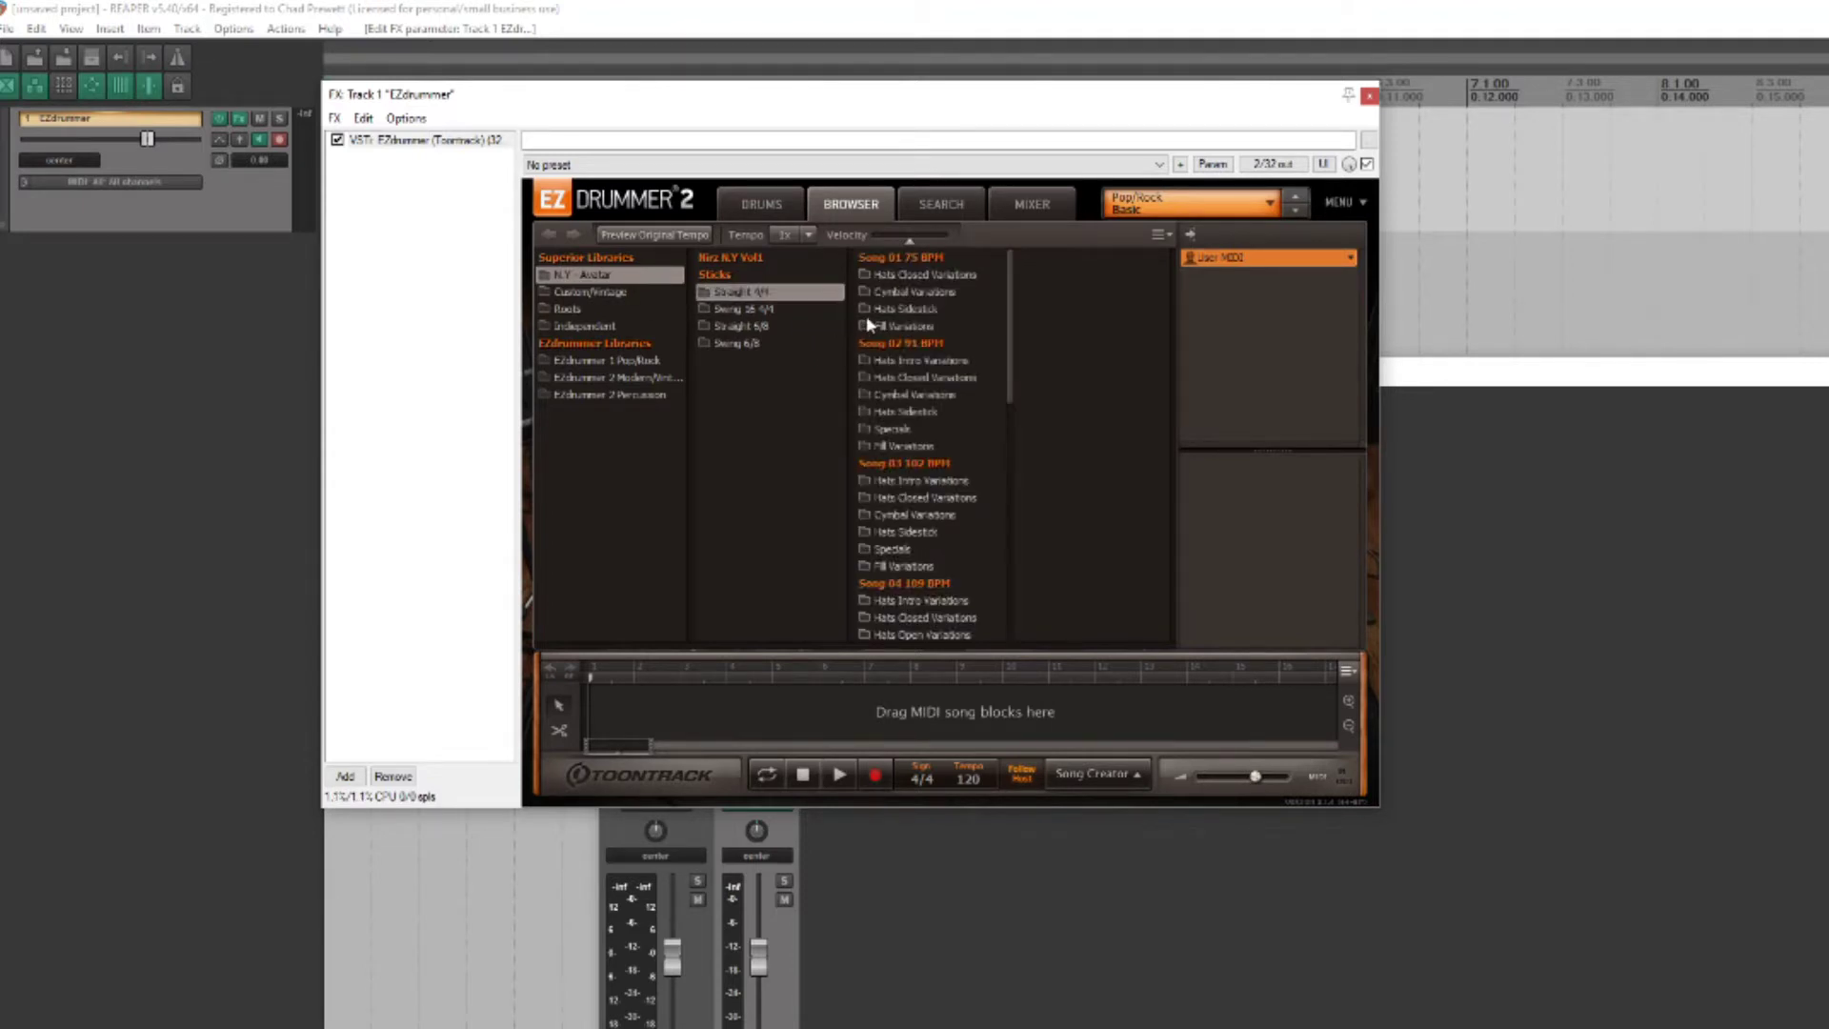
click(895, 293)
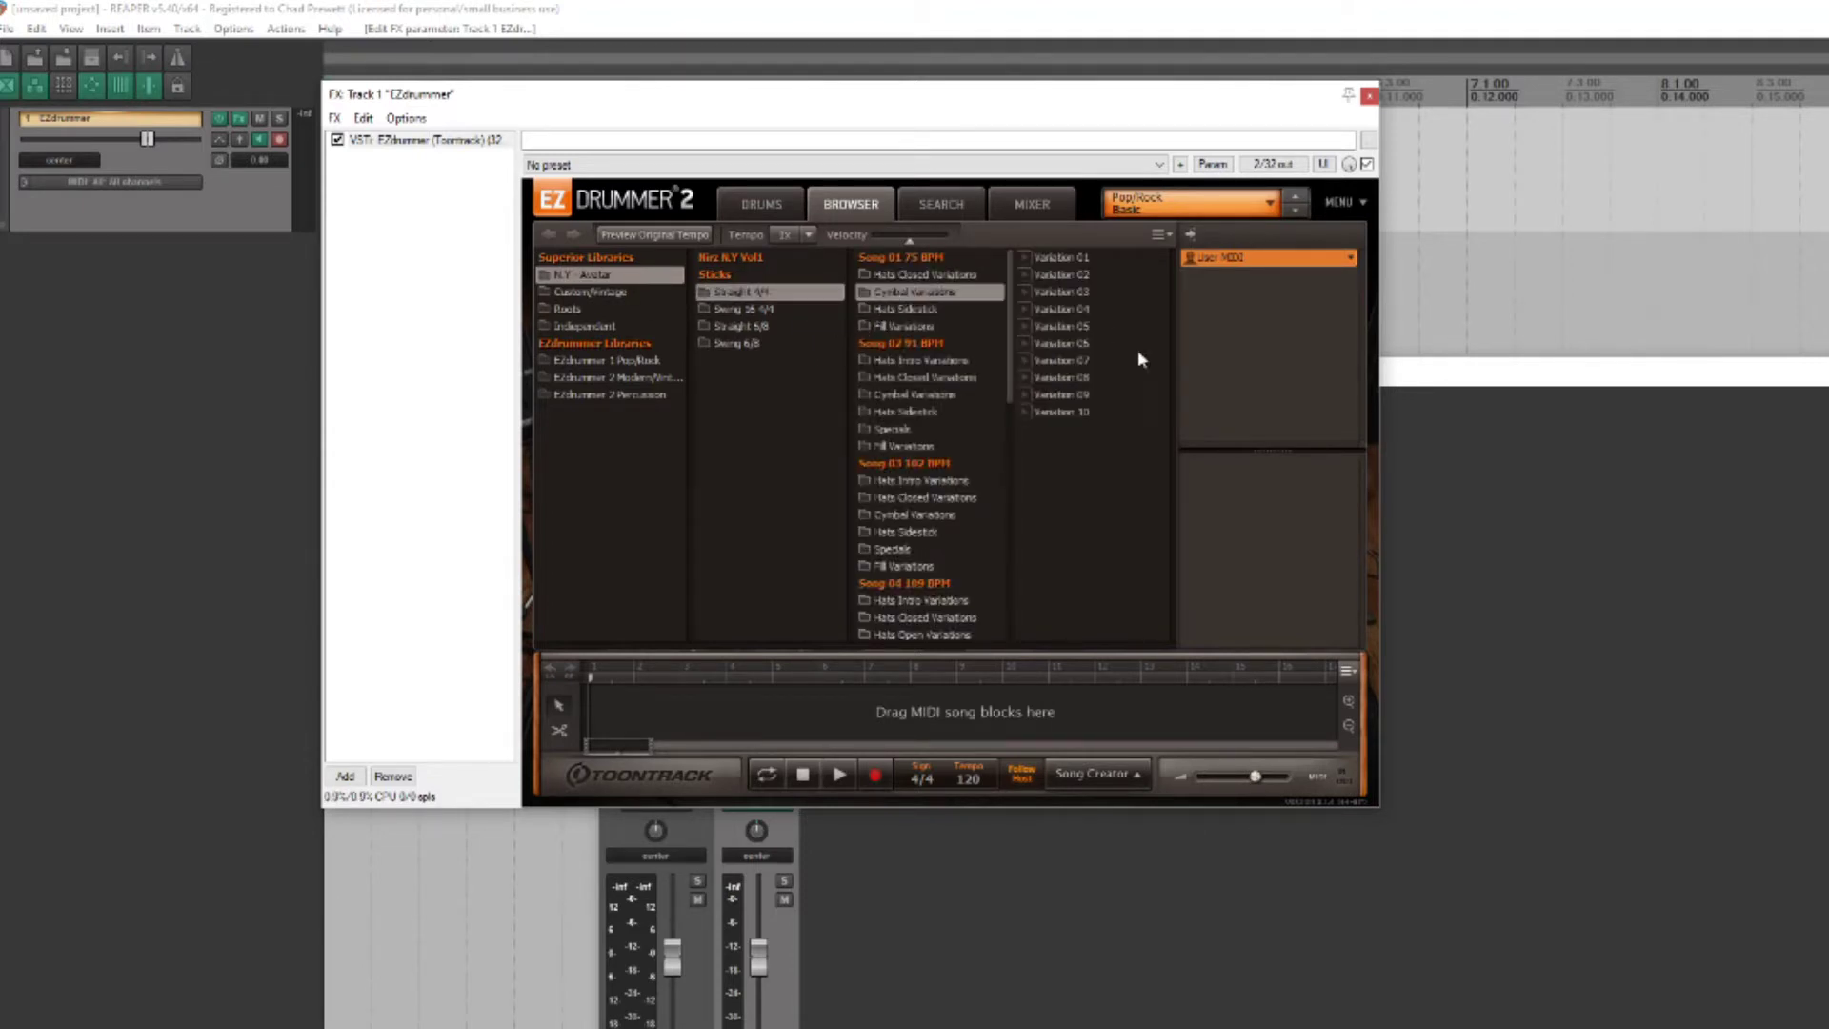
Audition Variations 01, 02 and 04 among the Song 01 75 BPM cymbal grooves.
click(1052, 259)
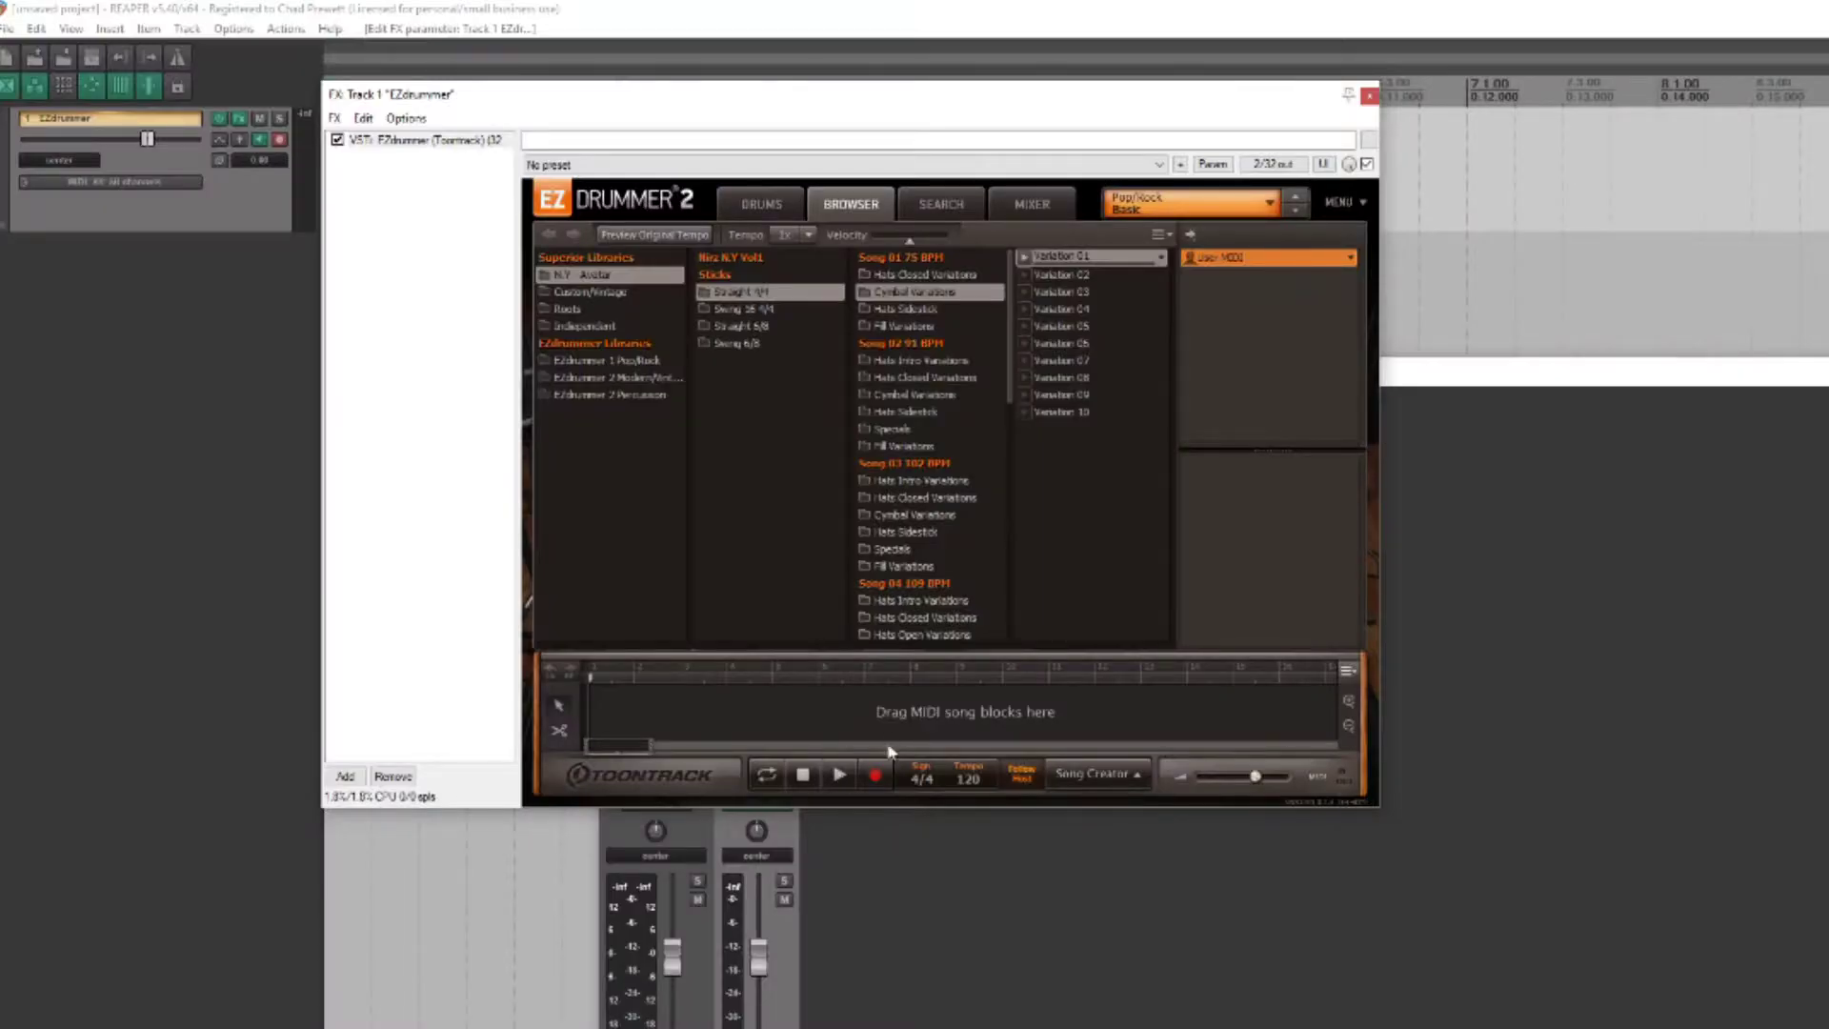
click(1023, 257)
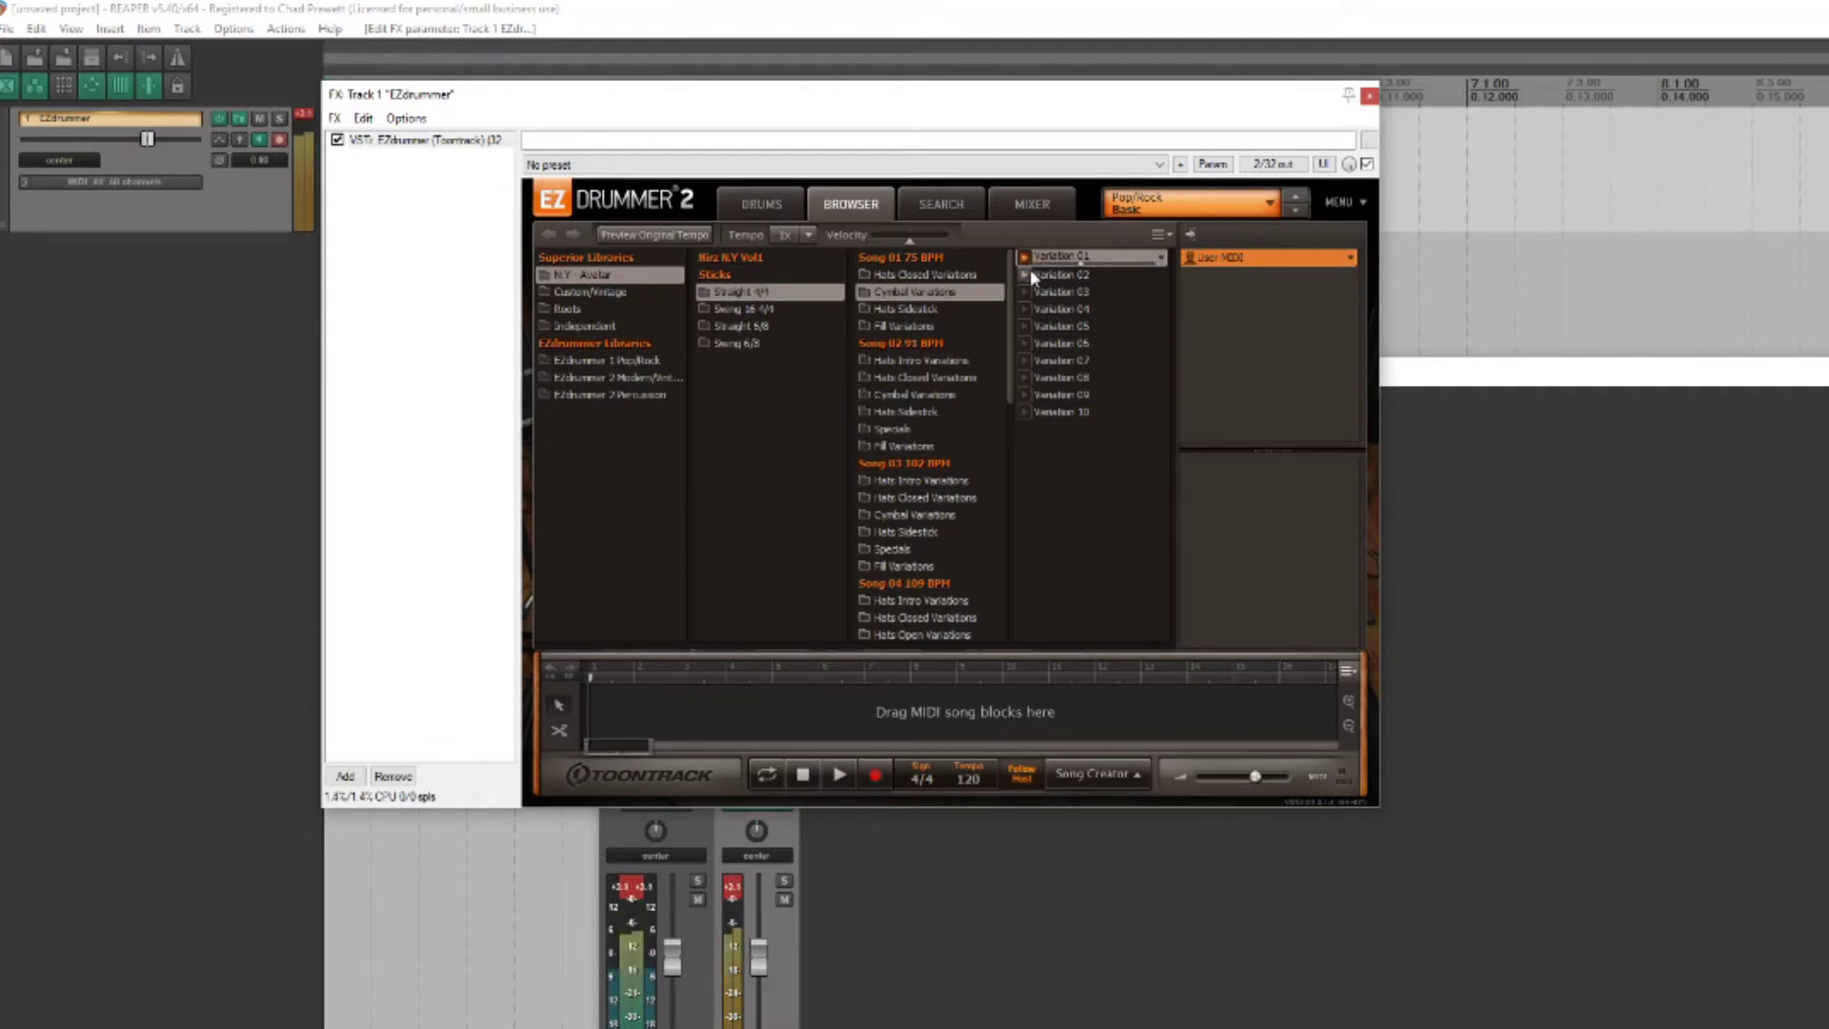
click(1025, 276)
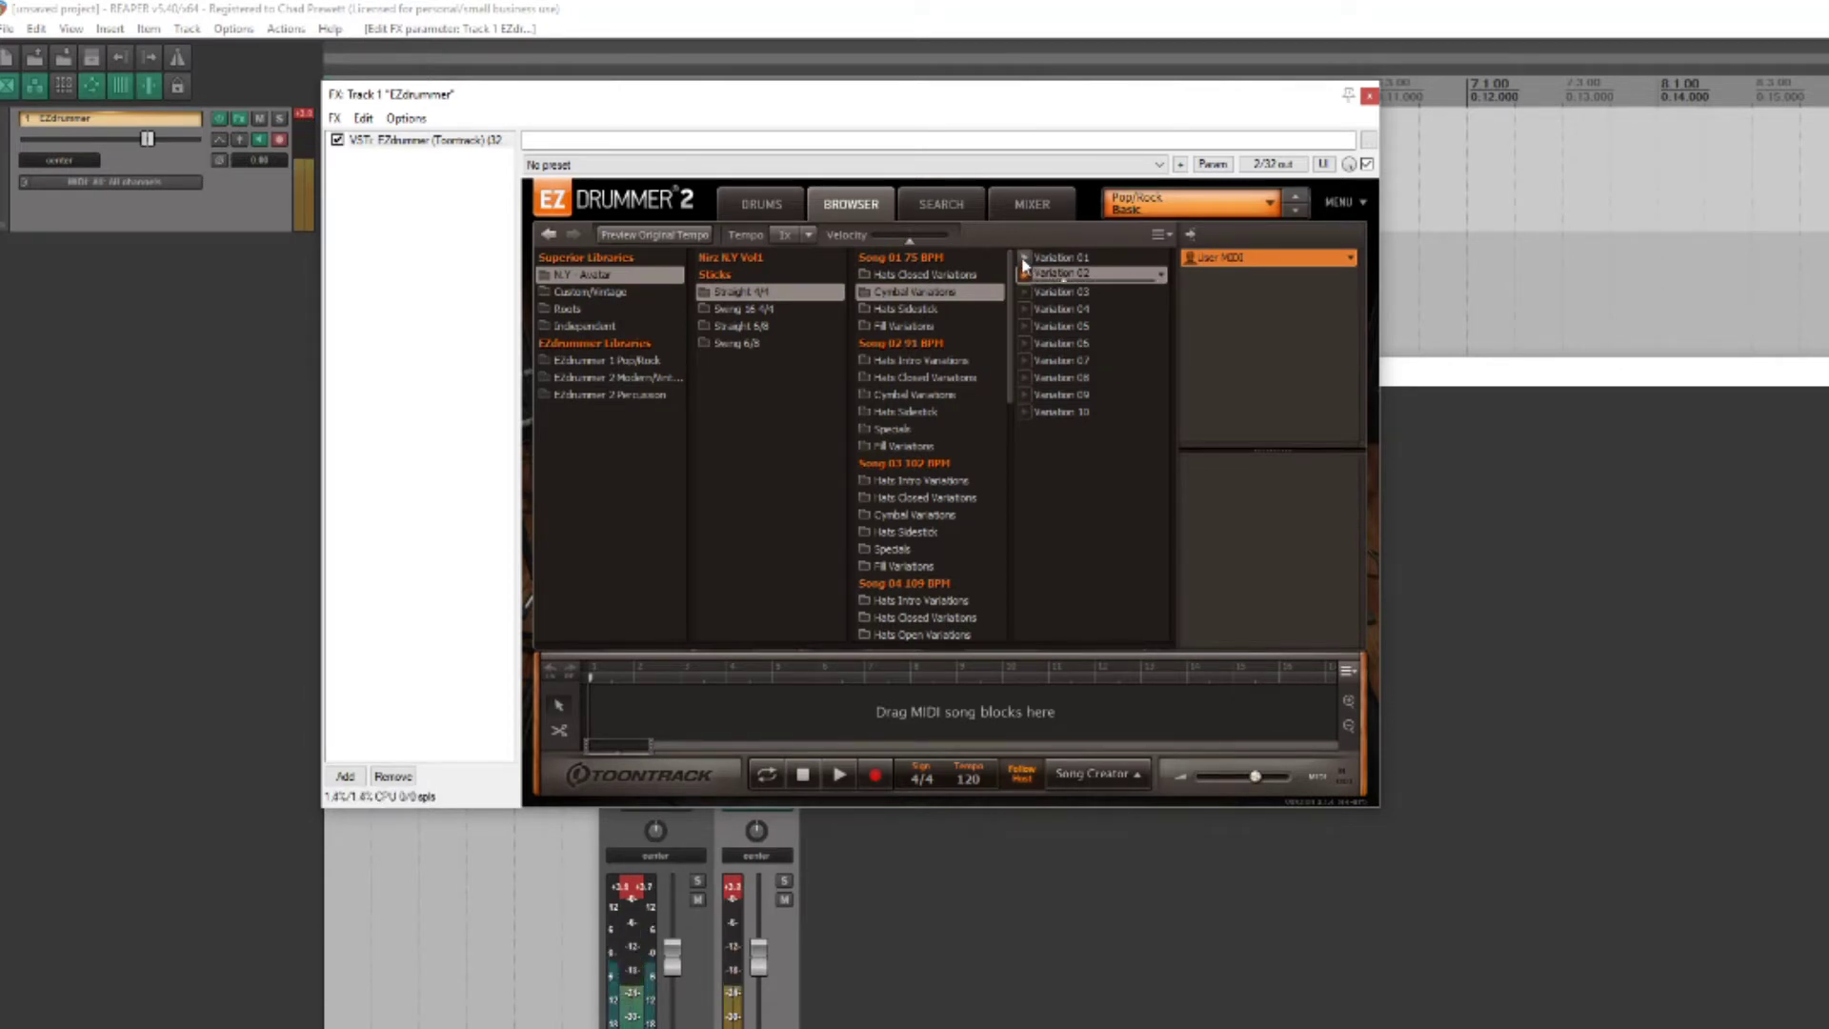
click(1025, 275)
click(1025, 258)
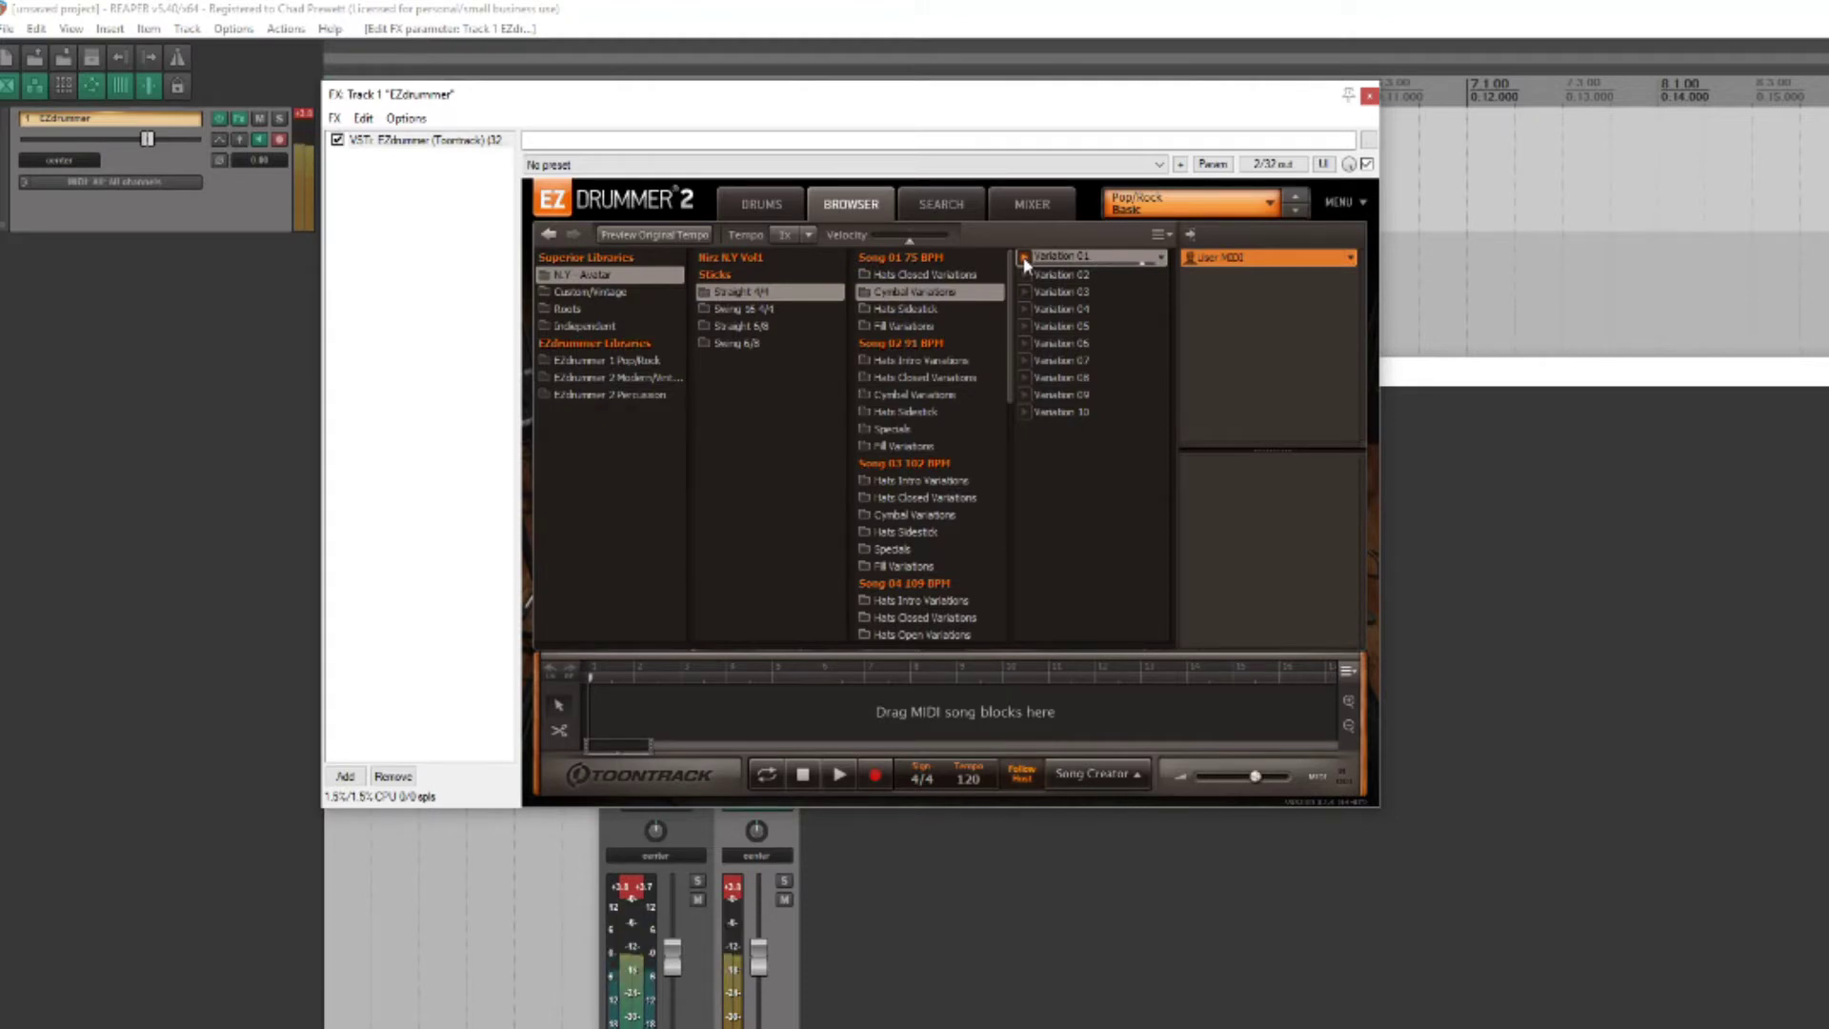
click(1025, 309)
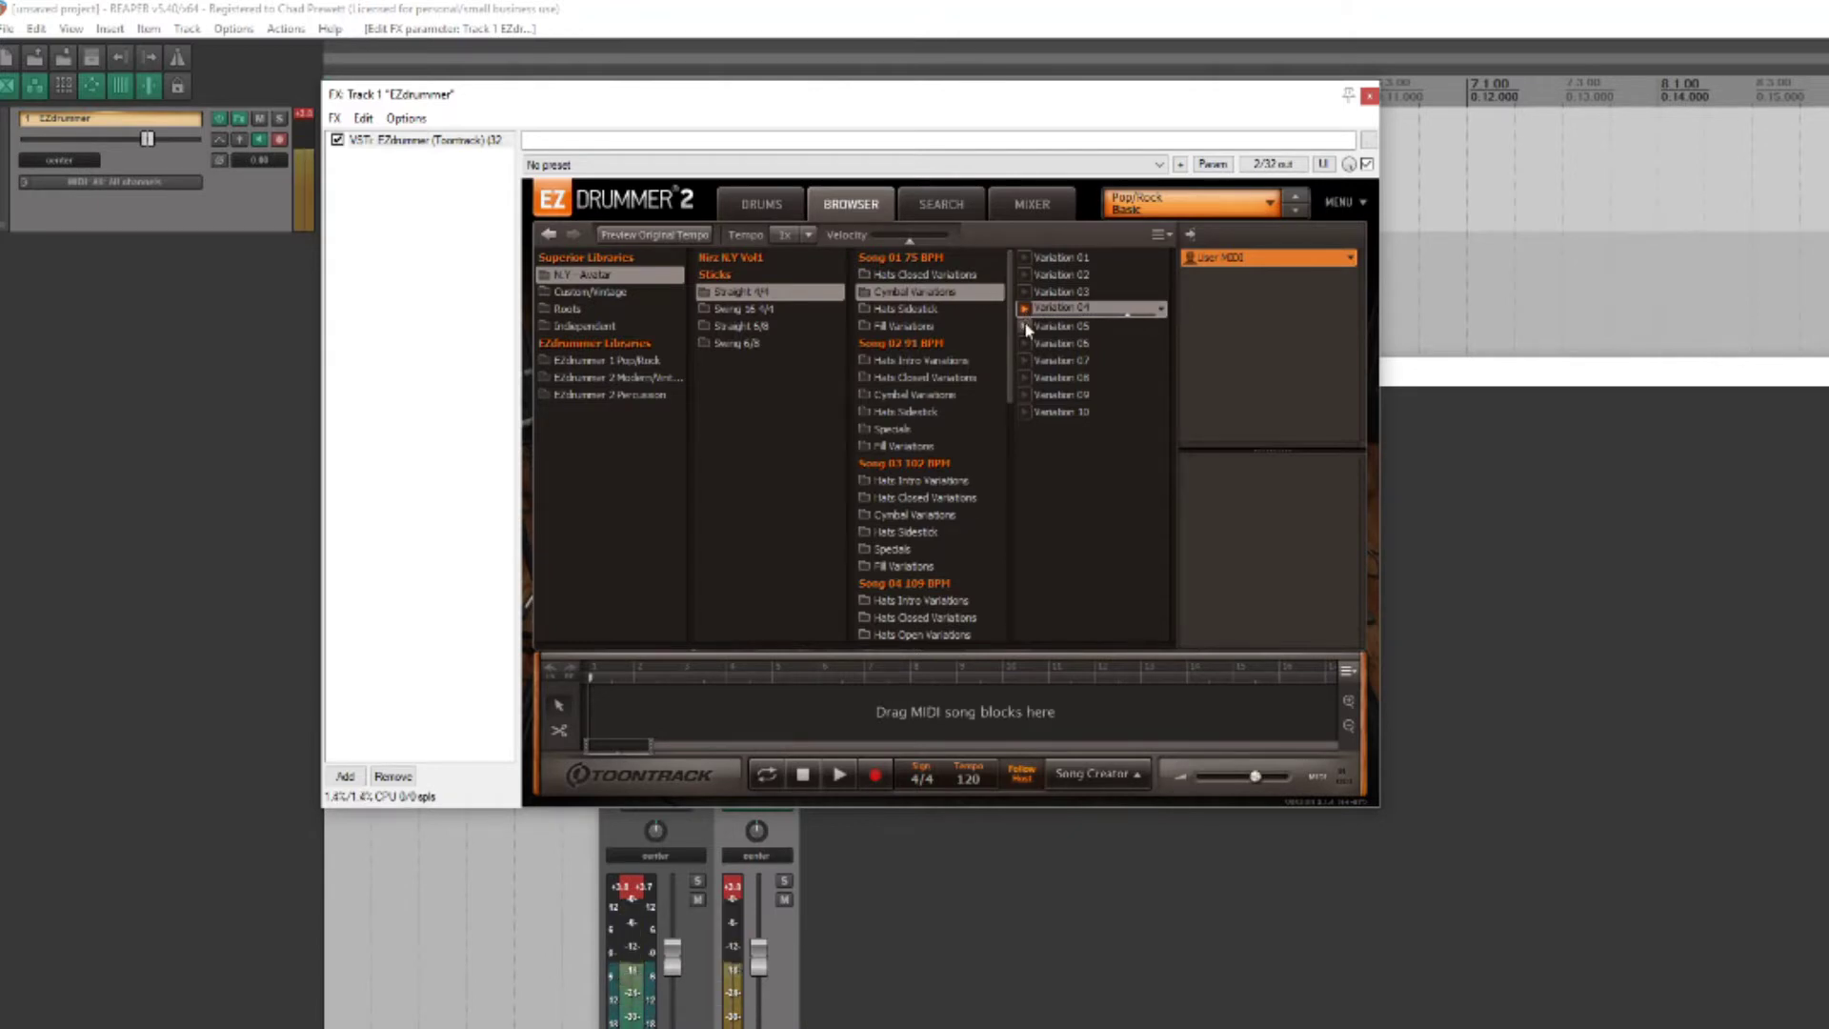
Preview Variation 01 from the Song 02 91 BPM Cymbal Variations and place it on the EZdrummer track at bar 2.
click(920, 395)
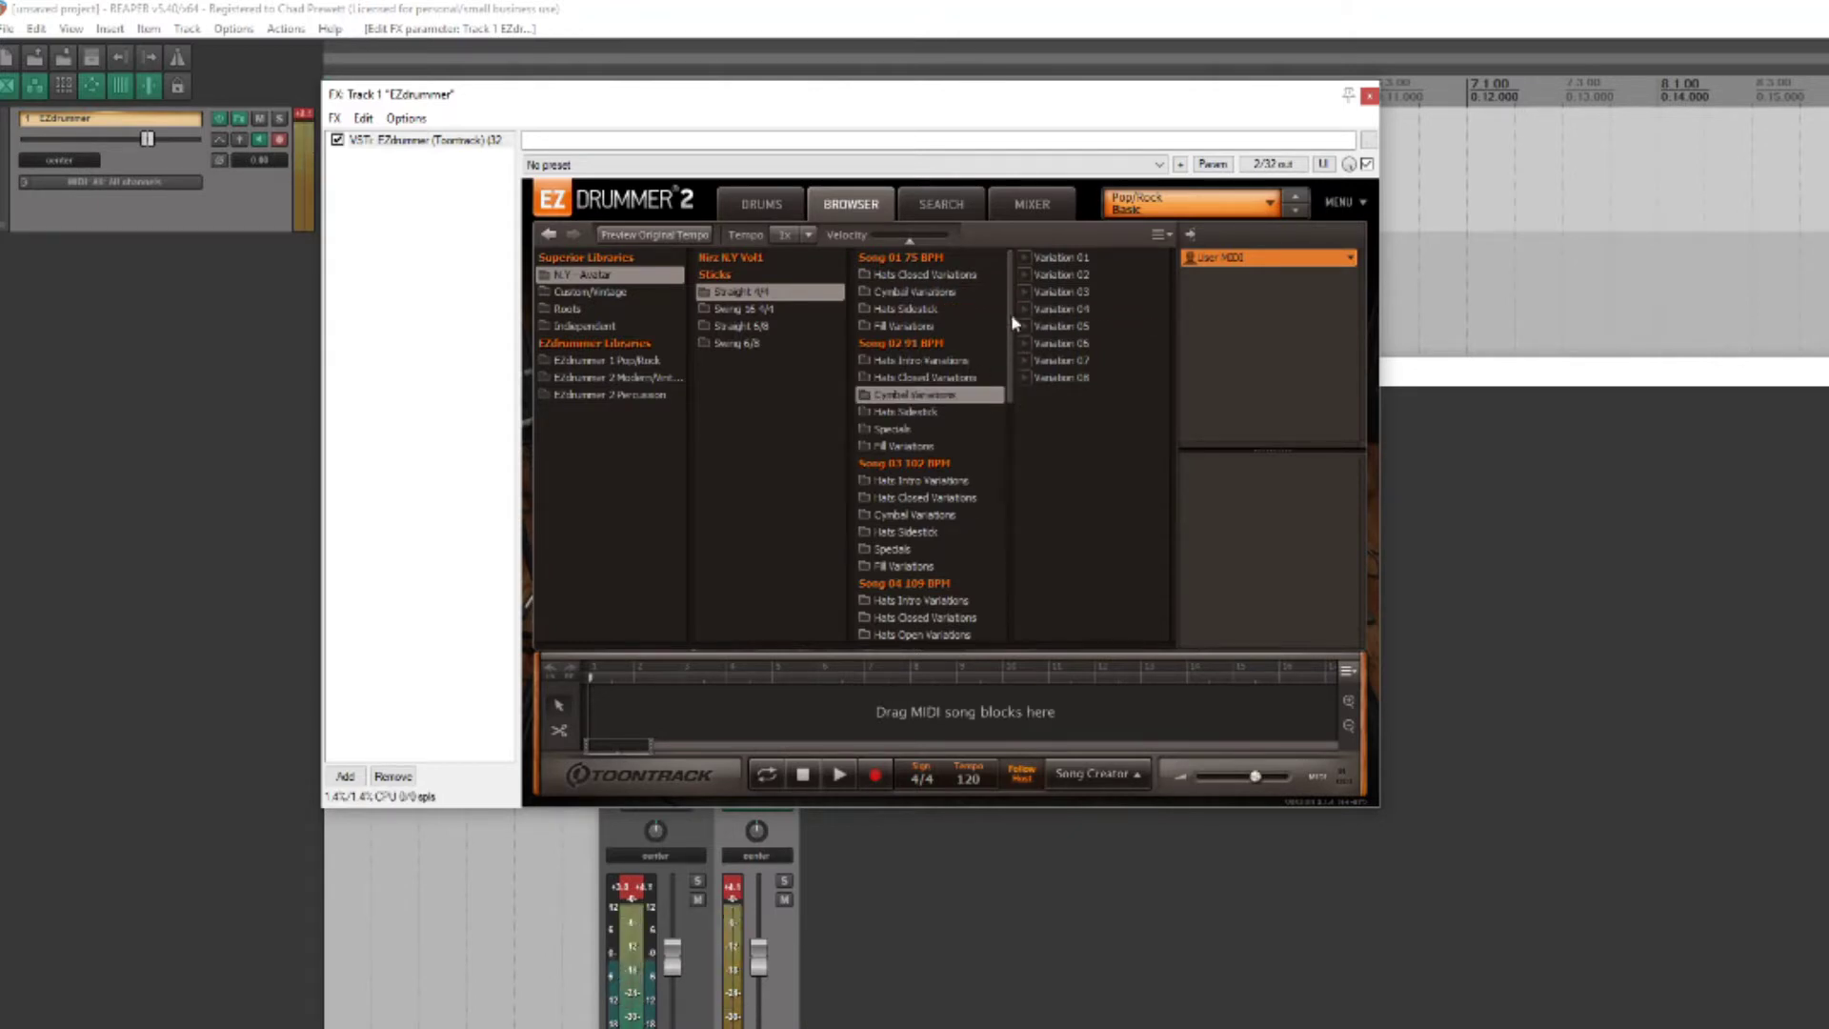
click(1023, 258)
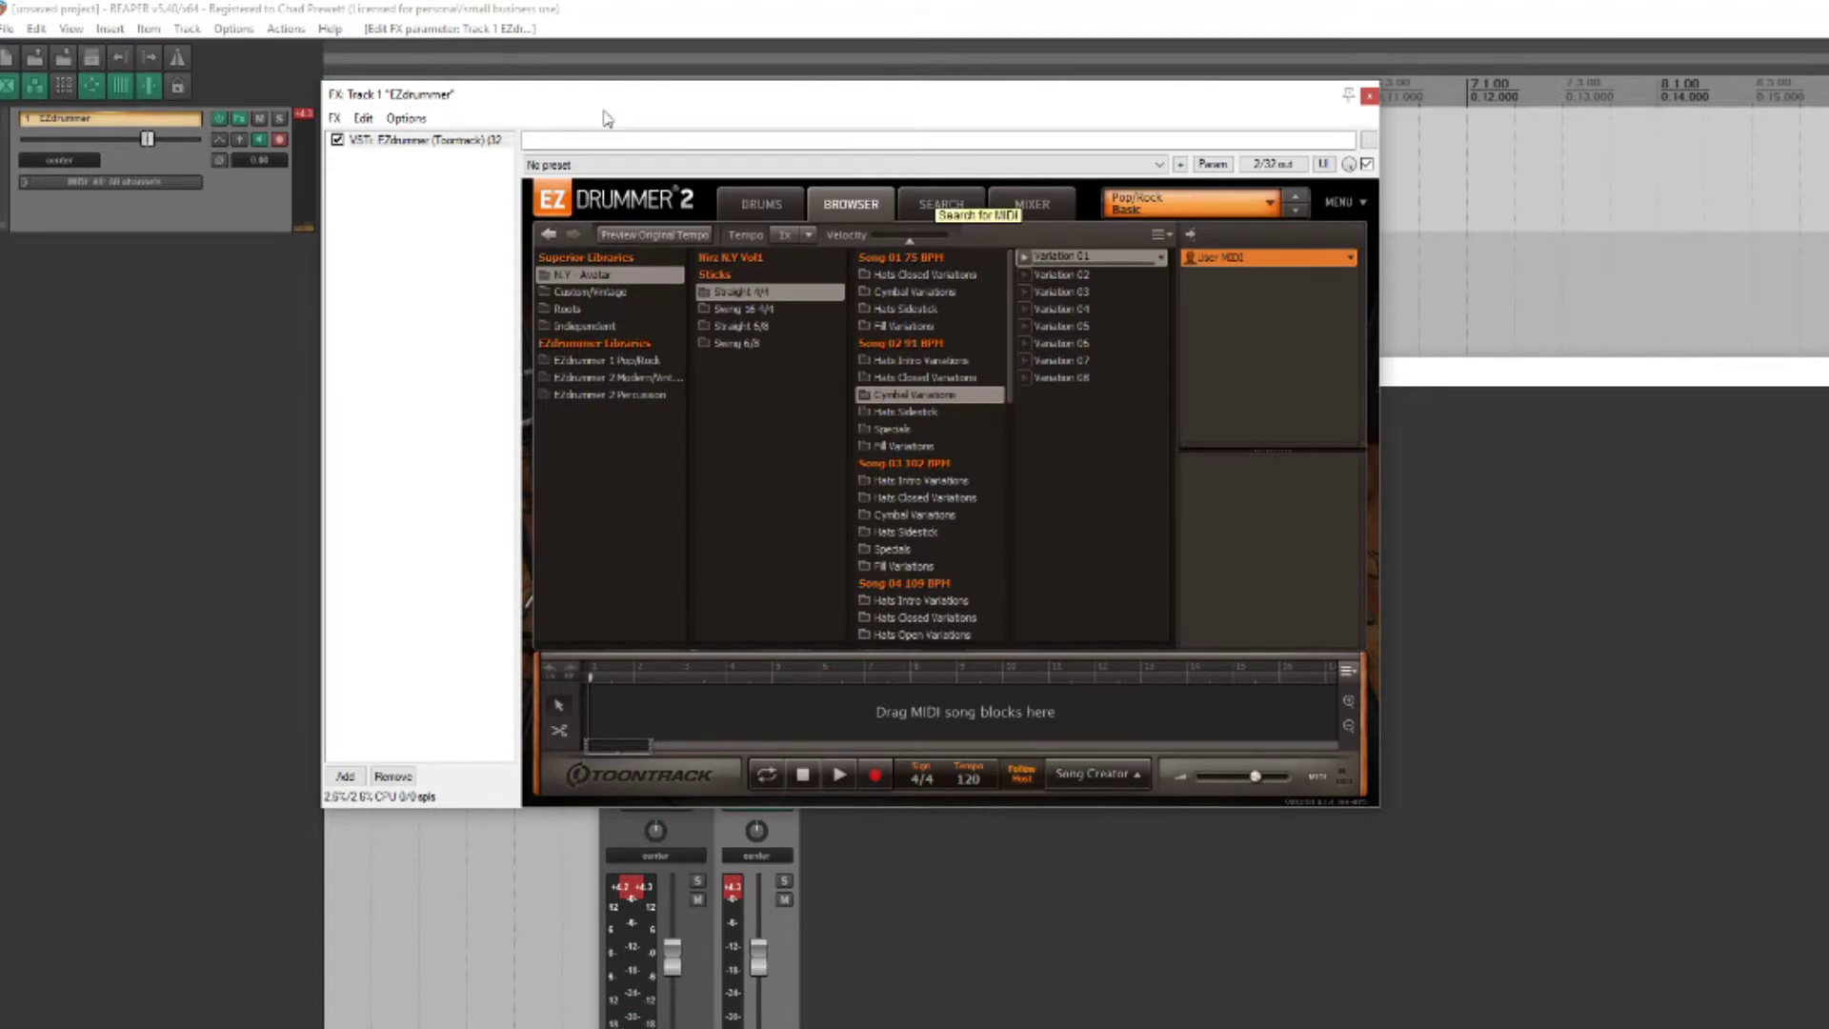
drag(621, 113, 1442, 240)
drag(667, 13, 531, 142)
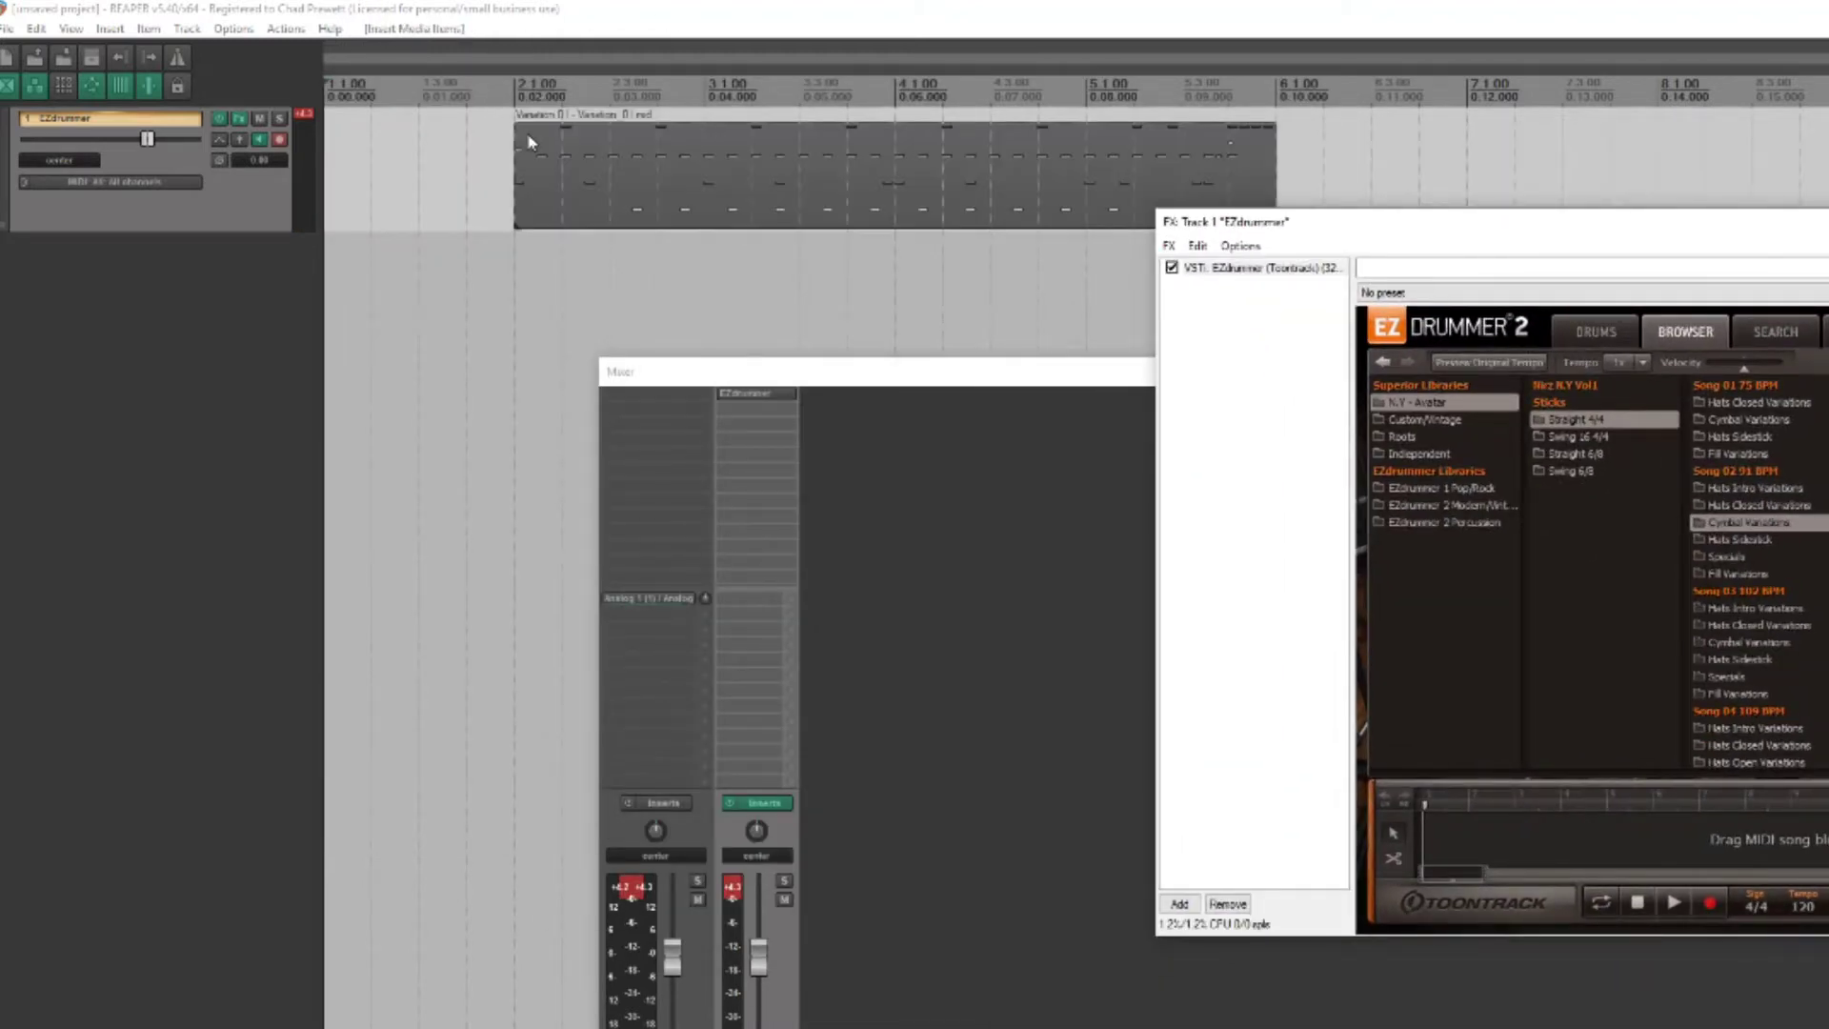
key(Escape)
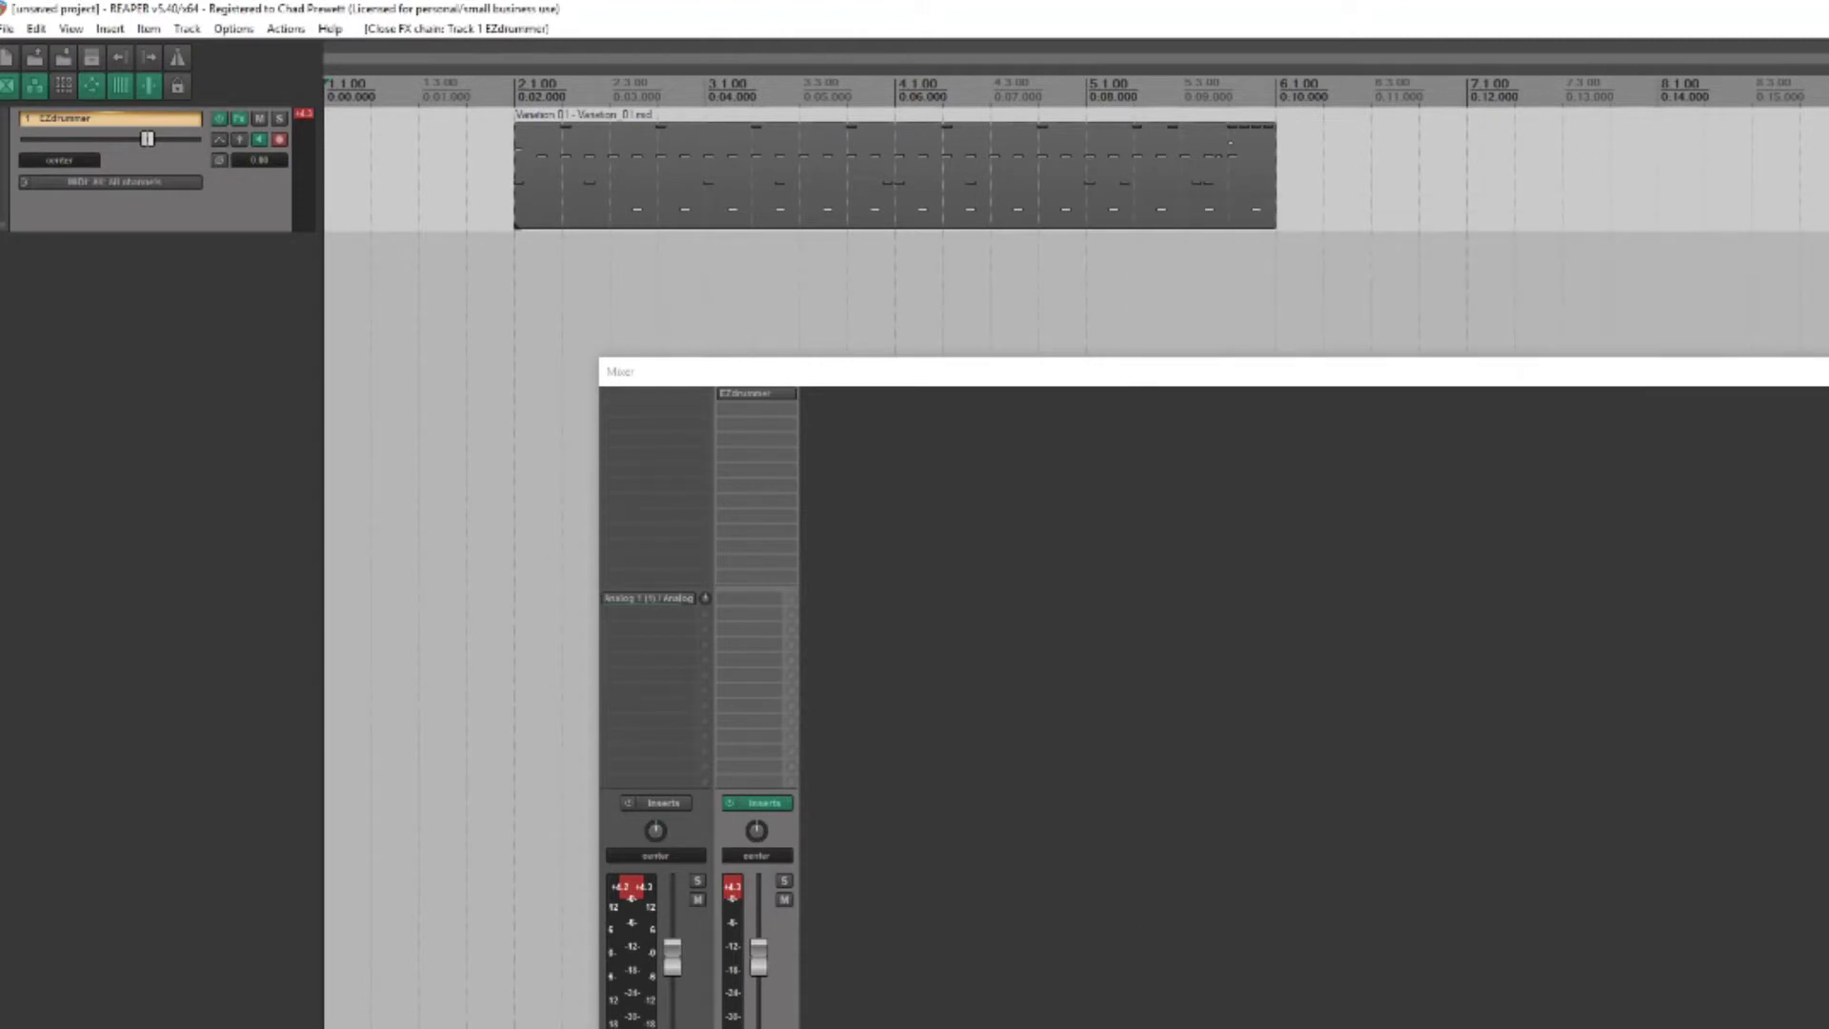
Loop the Variation 01 MIDI item out along the EZdrummer track to about bar 158.
drag(1521, 385, 1809, 357)
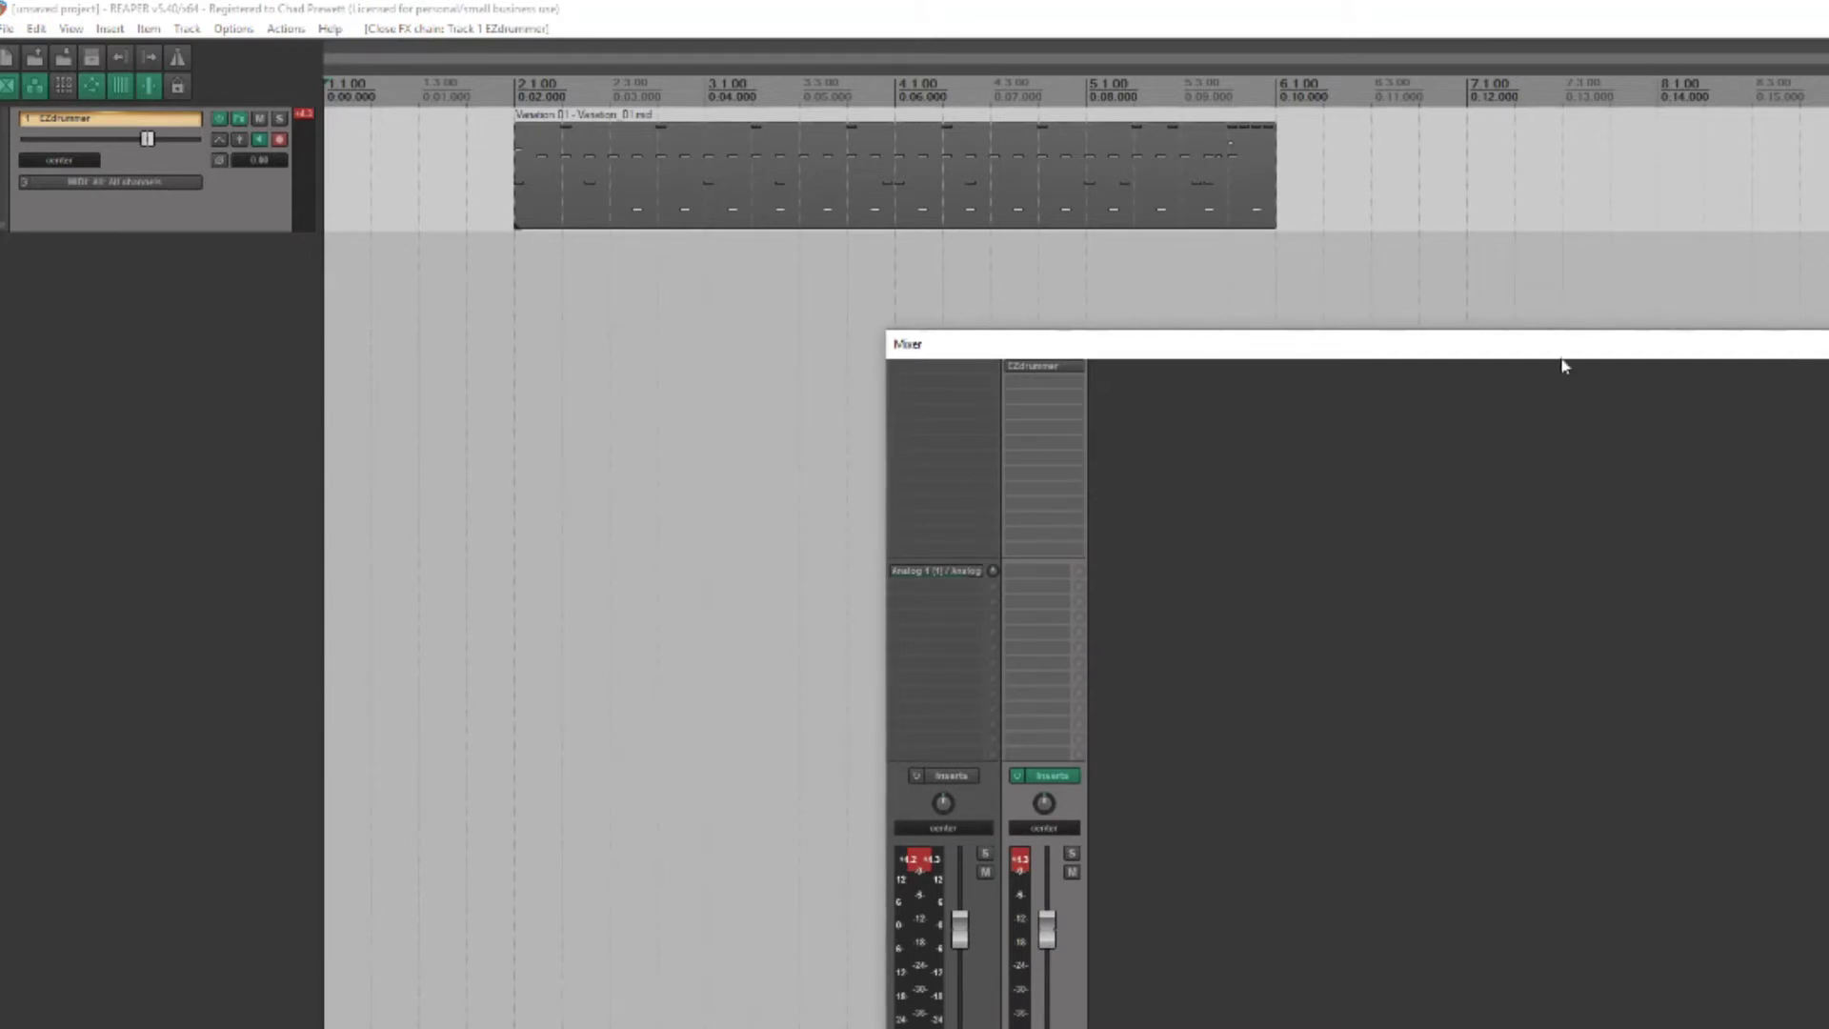
drag(1509, 347, 1828, 320)
scroll(1130, 180, down, 5)
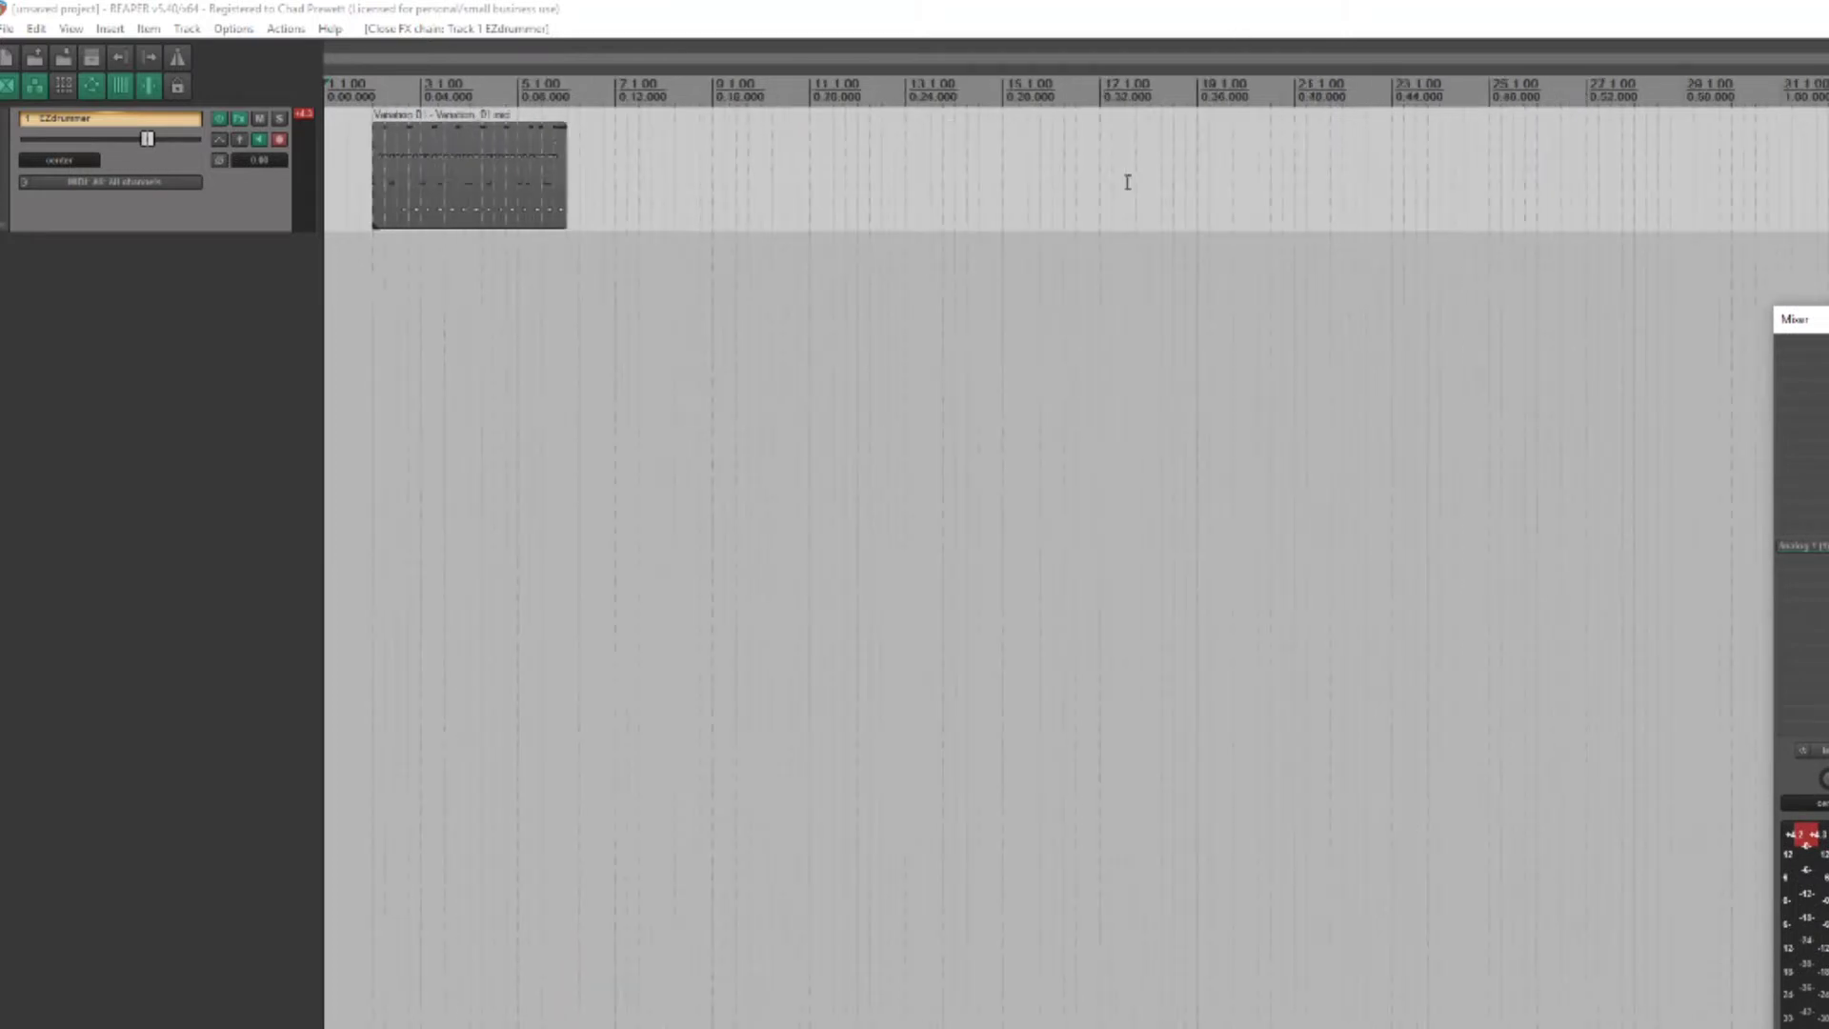
drag(406, 178, 1699, 228)
scroll(1042, 228, down, 1)
scroll(1042, 229, down, 1)
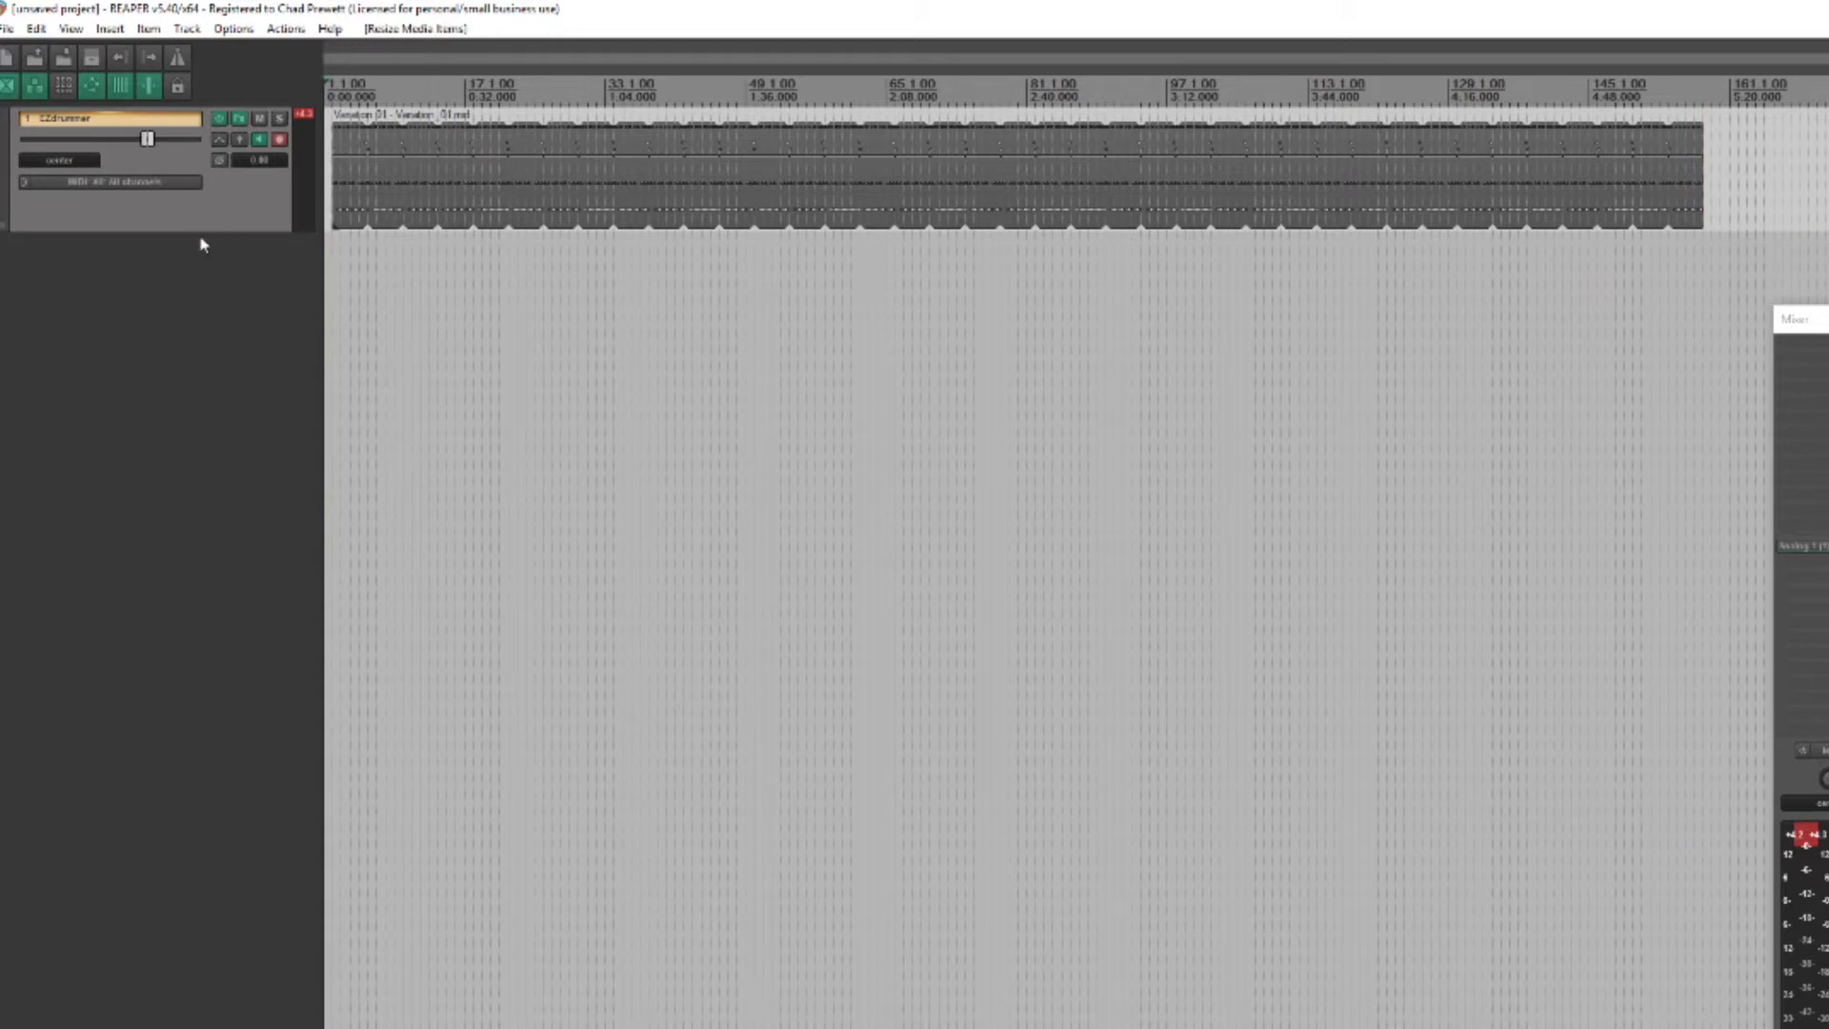
Play the drum track from its start and lower the EZdrummer track's volume to about -6 dB.
key(Home)
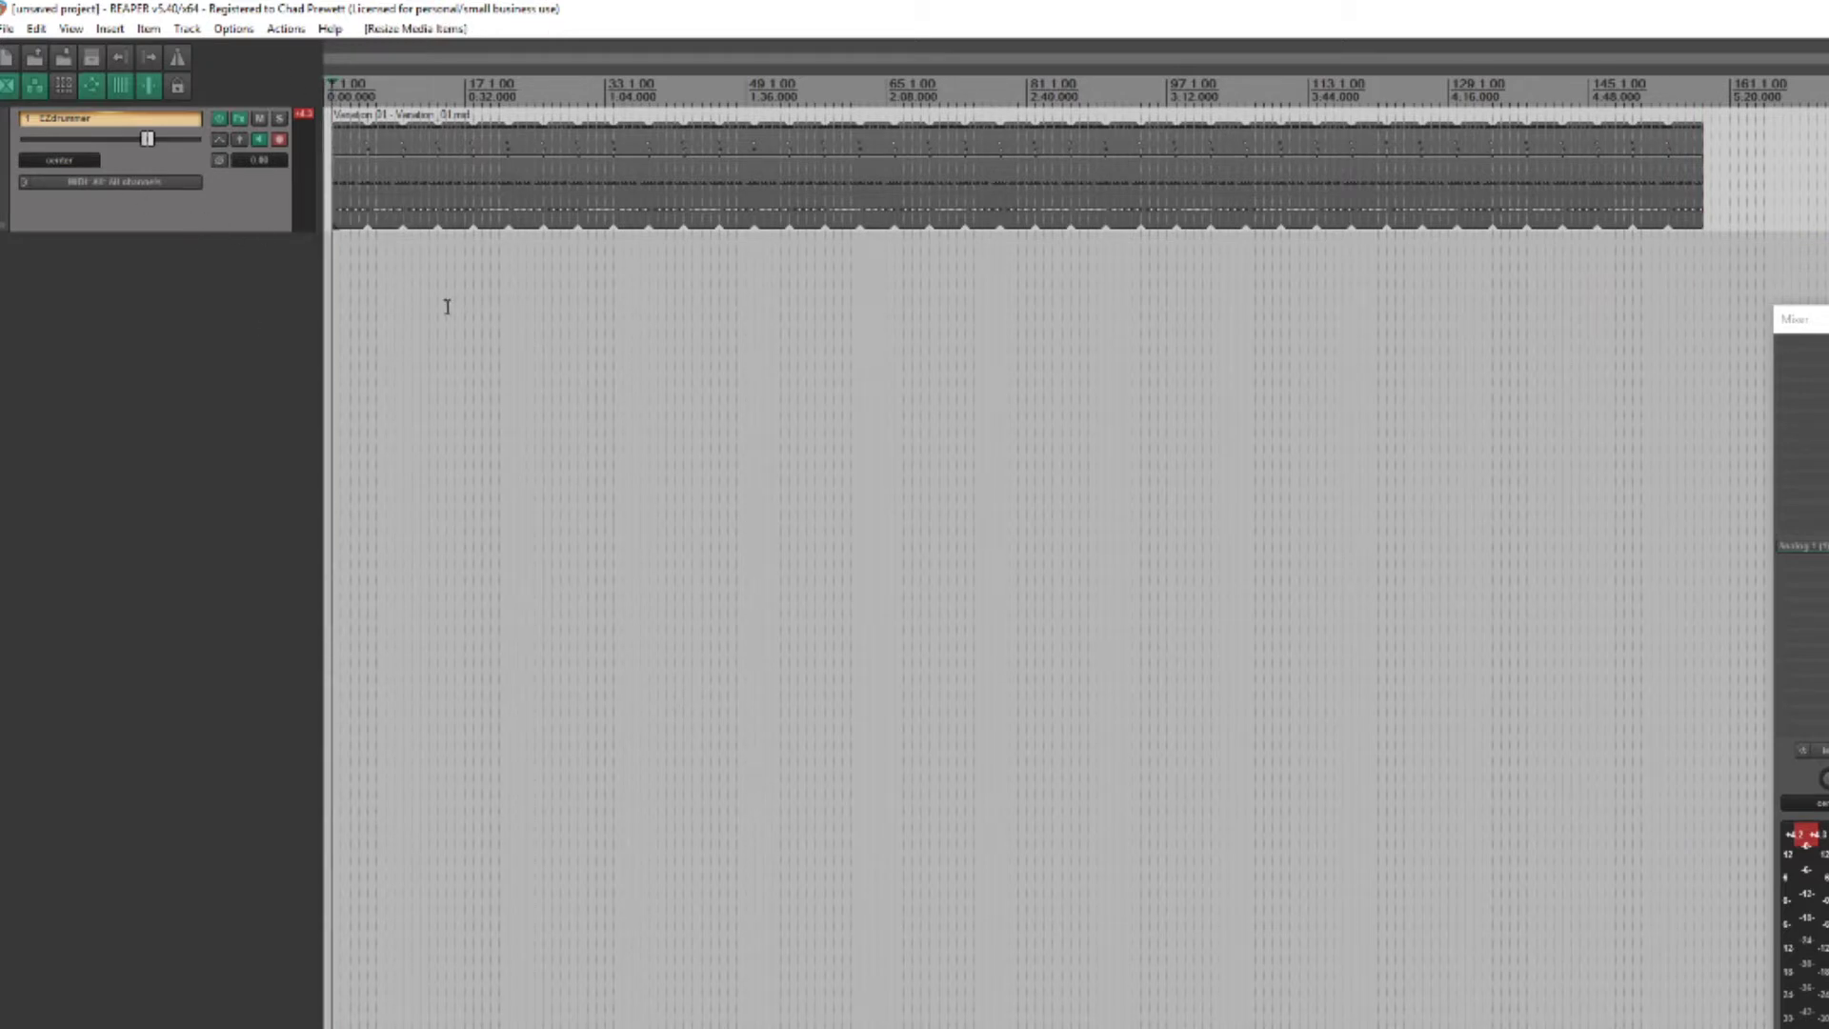
key(space)
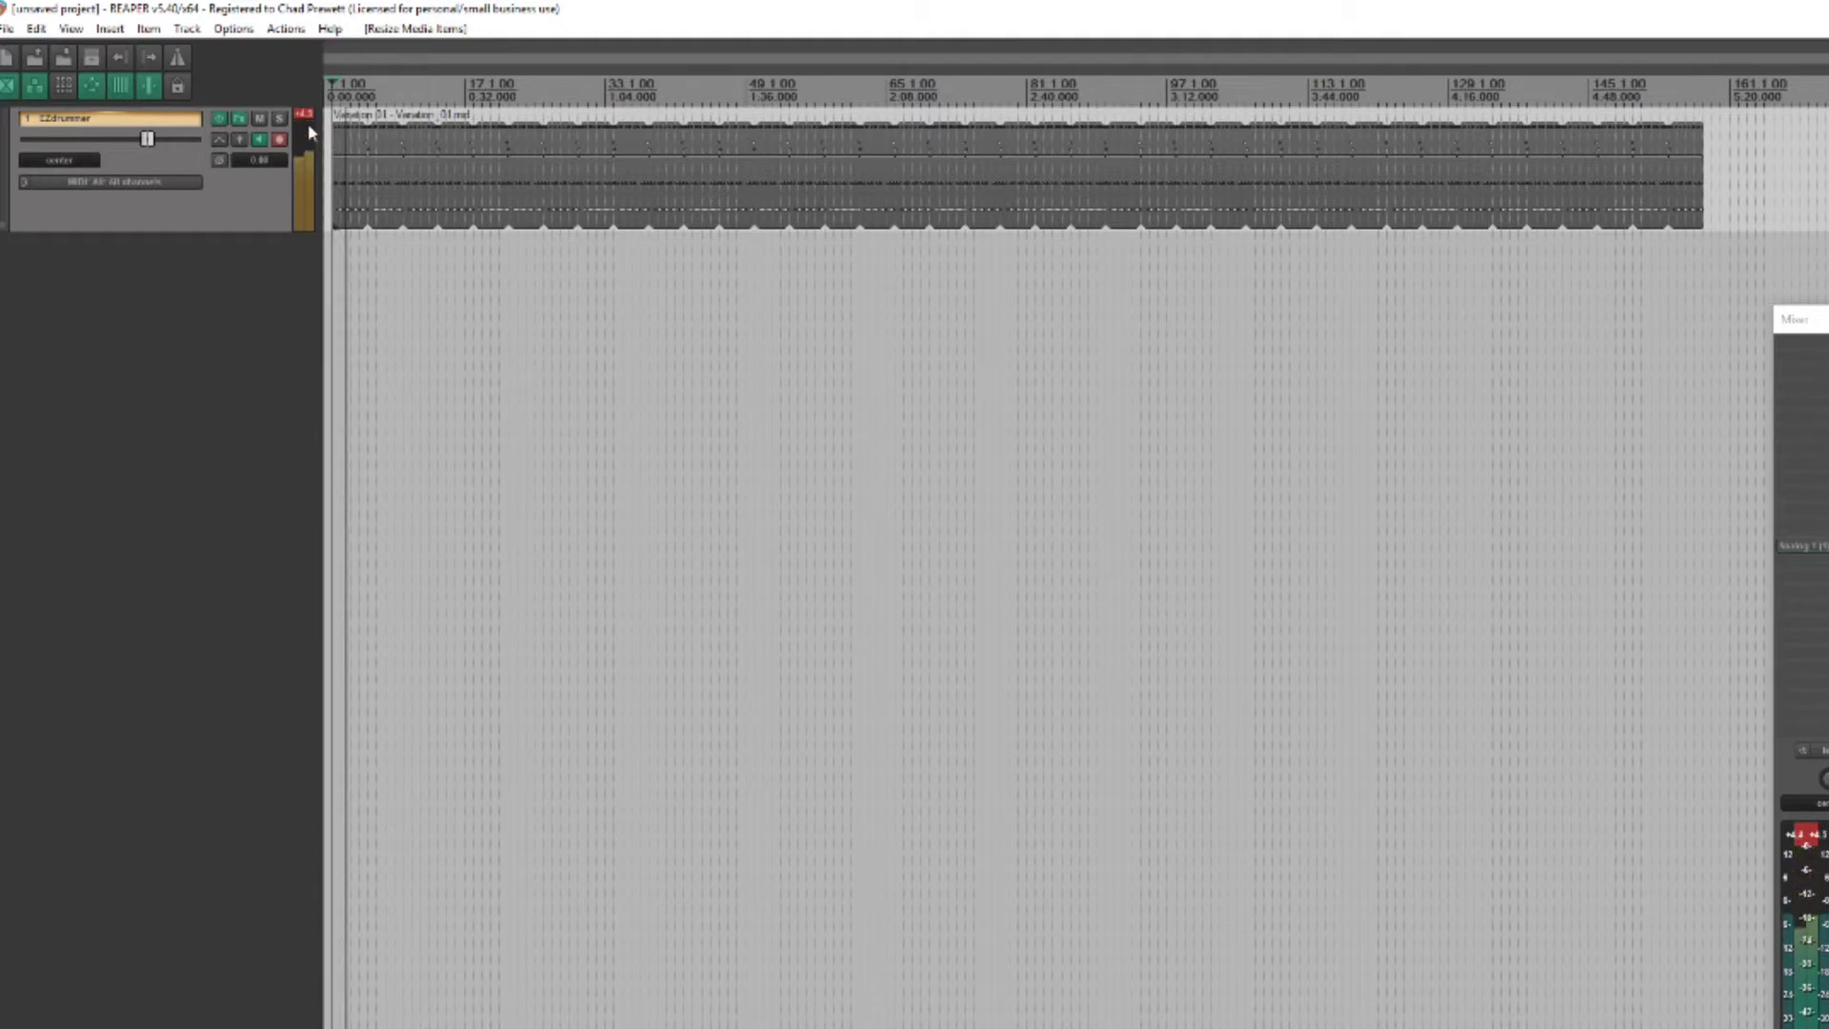
drag(1794, 319, 498, 162)
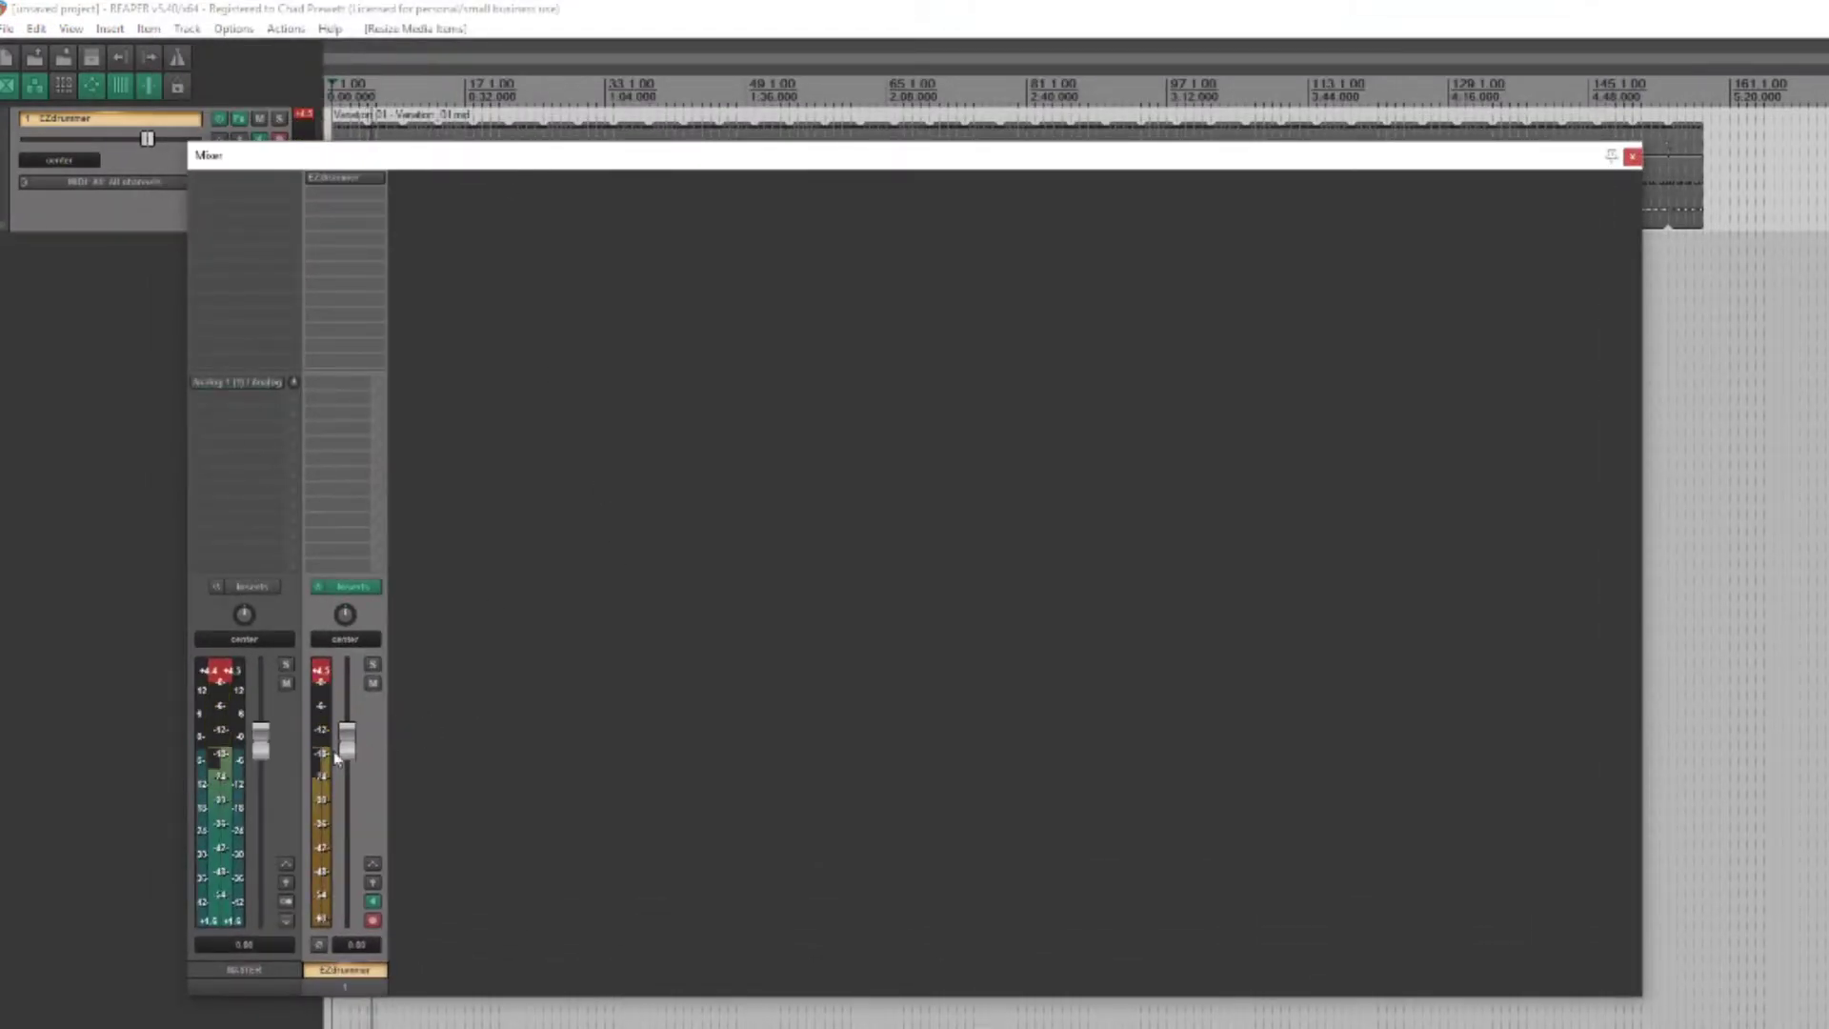
drag(342, 742, 361, 768)
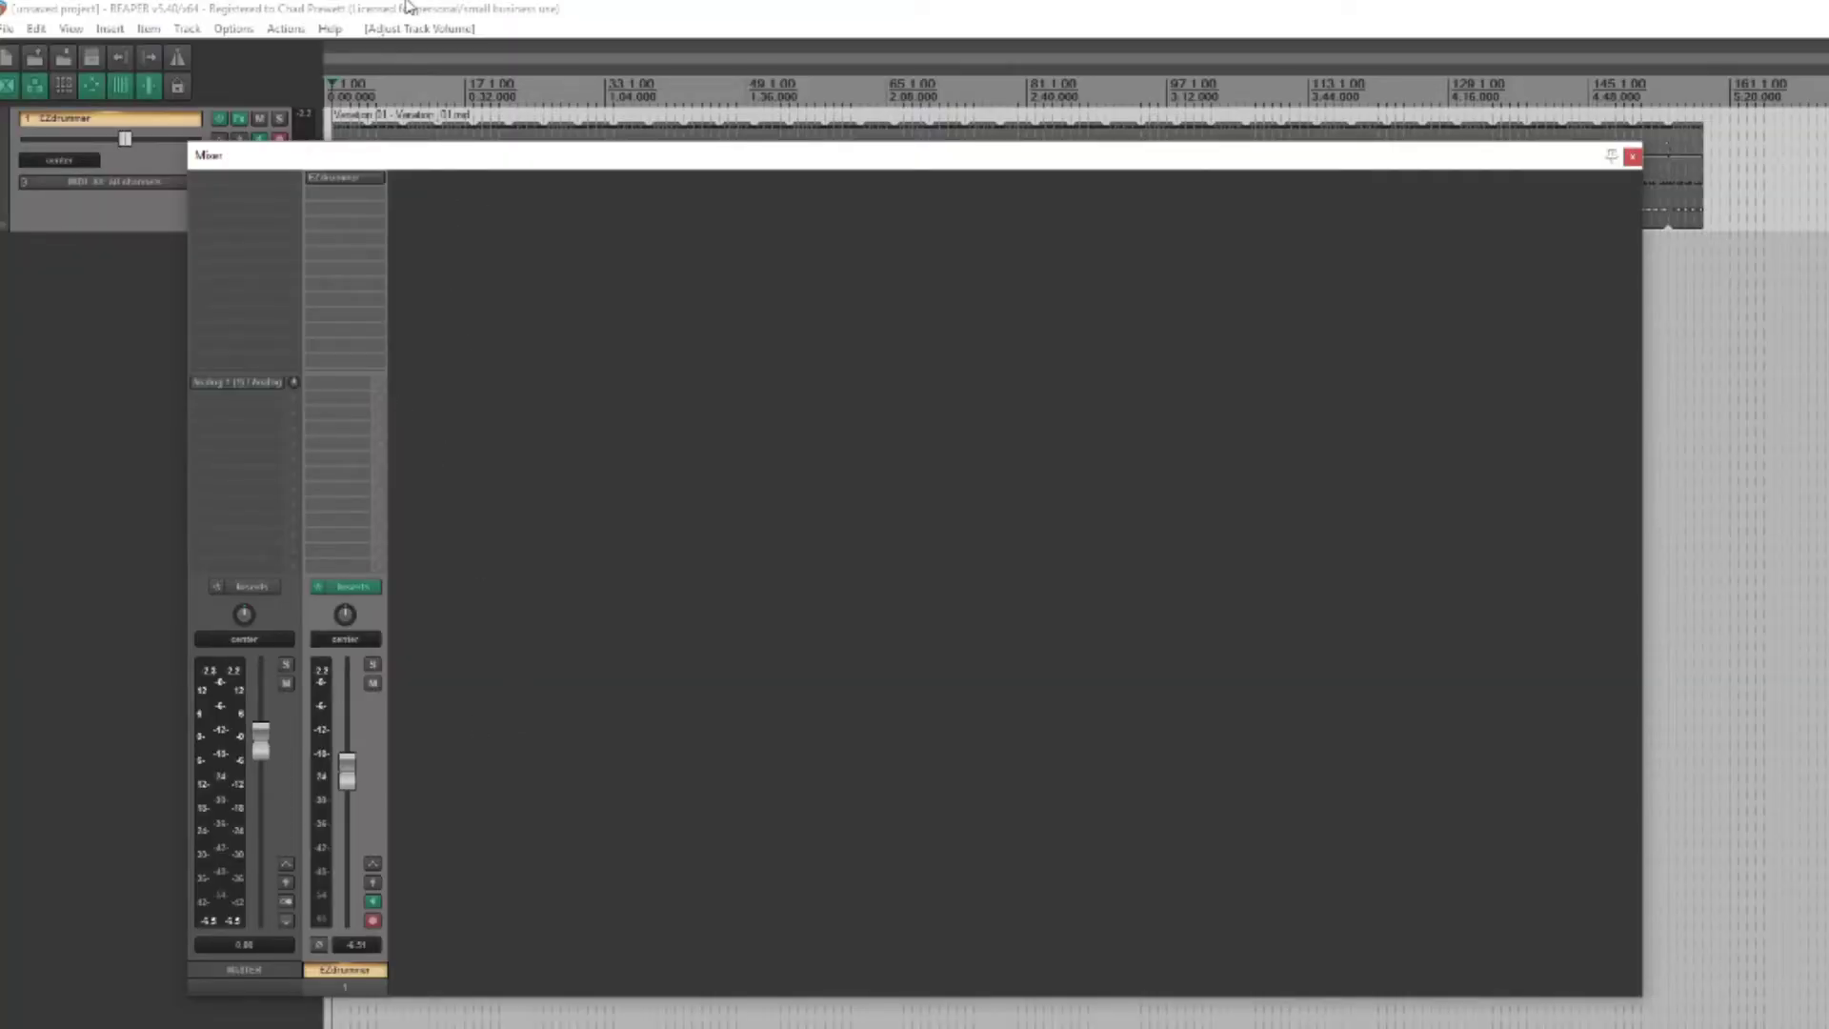
Move the mixer window out of the way and open the EZdrummer track's FX chain, repositioning its window.
drag(468, 159, 1769, 402)
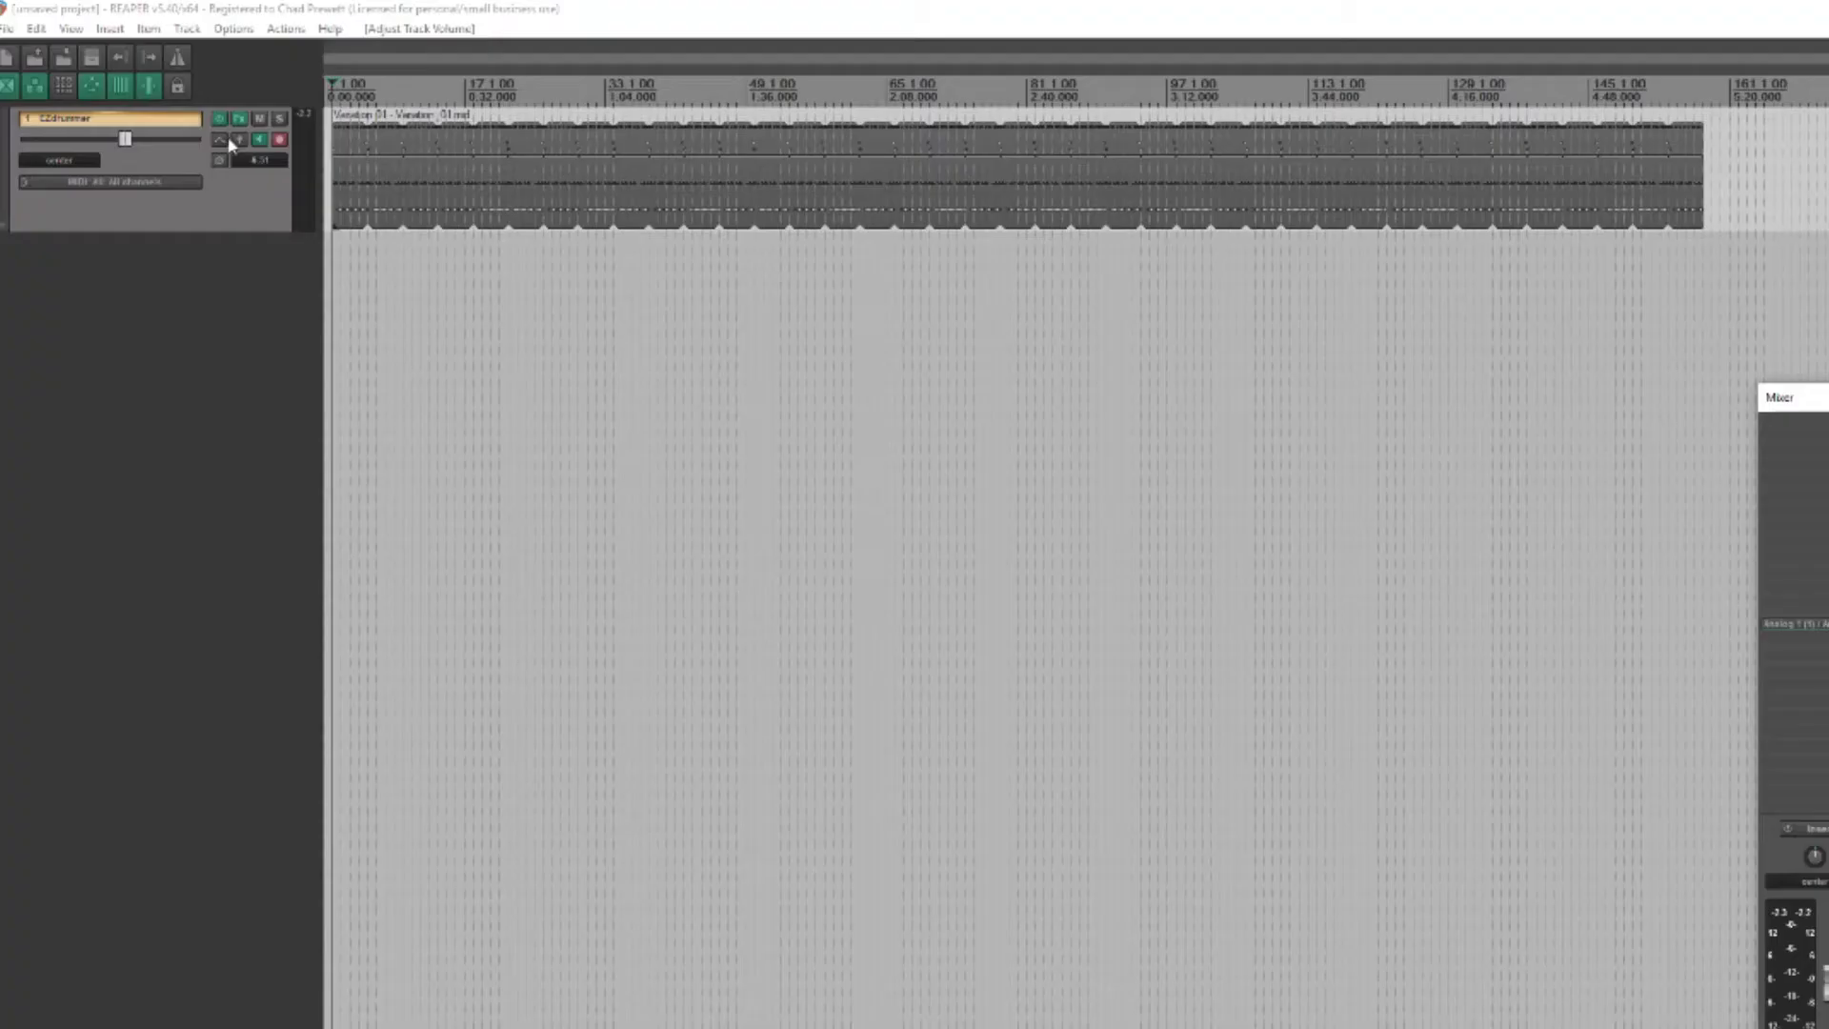
click(239, 121)
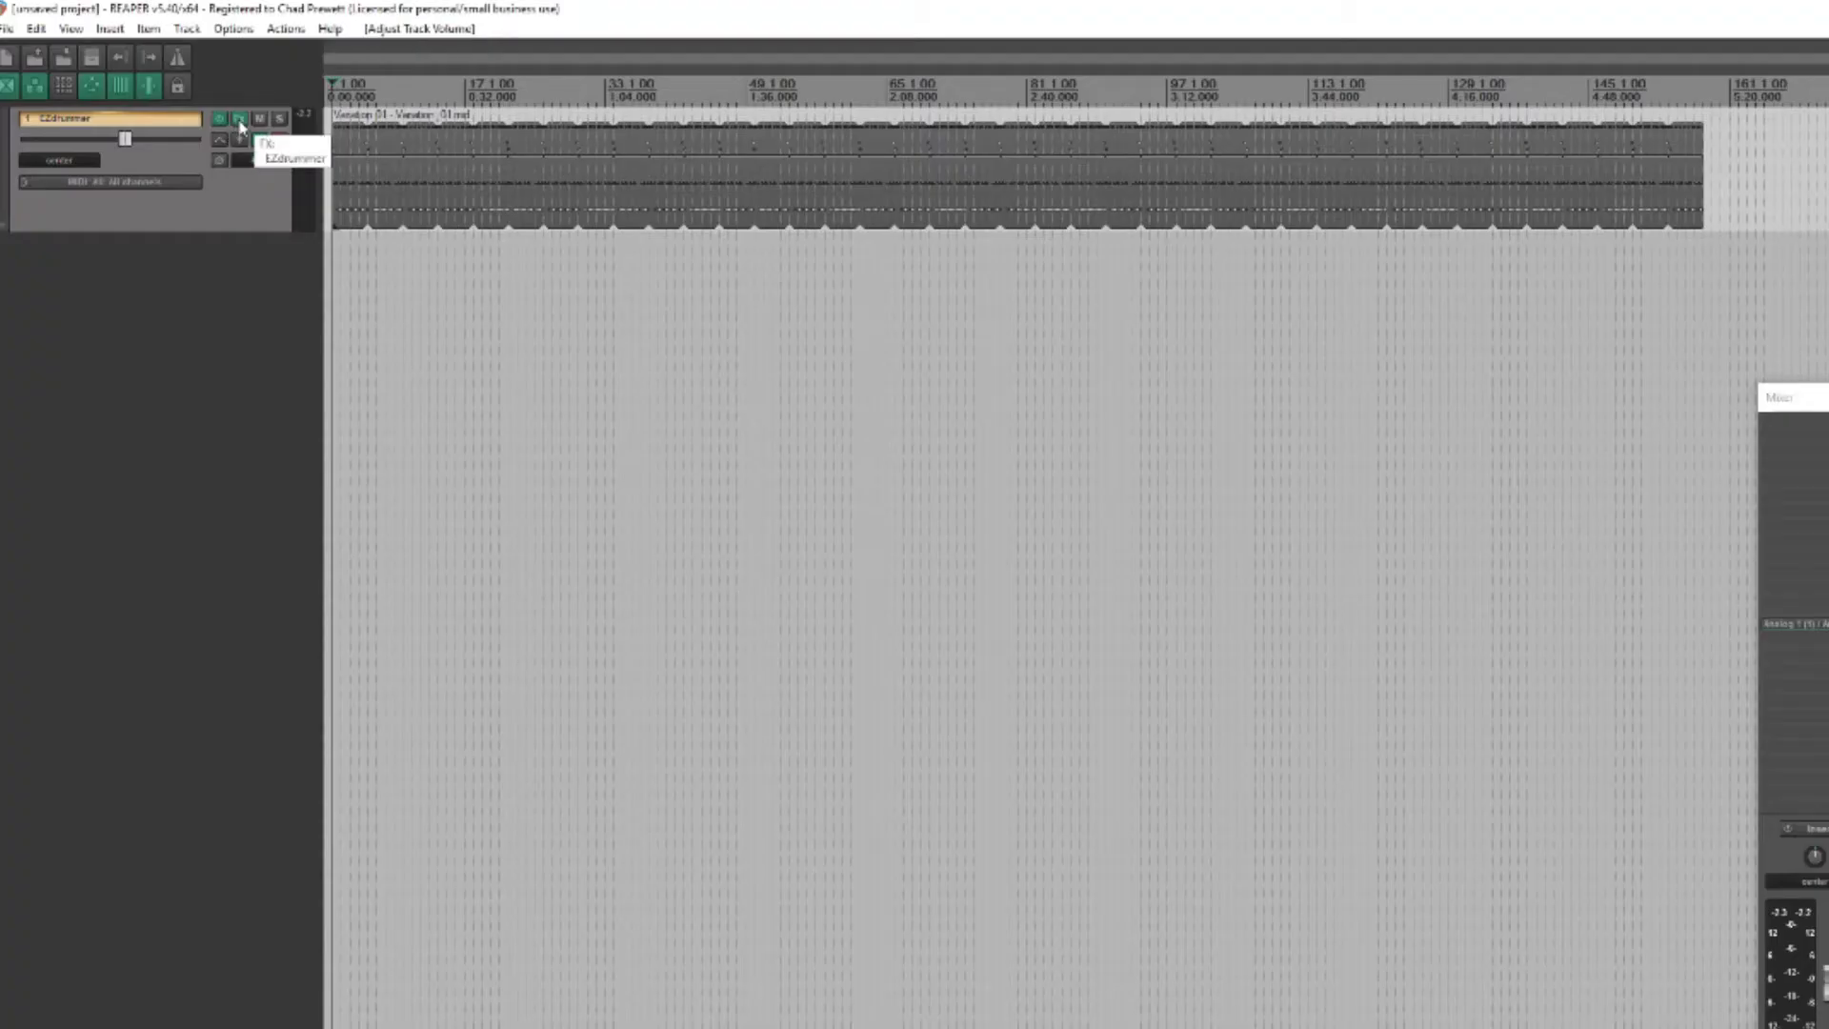
click(239, 121)
drag(1446, 229, 584, 163)
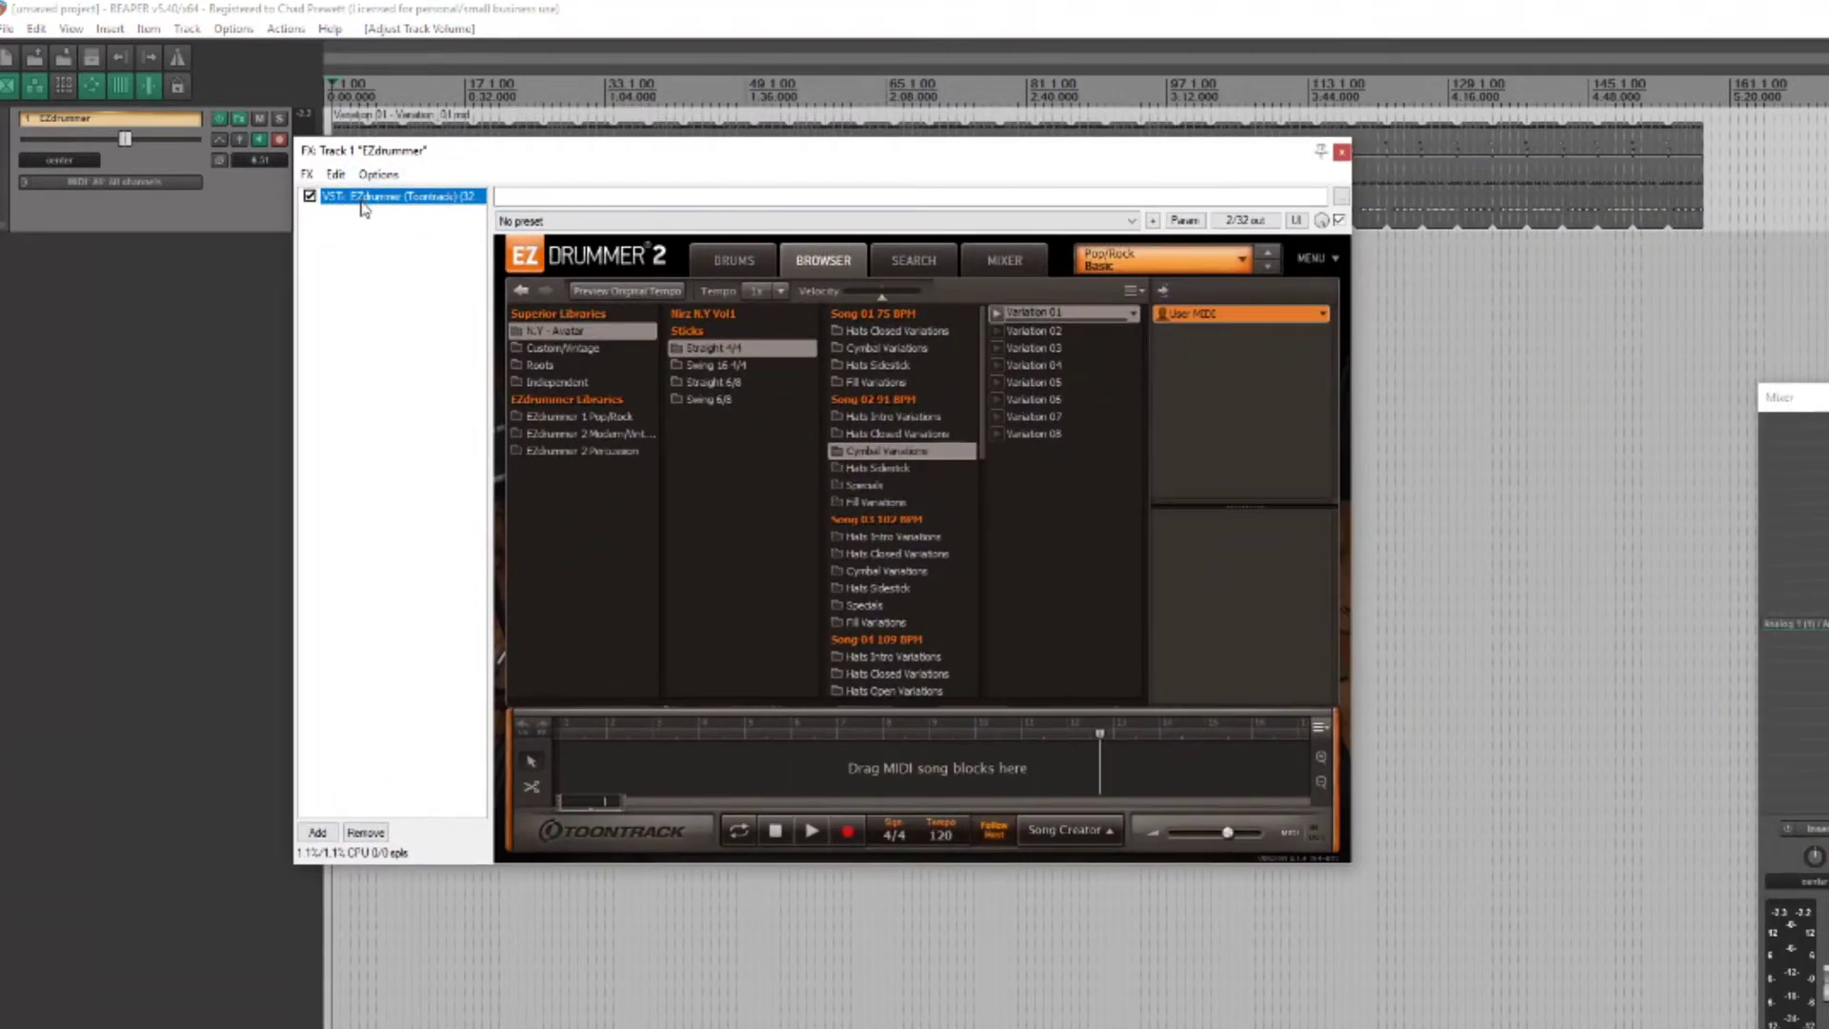
List the VST plug-ins that can be added to the EZdrummer track, filtered by "comp".
click(317, 832)
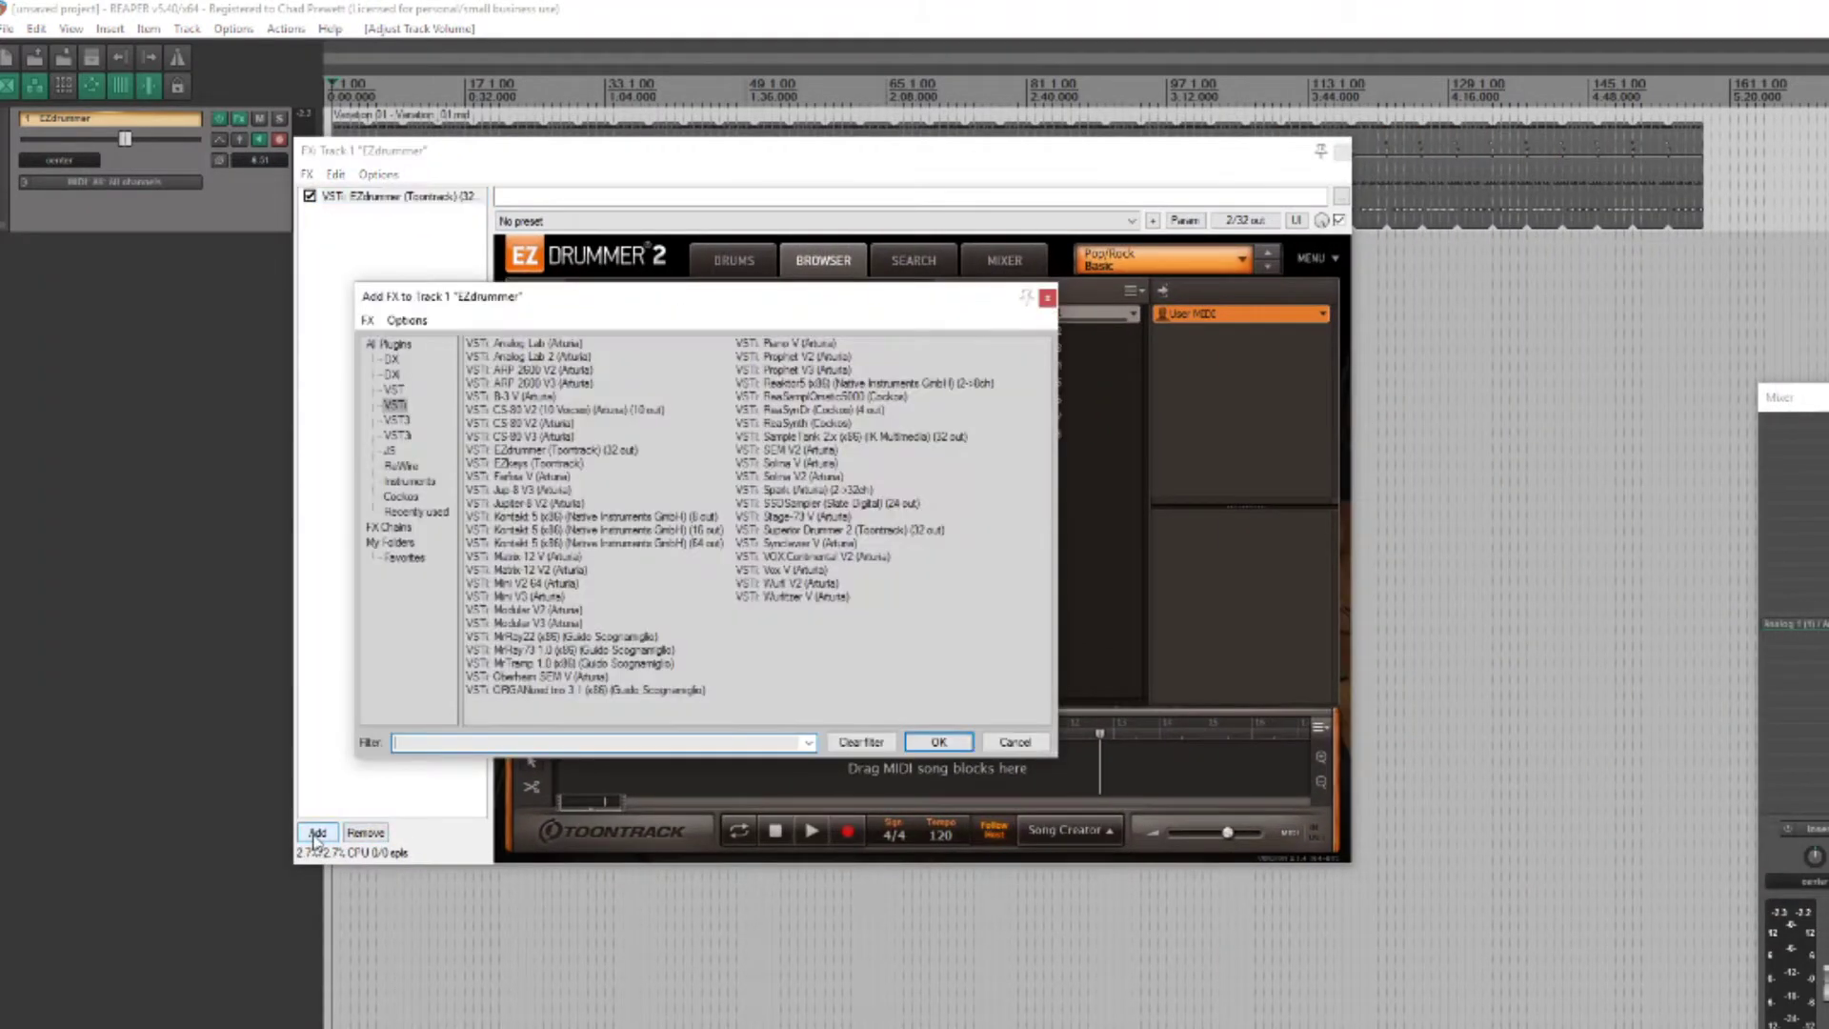
click(393, 389)
click(399, 739)
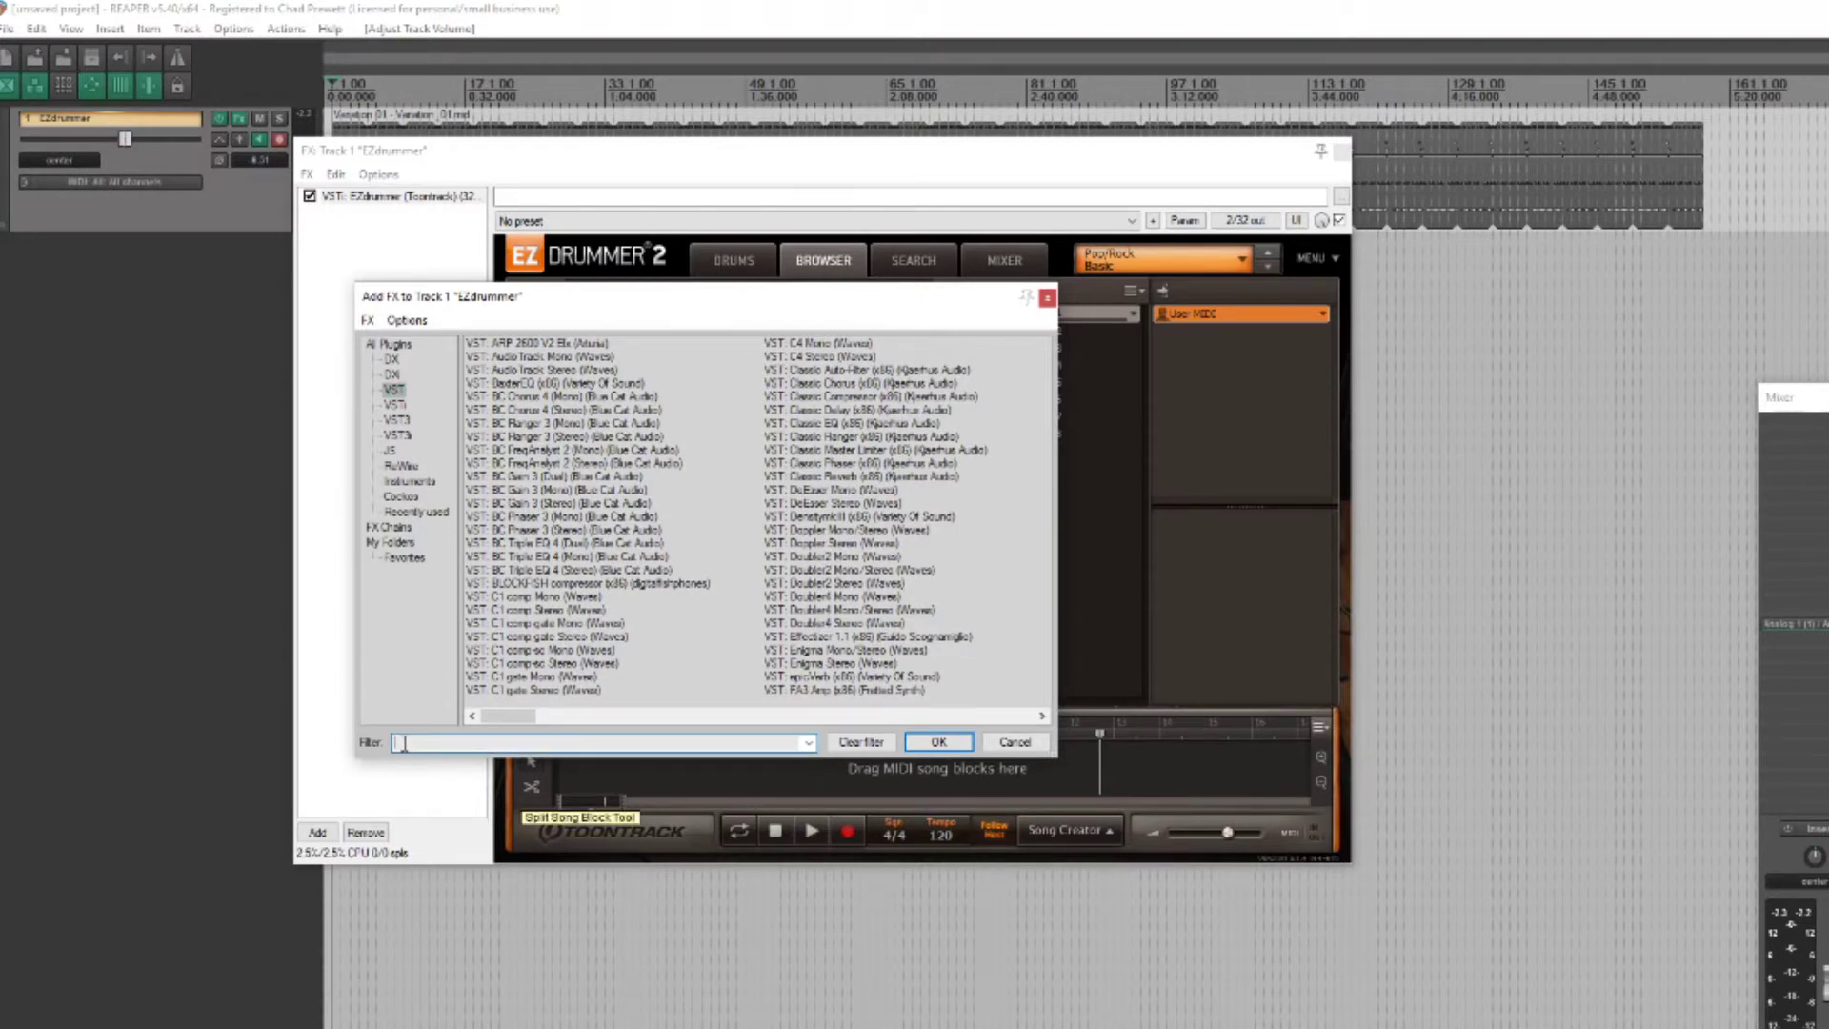
text(comp)
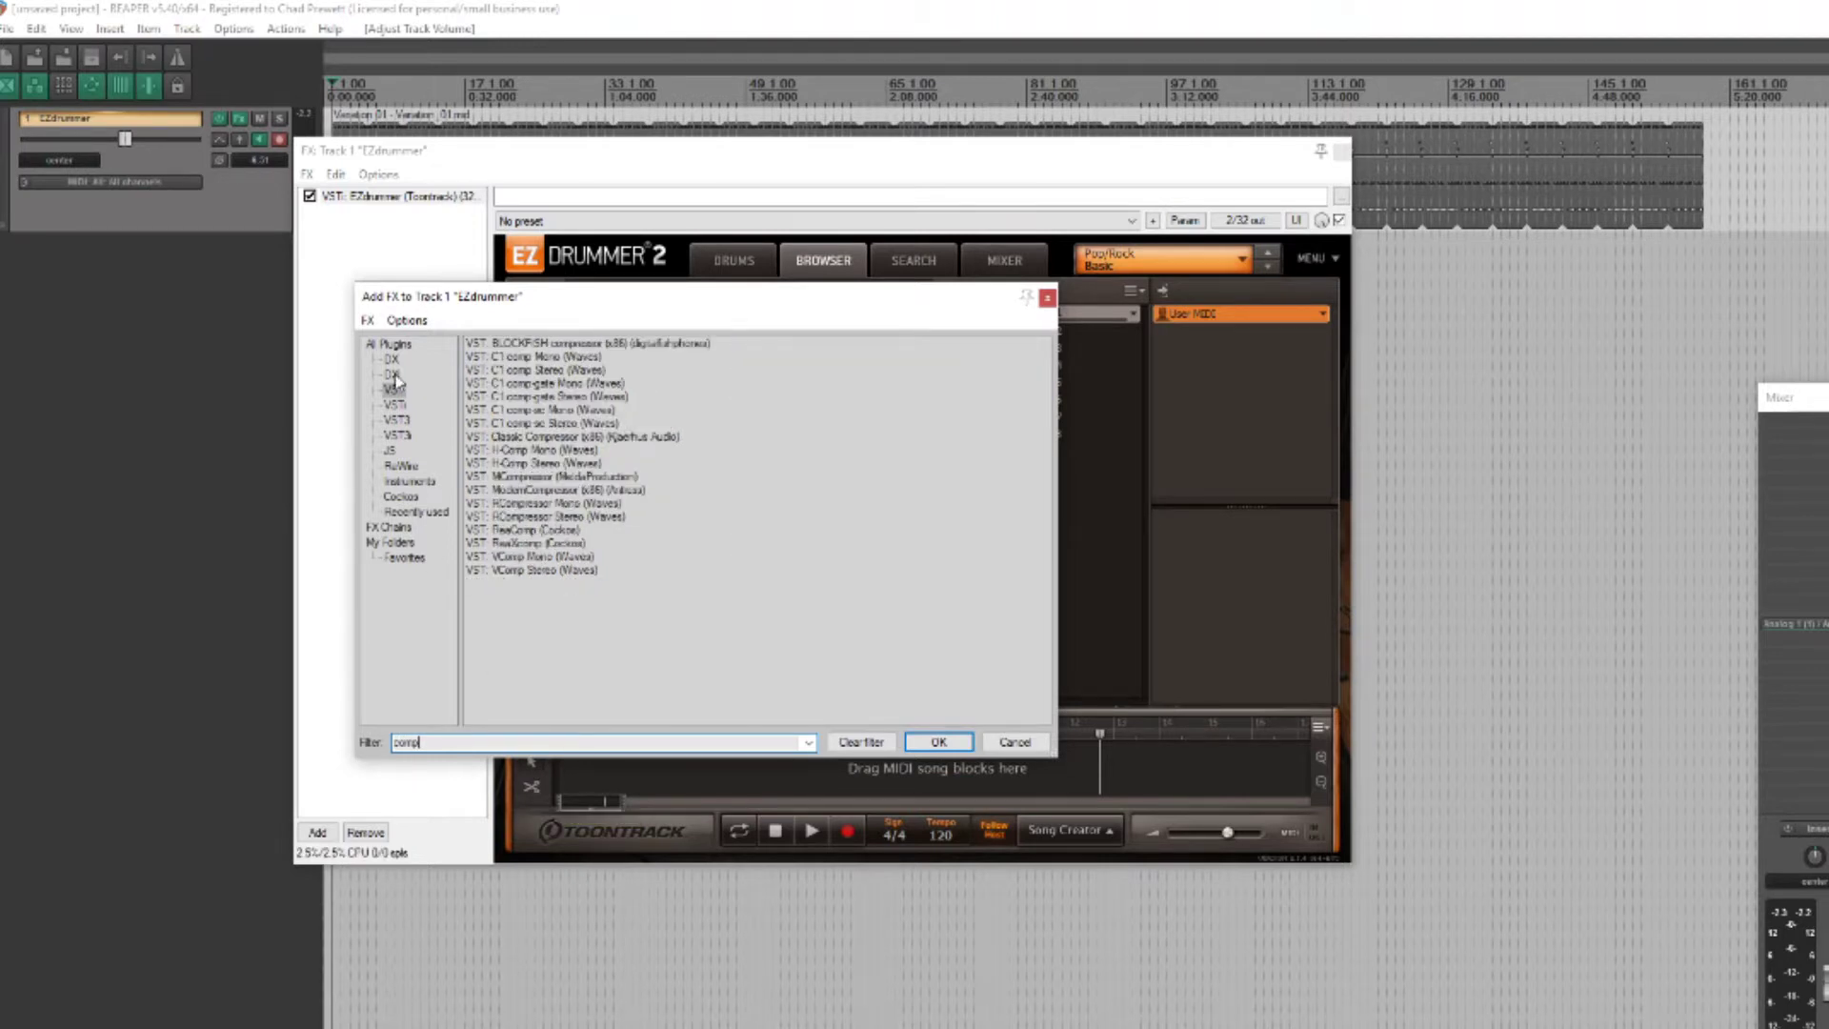
Look through the listed compressors and add H-Comp Stereo (Waves) to the EZdrummer track's FX chain.
click(500, 345)
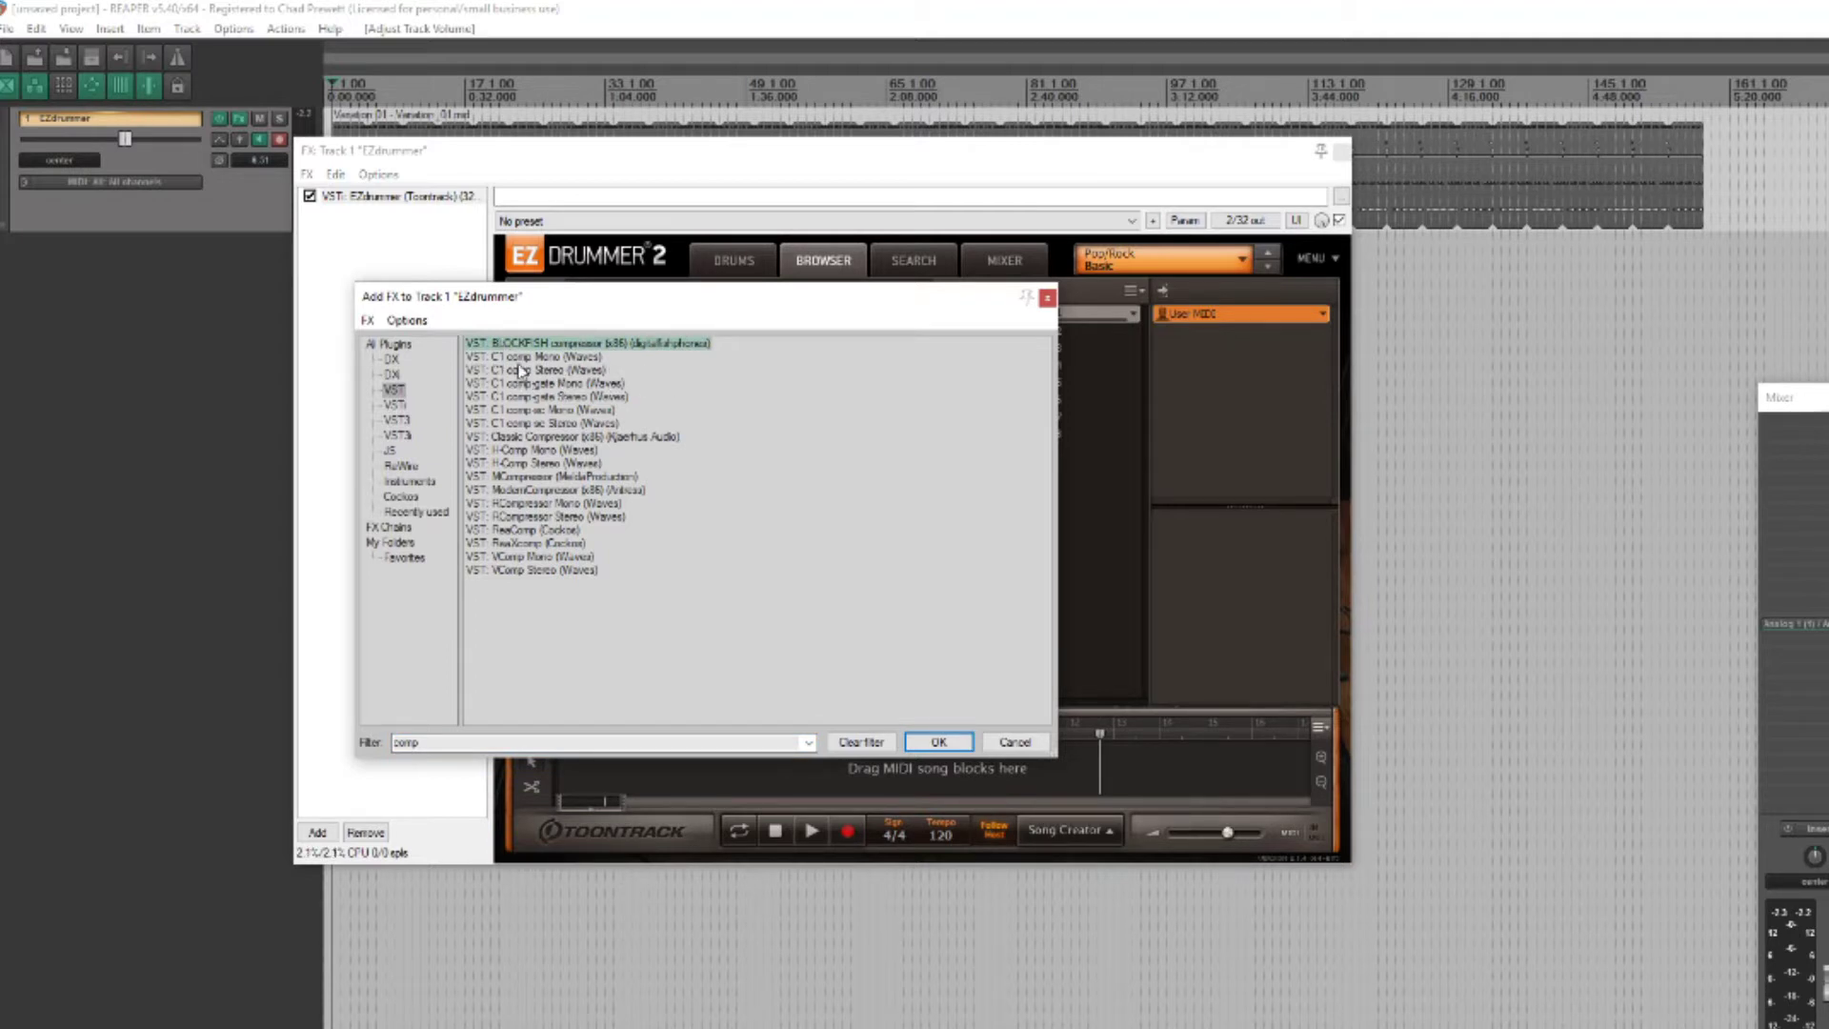
click(545, 438)
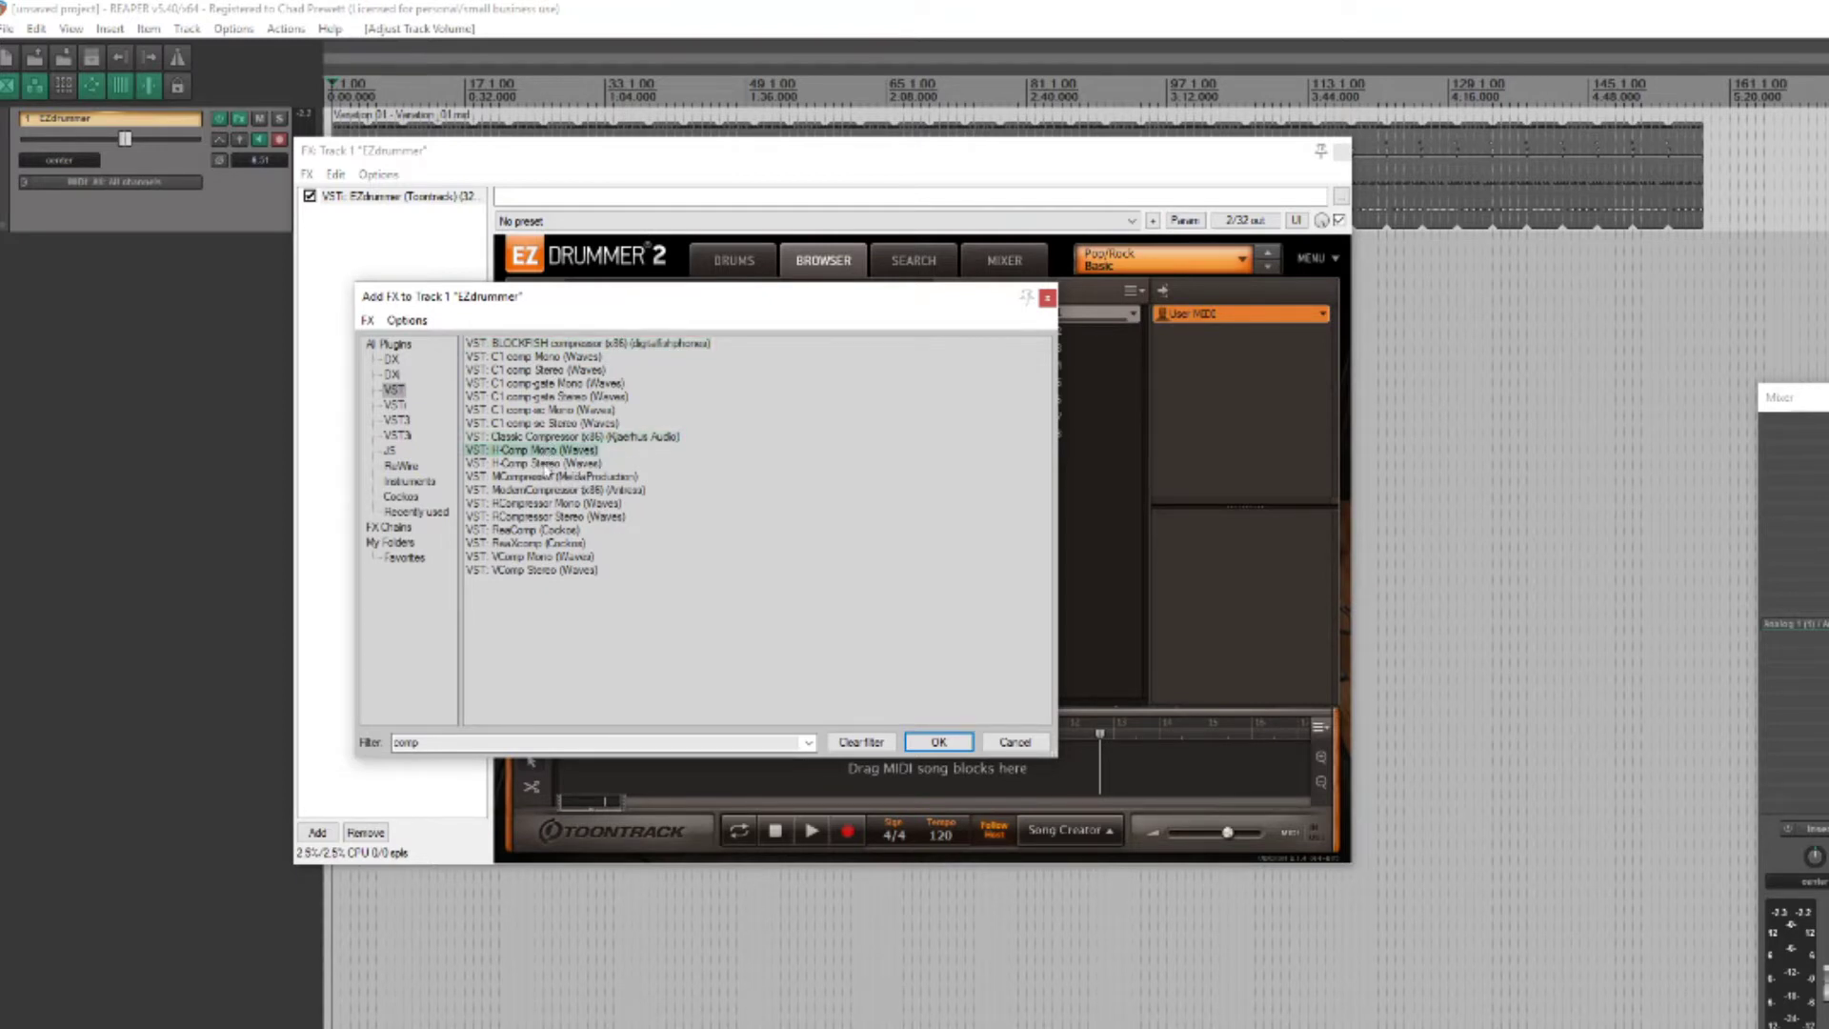
click(550, 477)
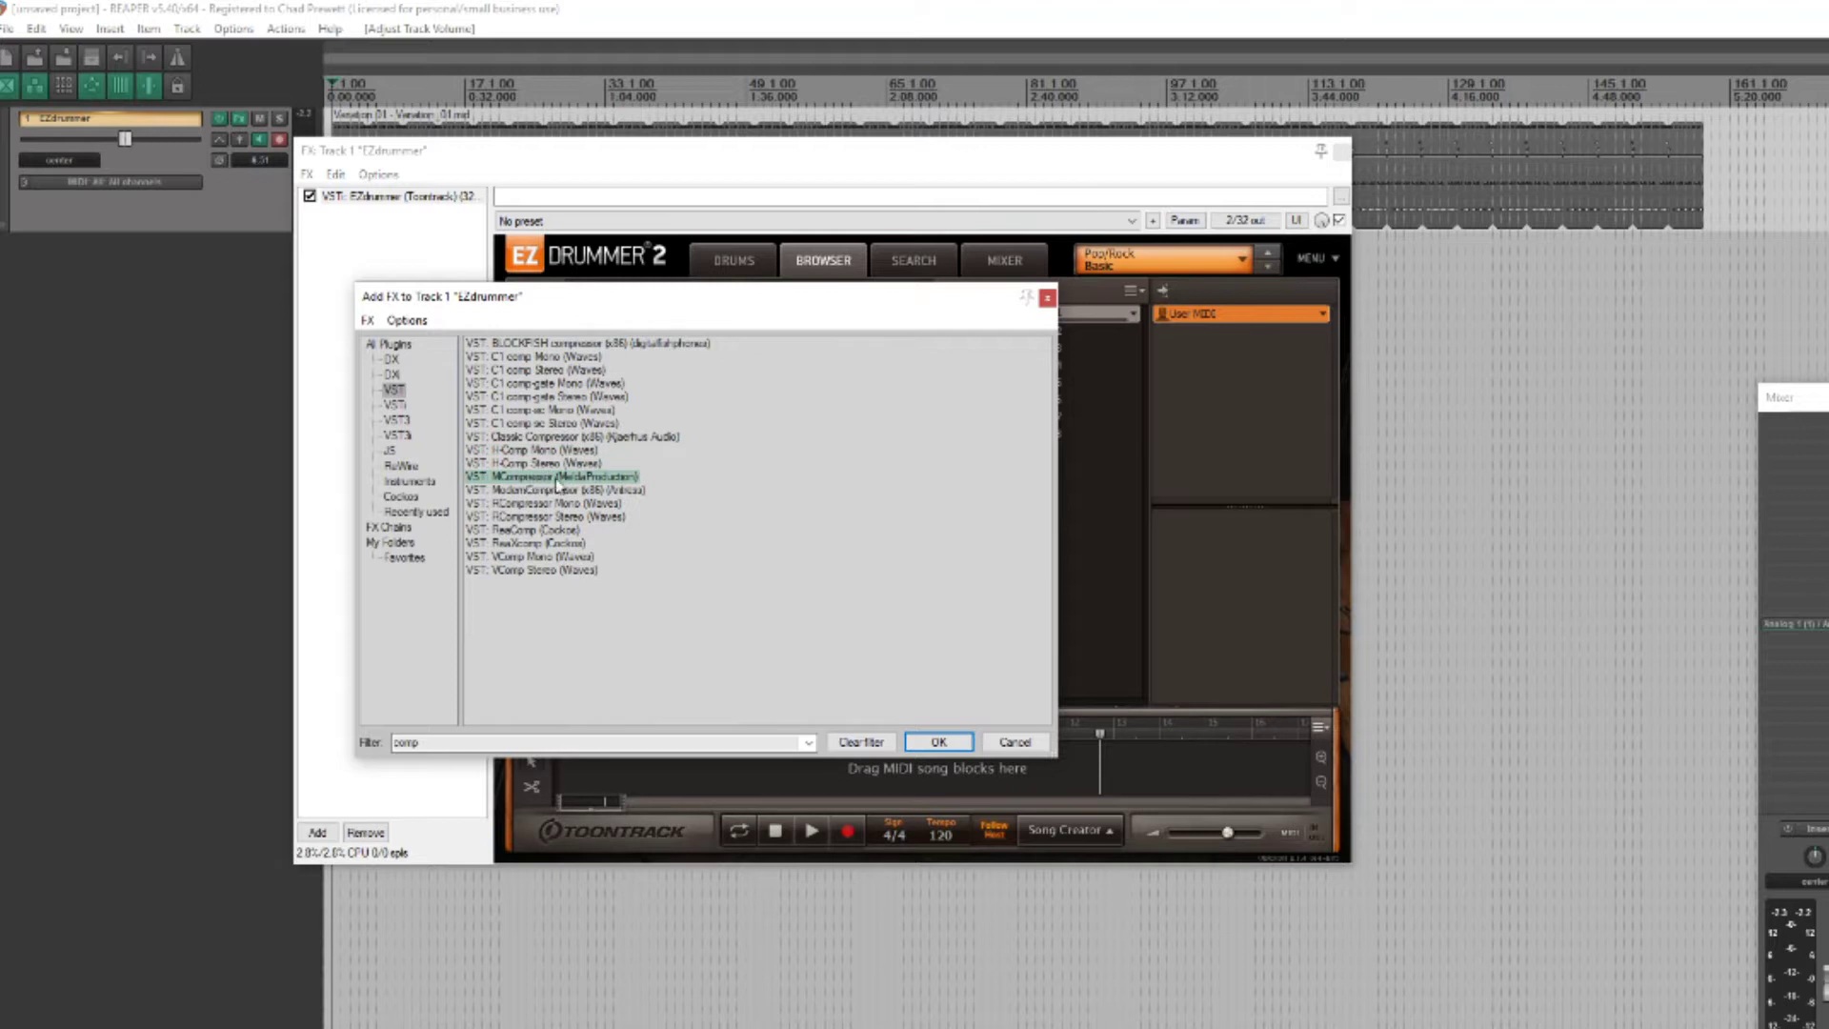
click(590, 491)
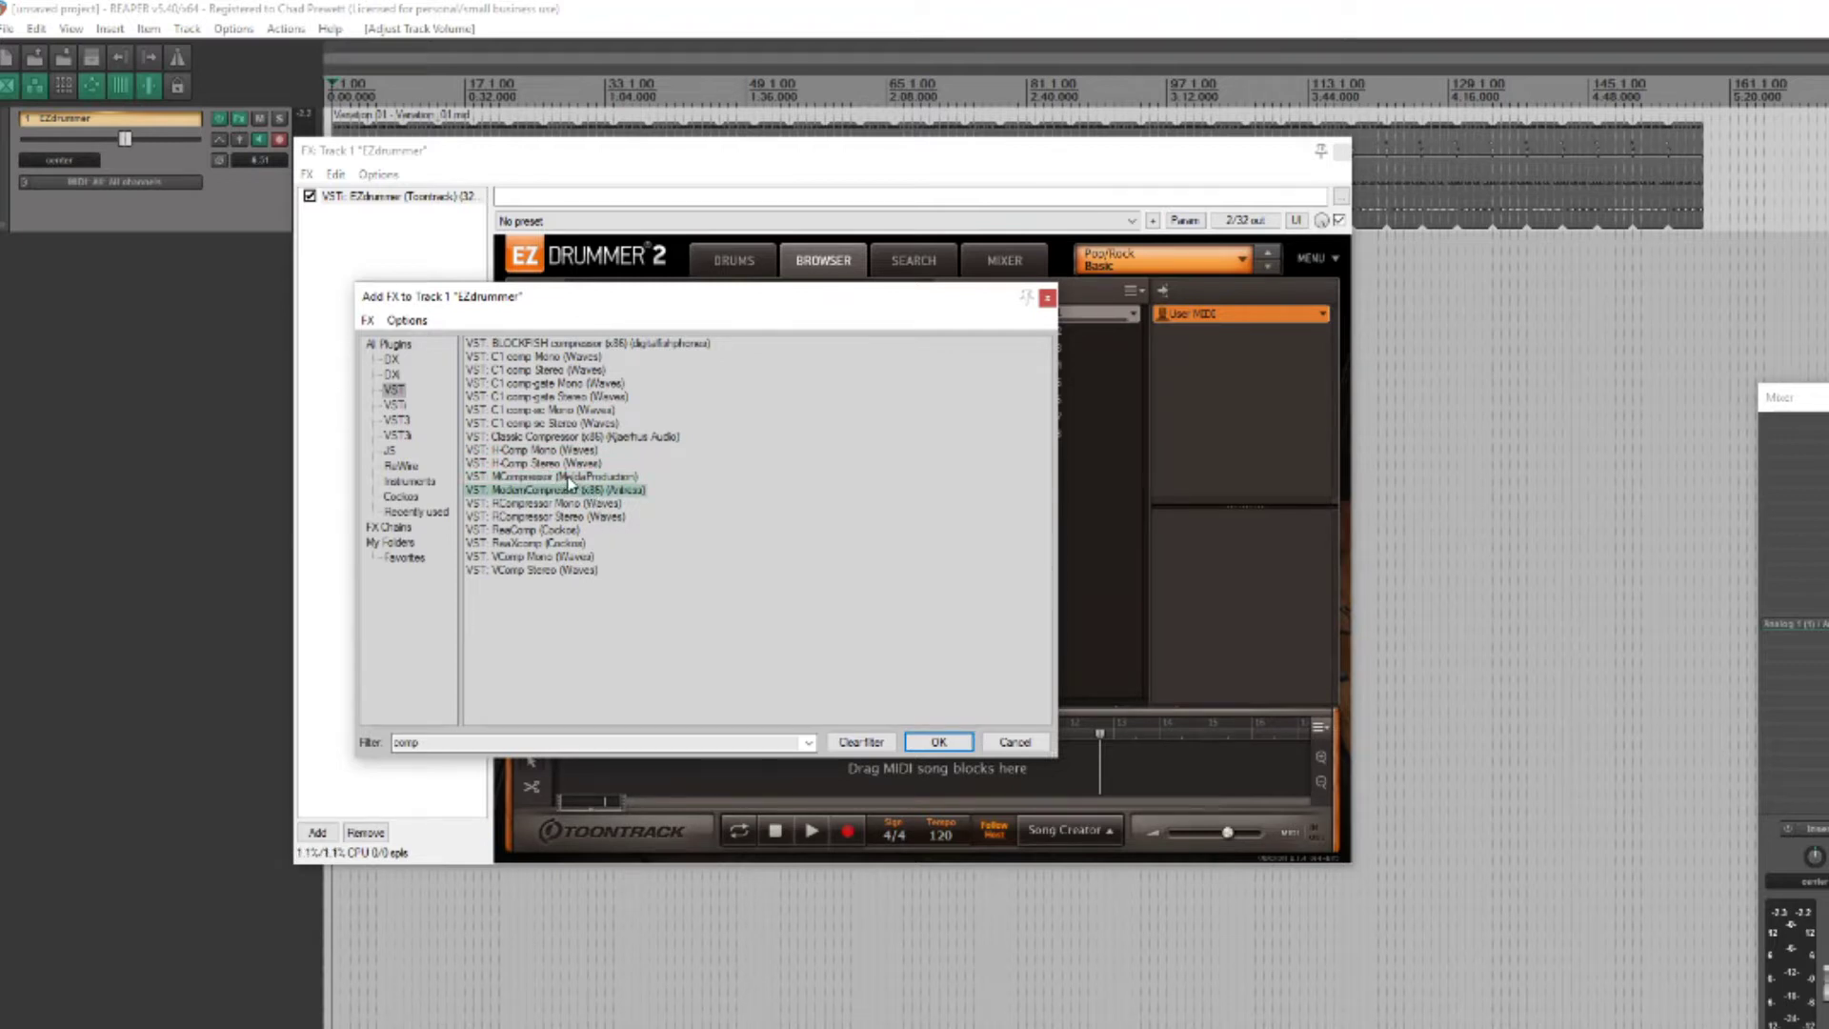
click(548, 530)
click(527, 543)
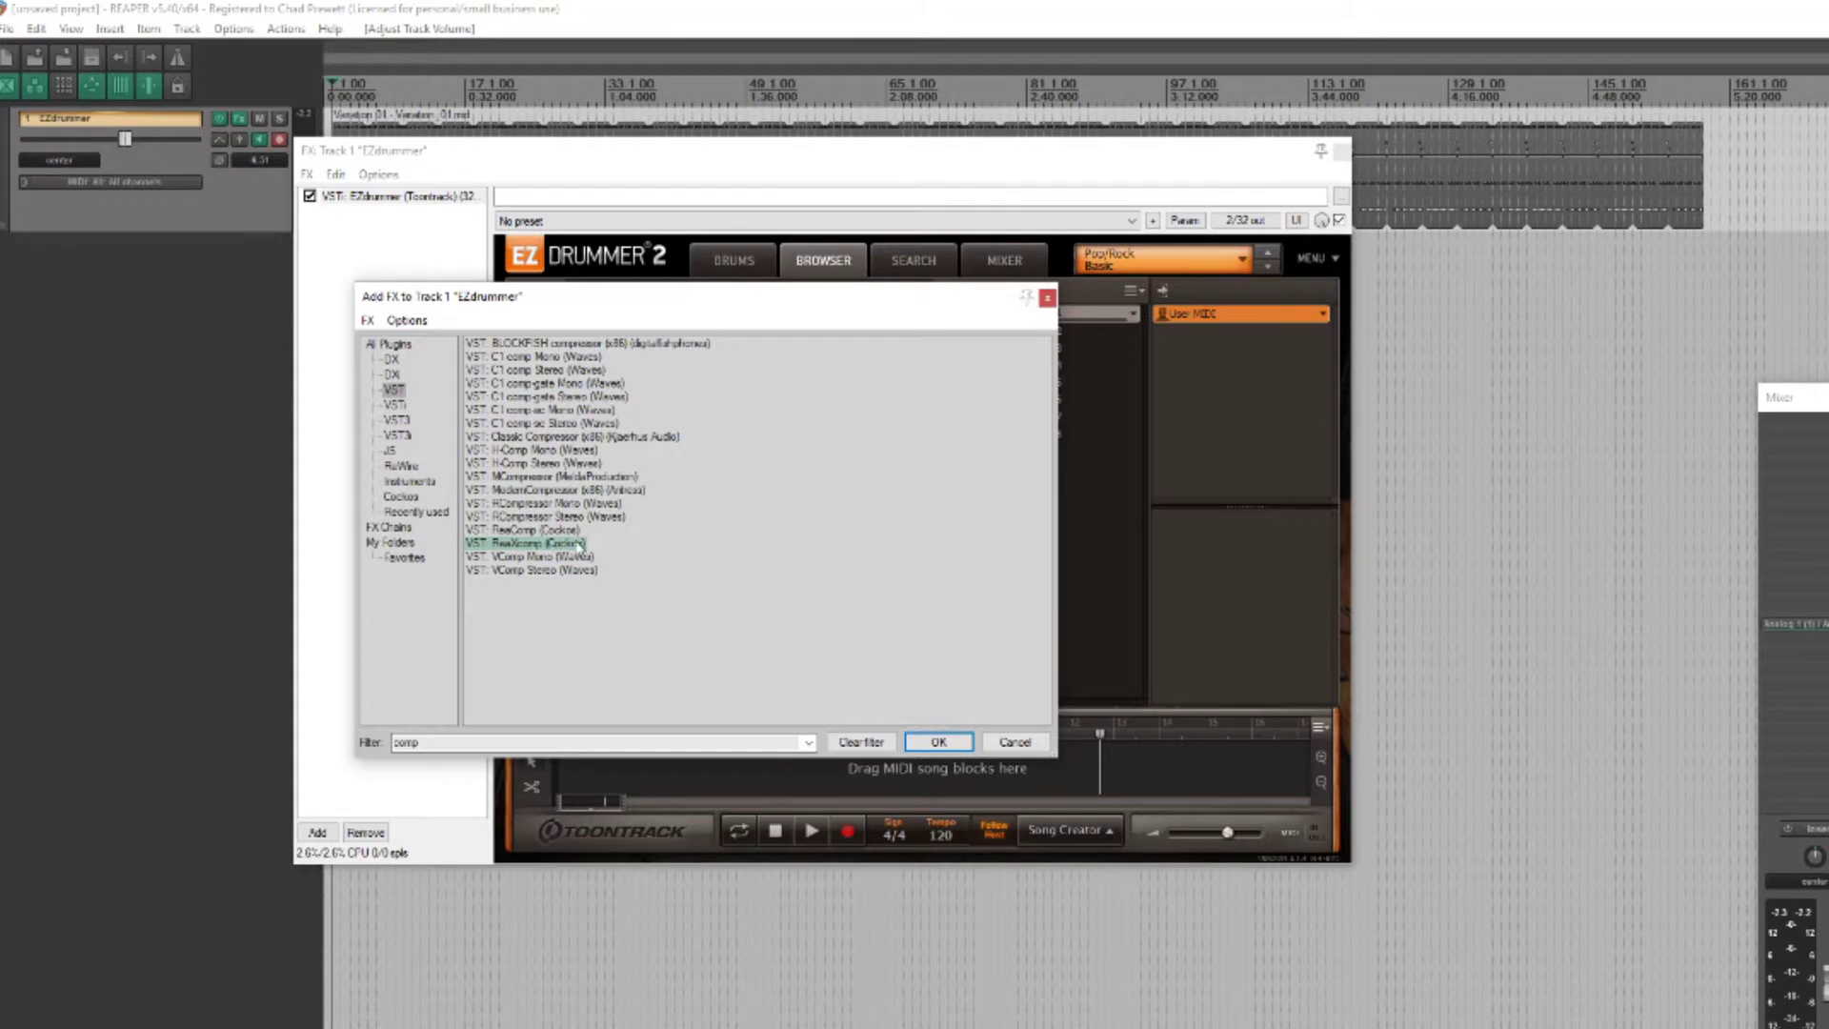
click(511, 464)
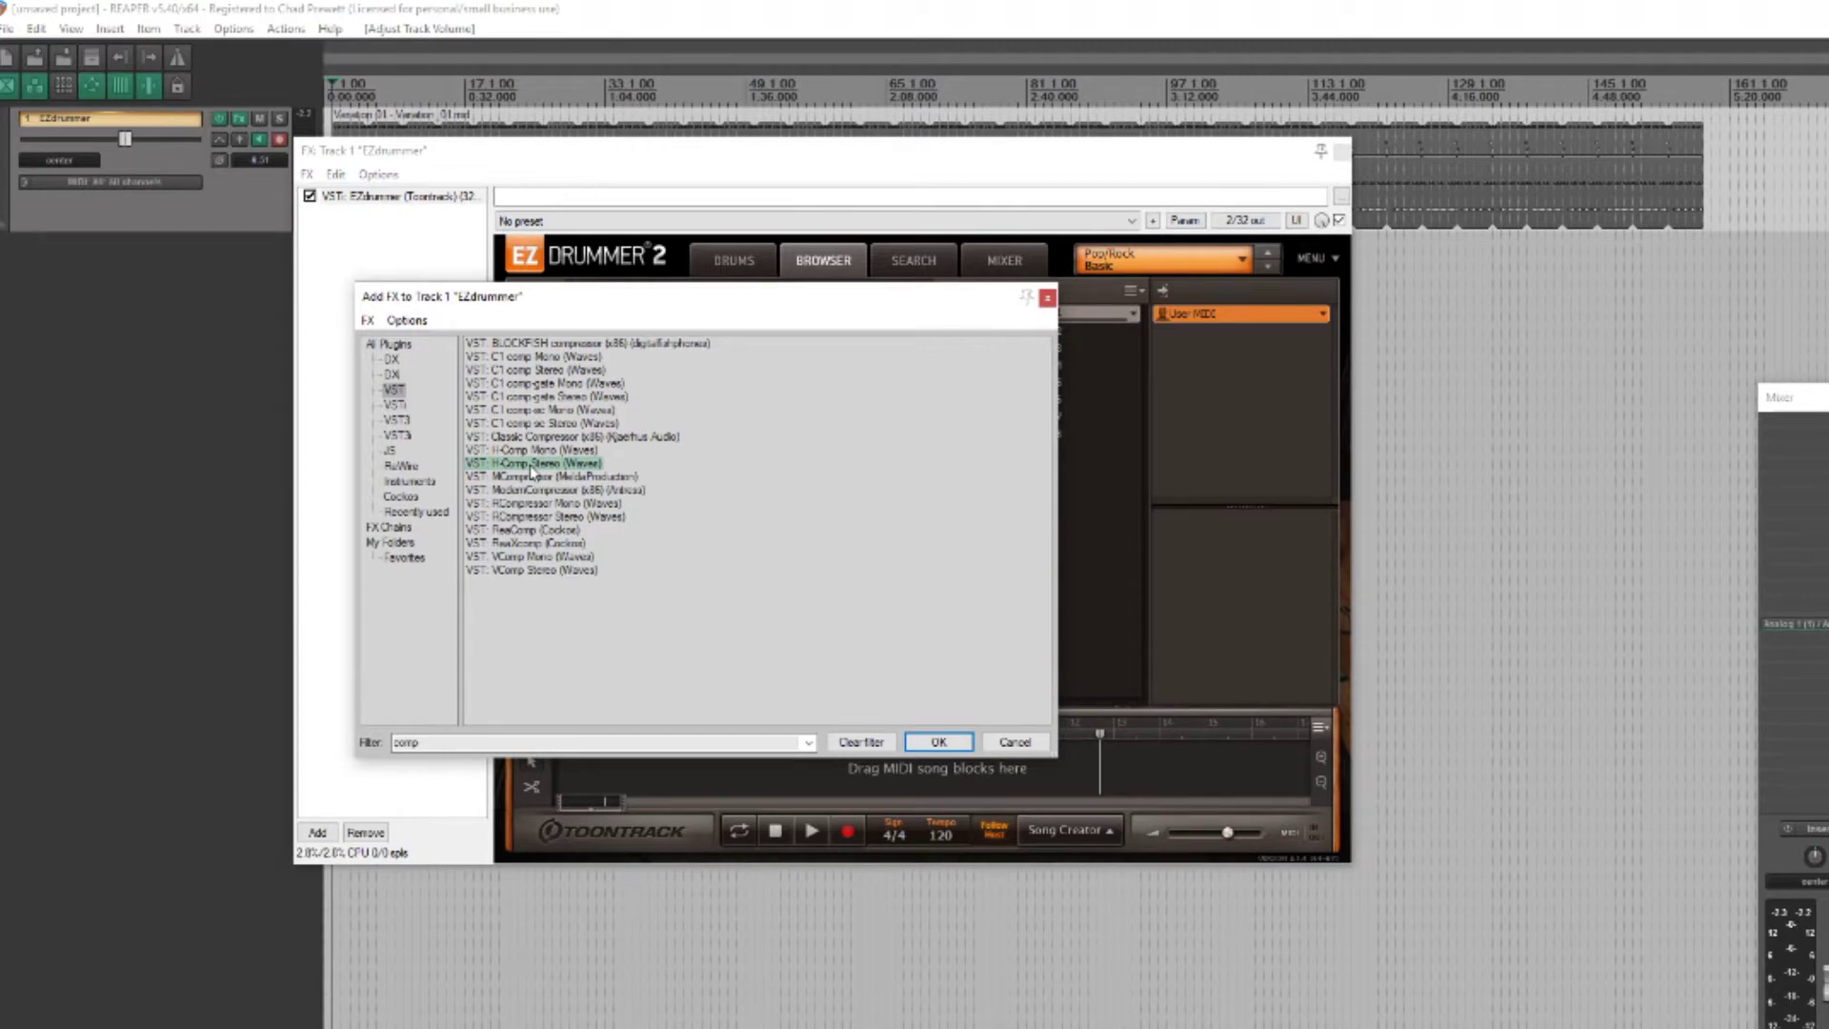
double_click(530, 464)
drag(675, 155, 705, 279)
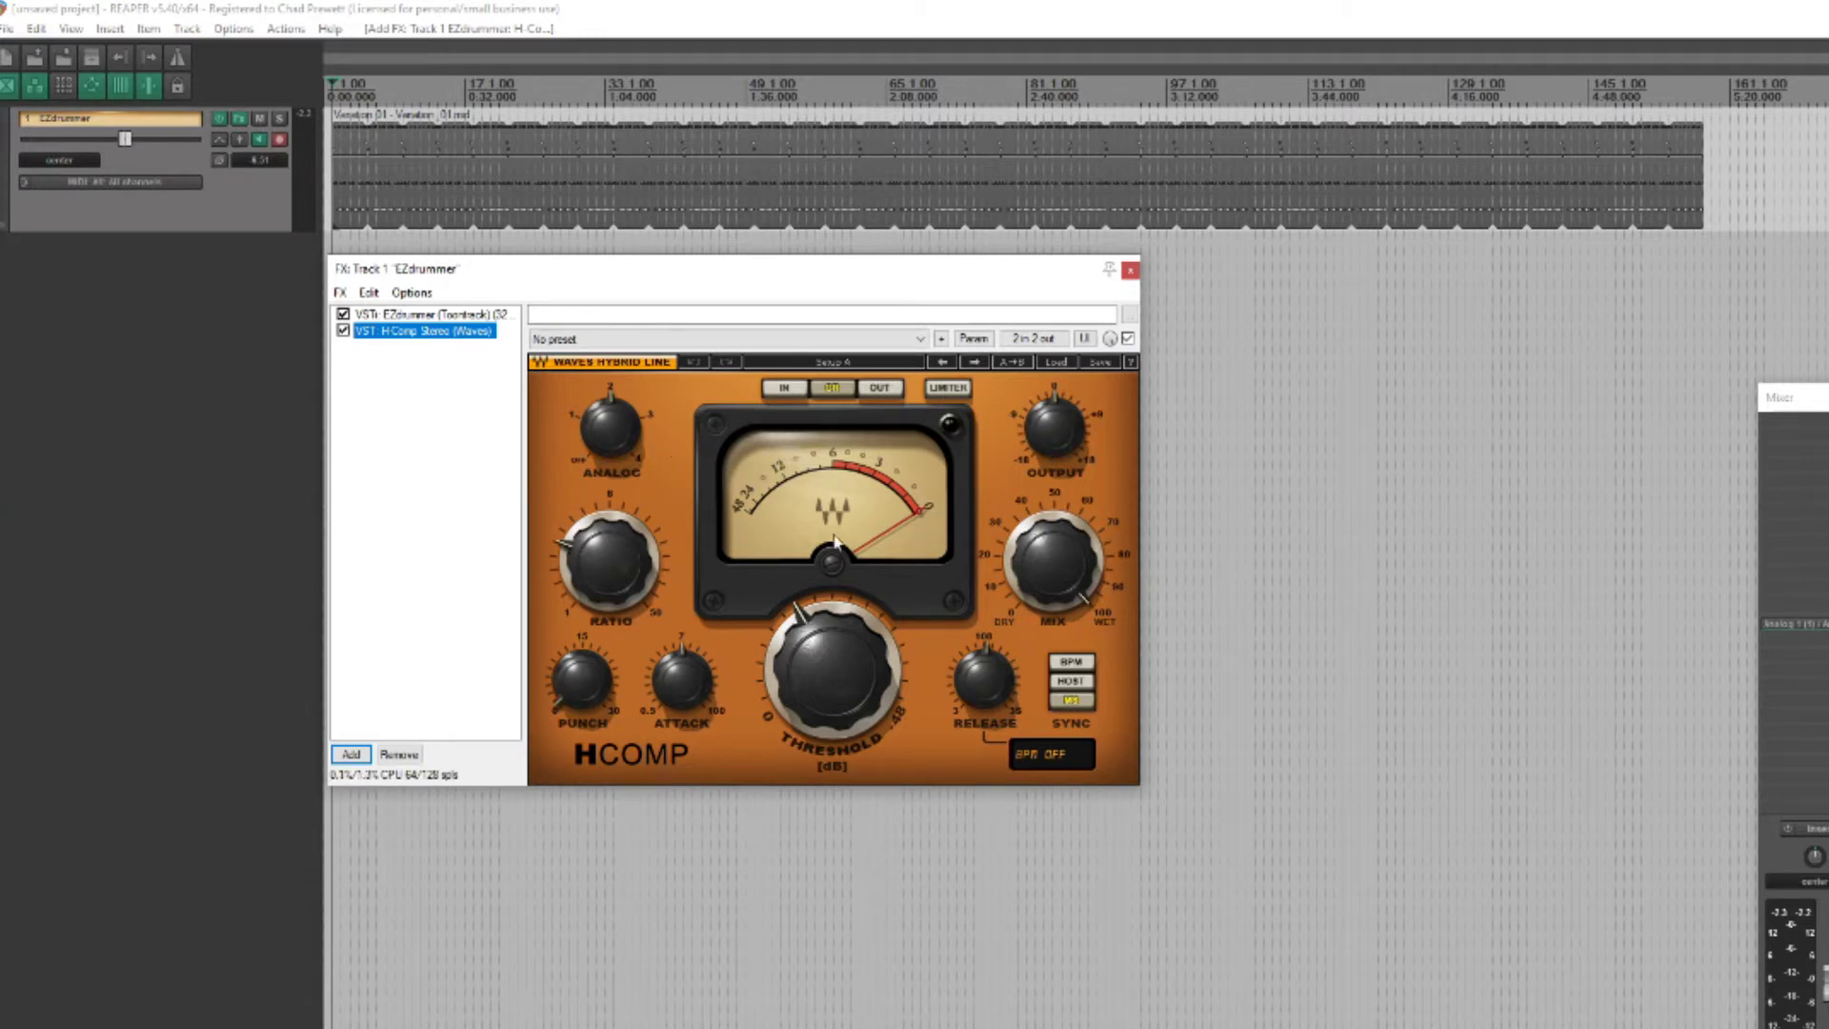
Raise the H-Comp threshold to about 0 dB and play the drum track from its start.
click(609, 429)
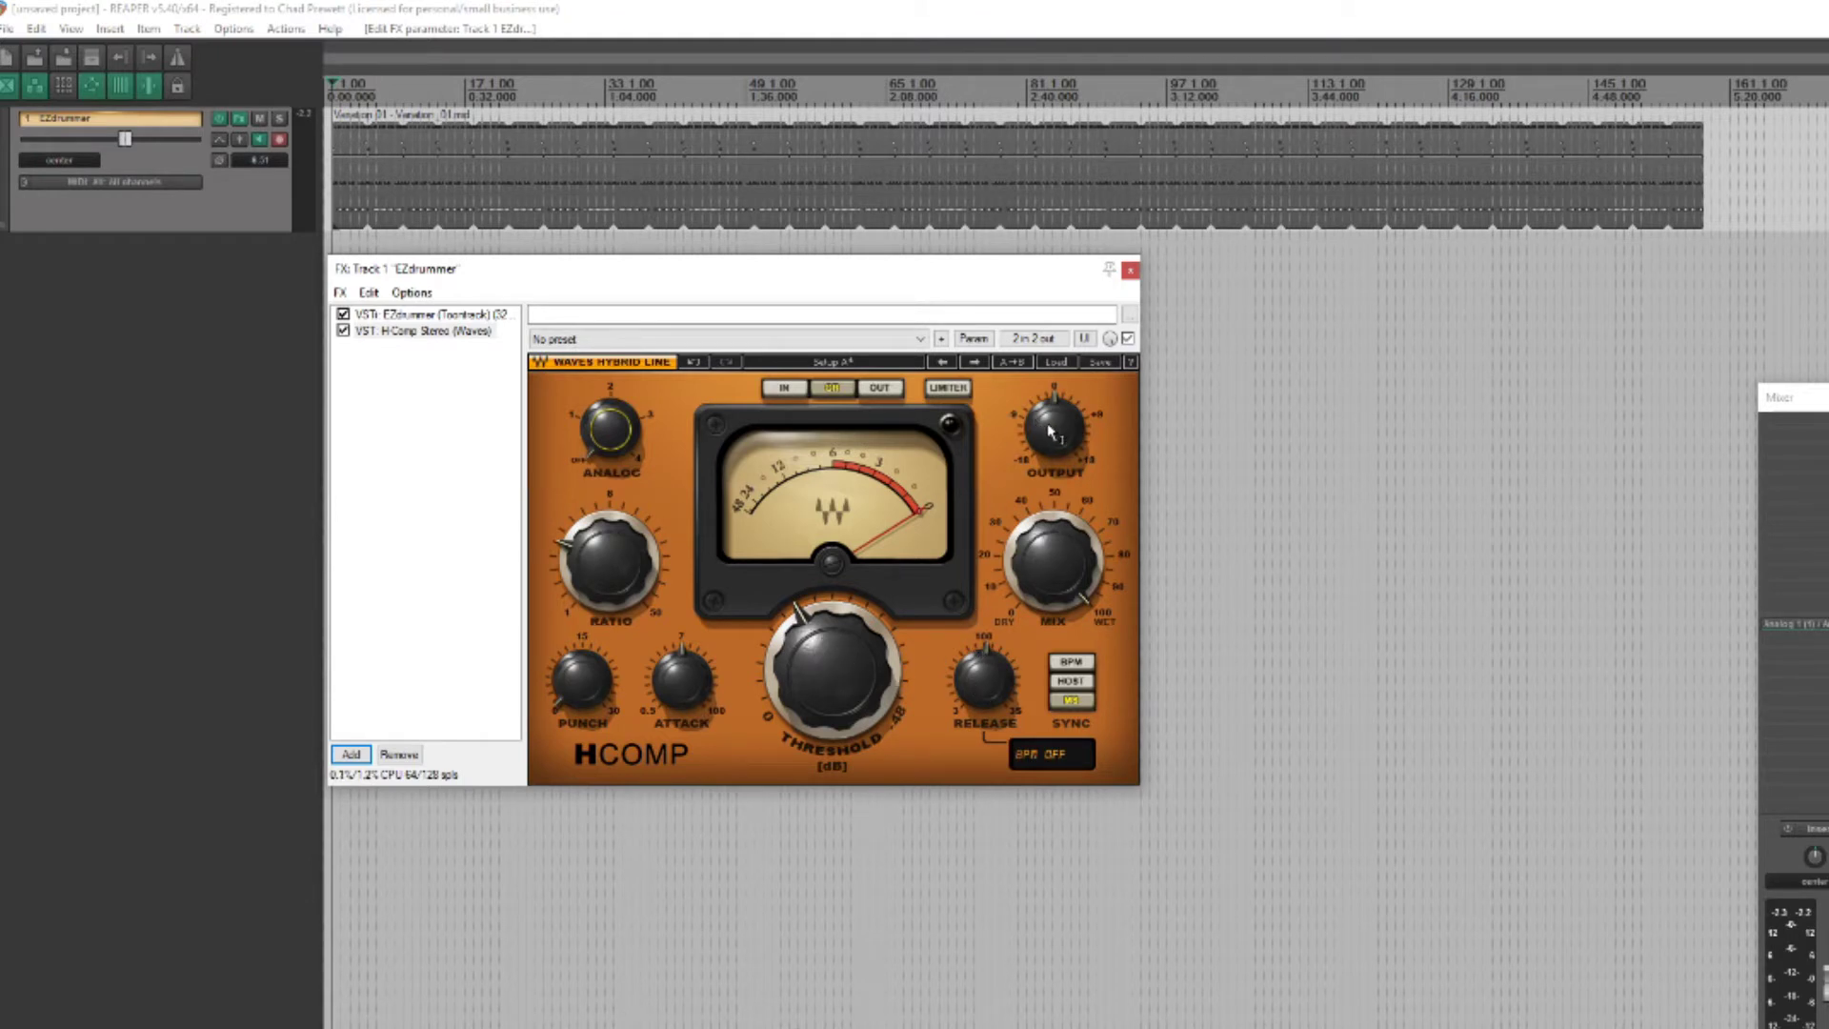
mouse_move(1064, 576)
mouse_move(584, 696)
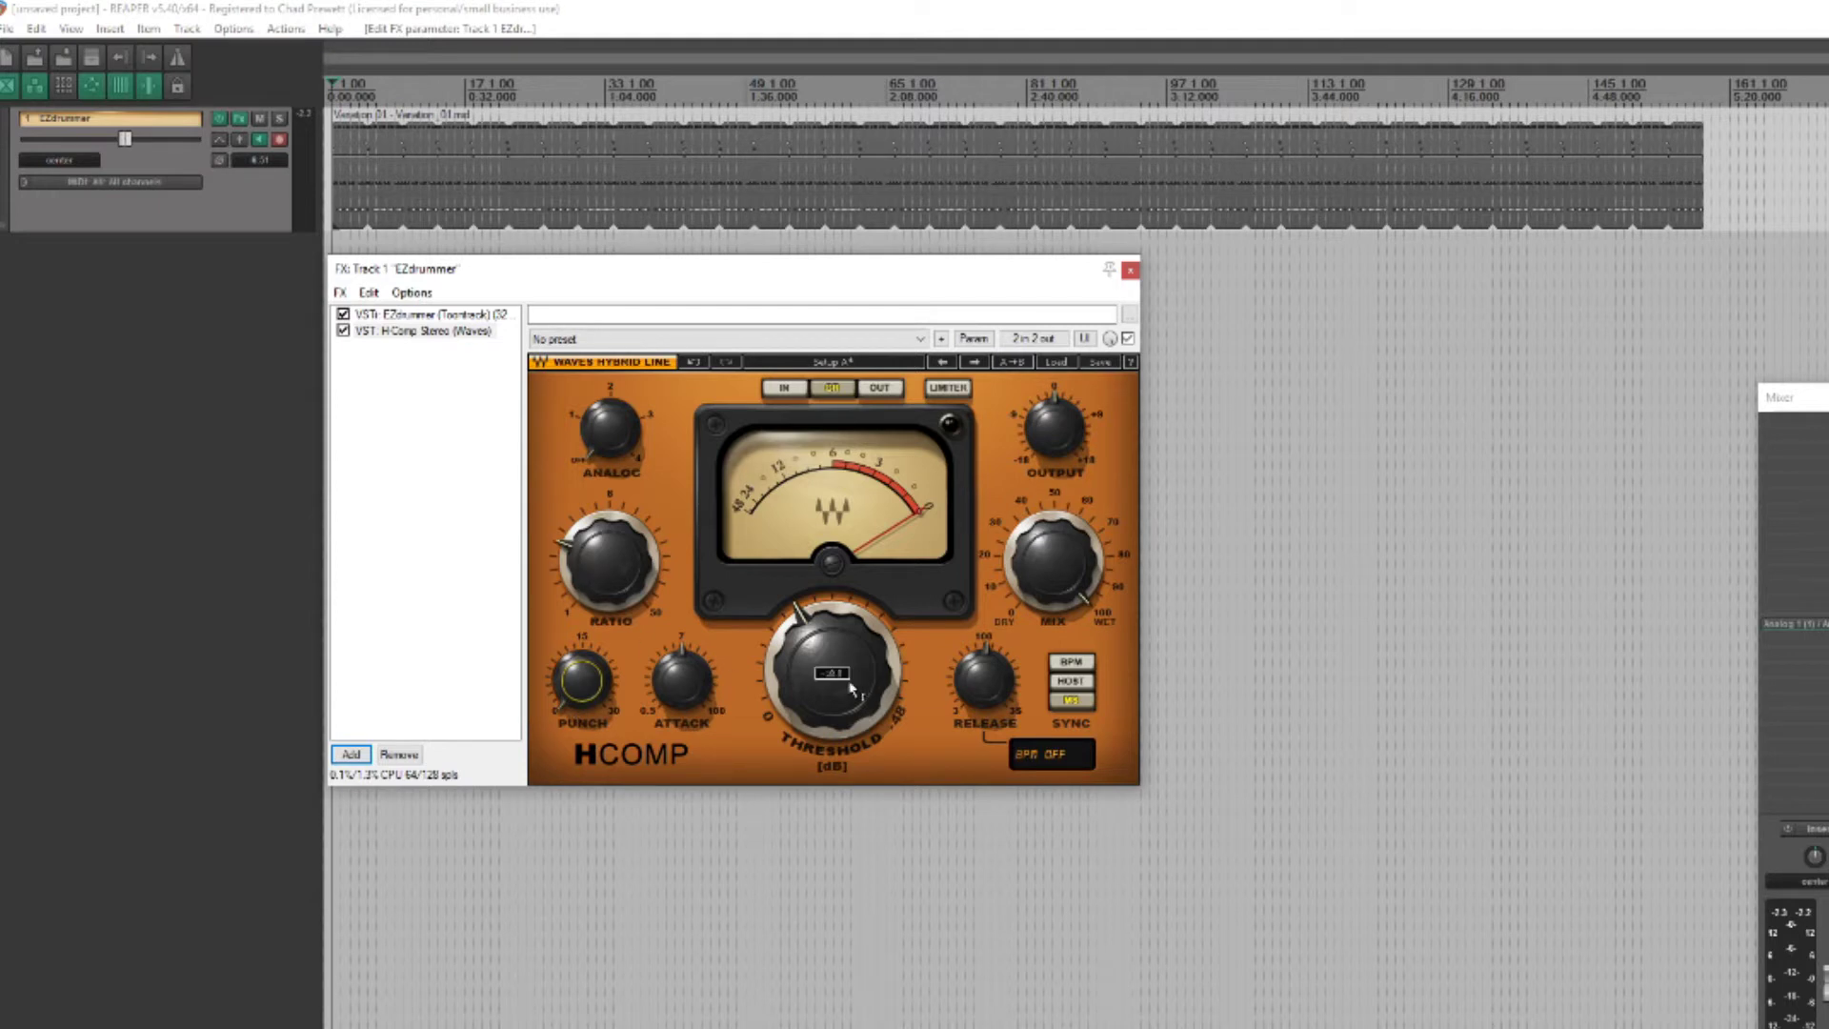
drag(825, 684, 825, 738)
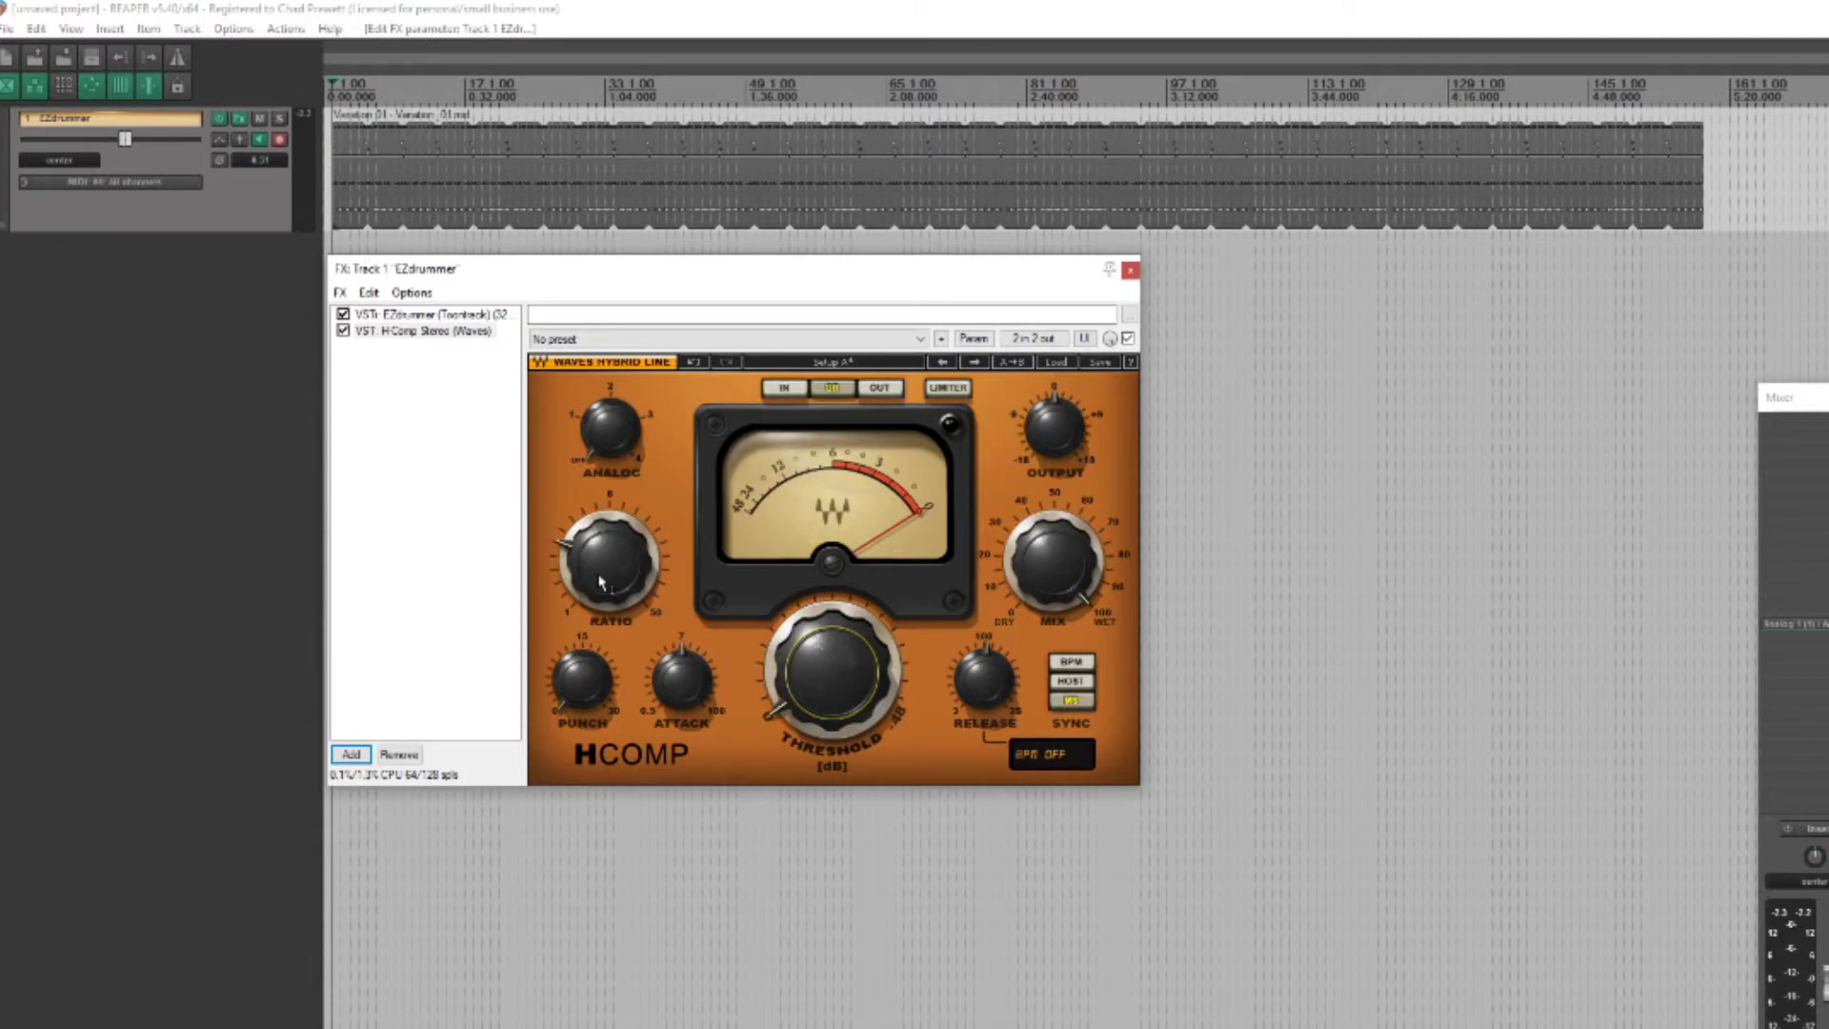
mouse_move(606, 585)
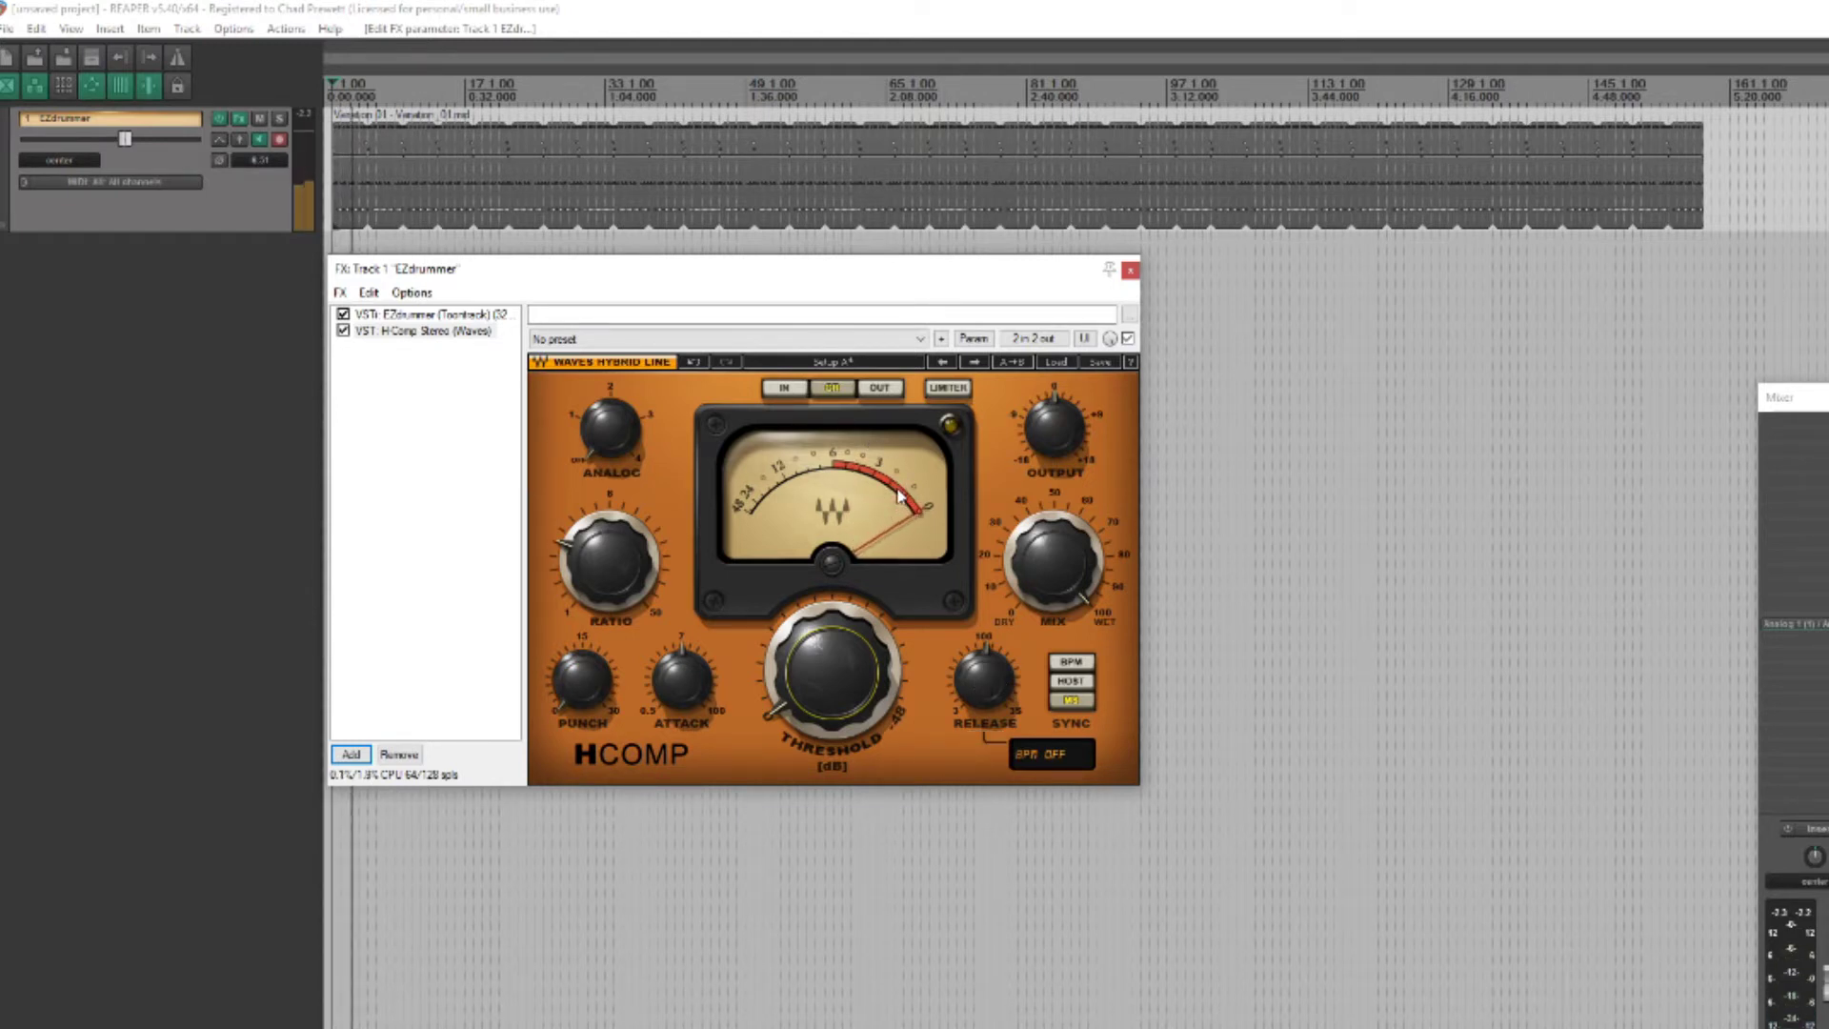
Lower the H-Comp threshold gradually to about -27 dB while the drum track plays.
click(832, 387)
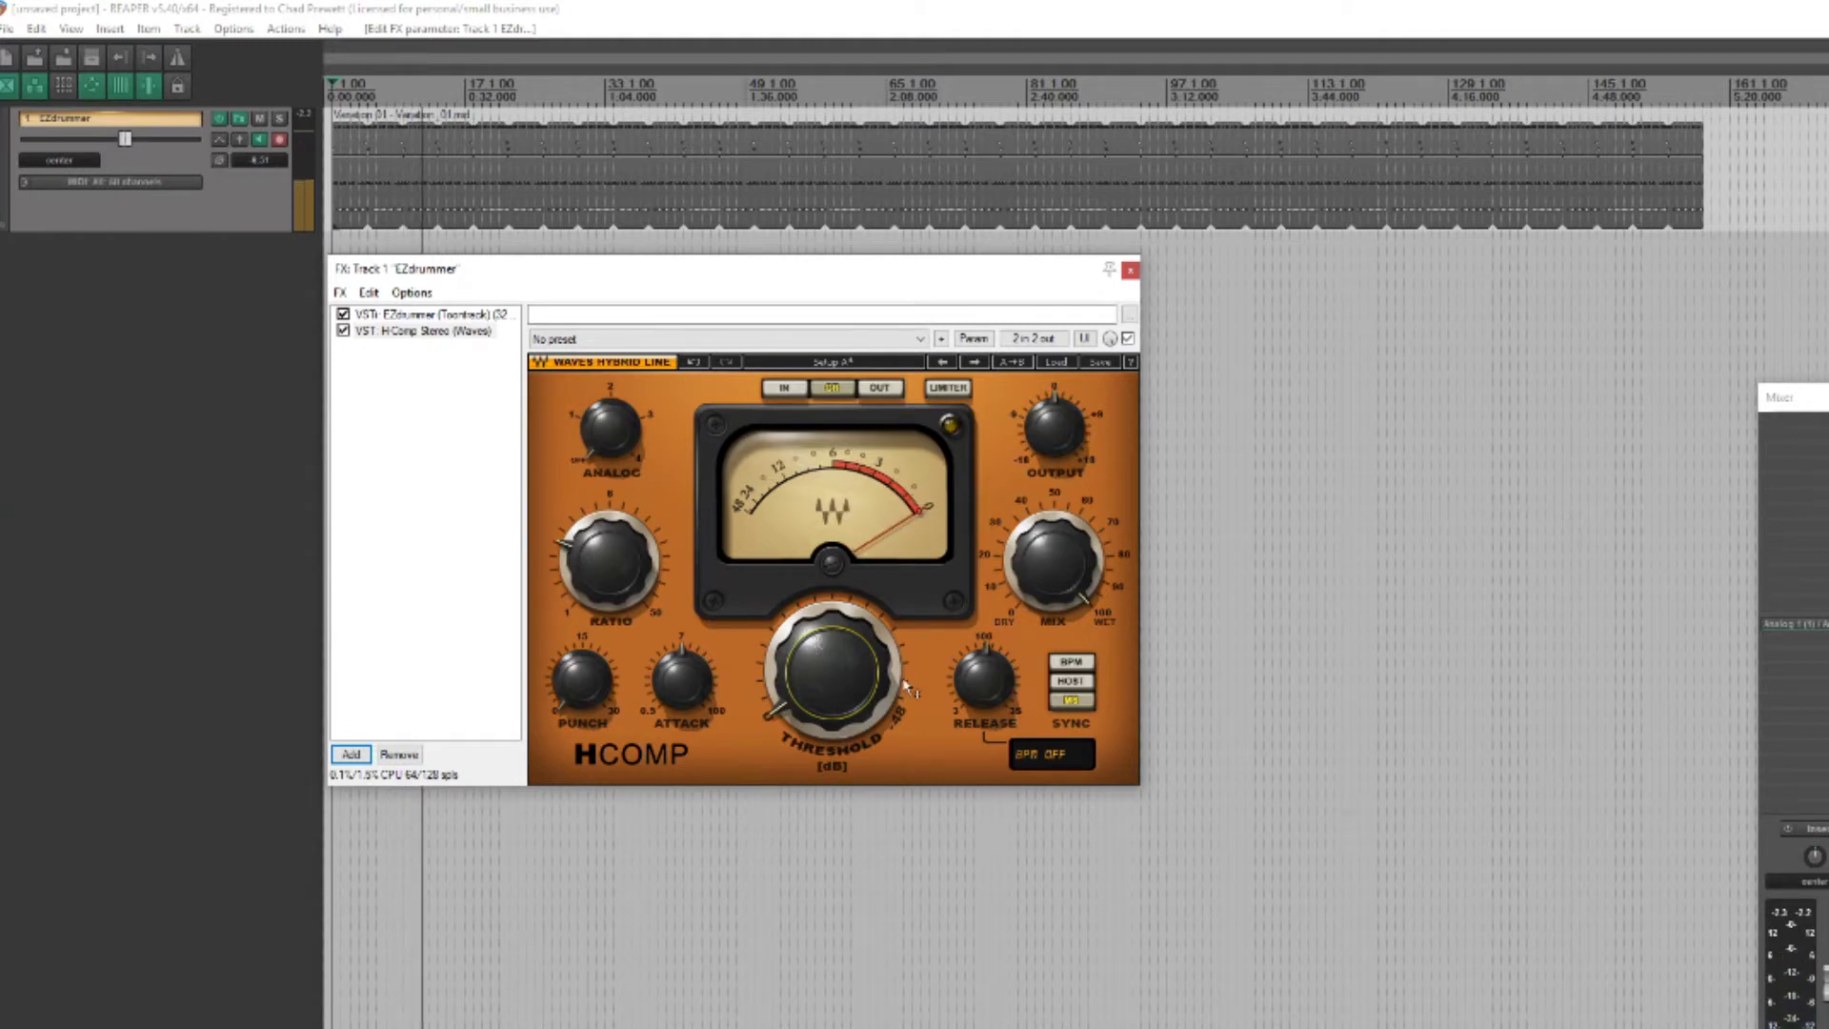
mouse_move(825, 696)
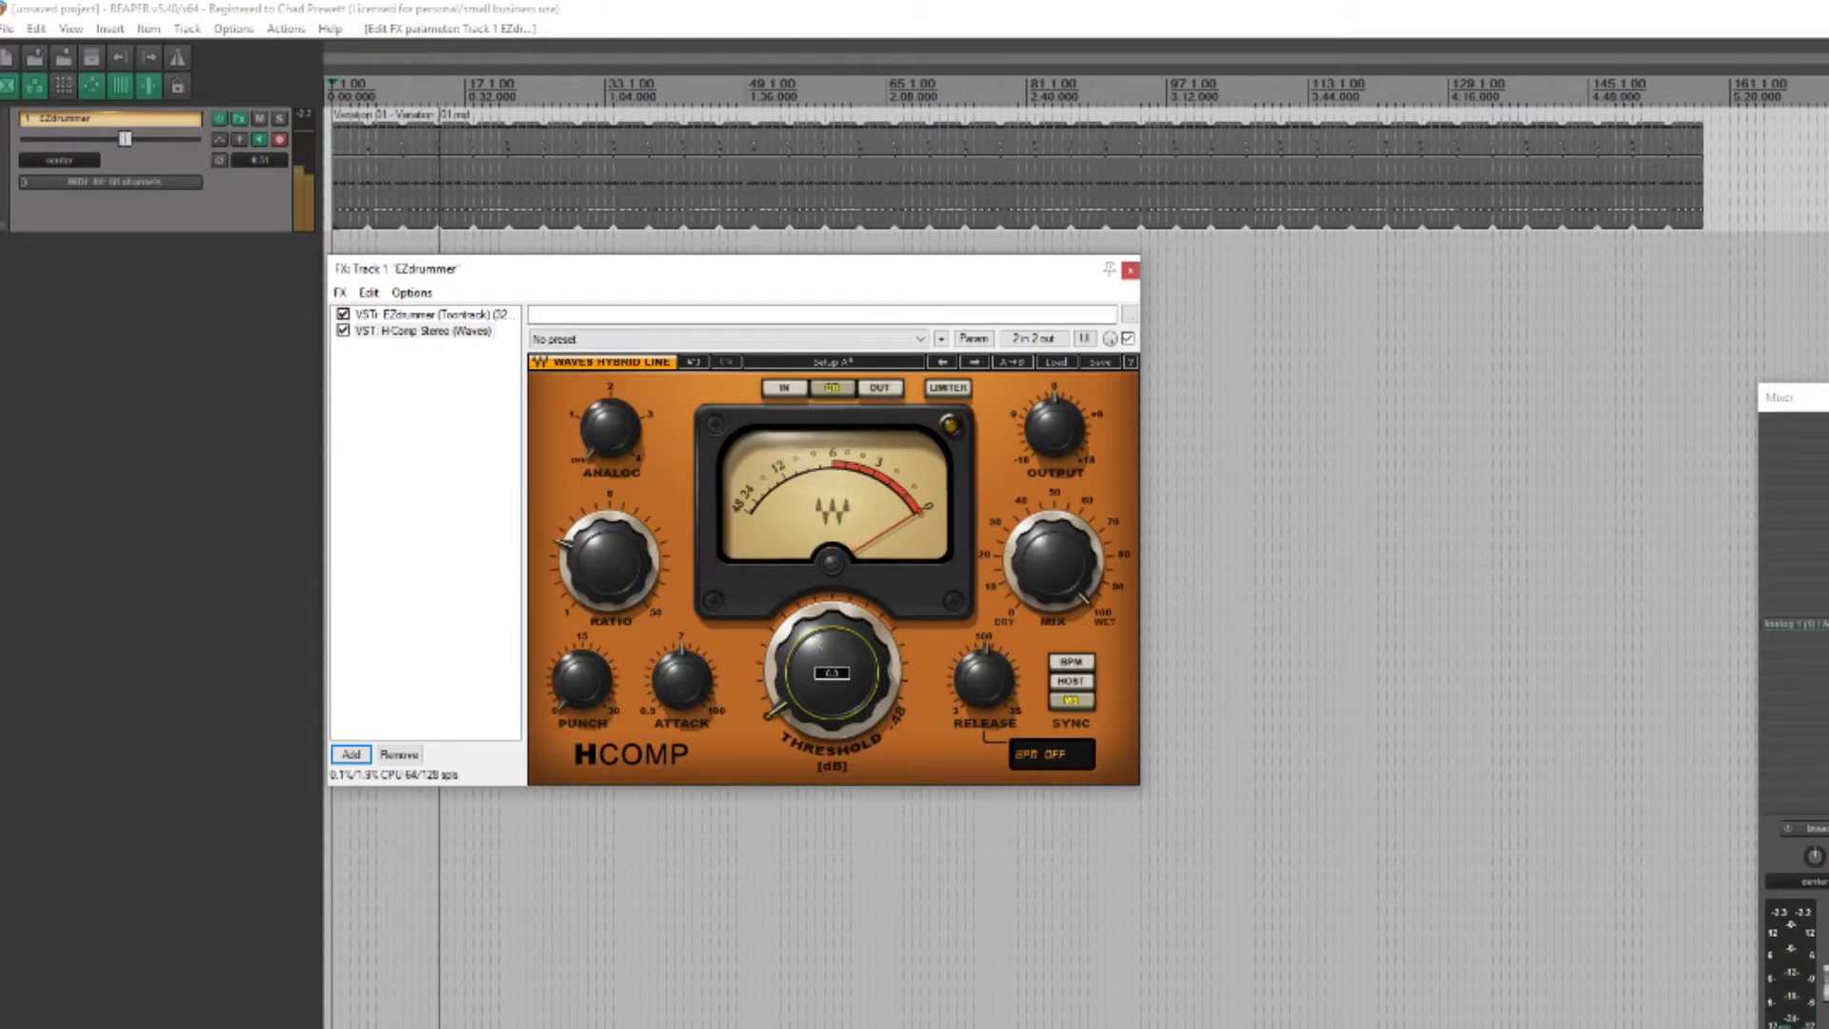
drag(830, 709, 830, 779)
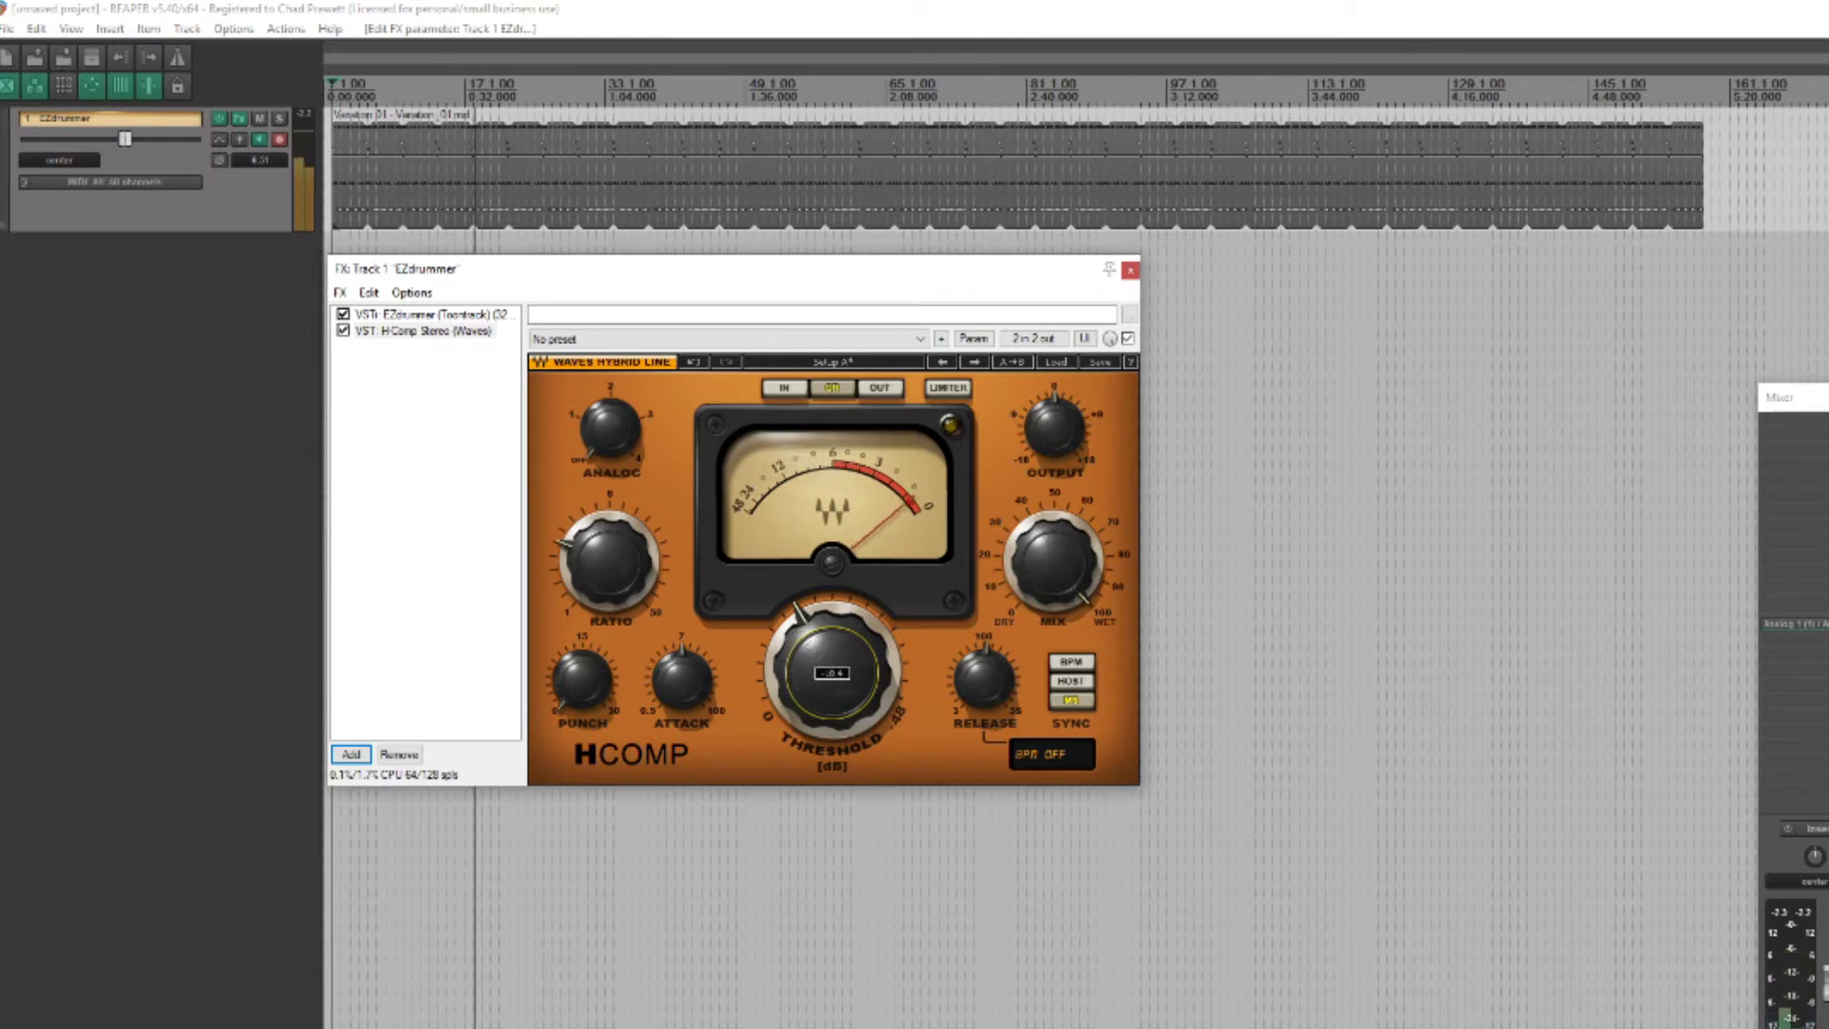
drag(831, 779, 831, 809)
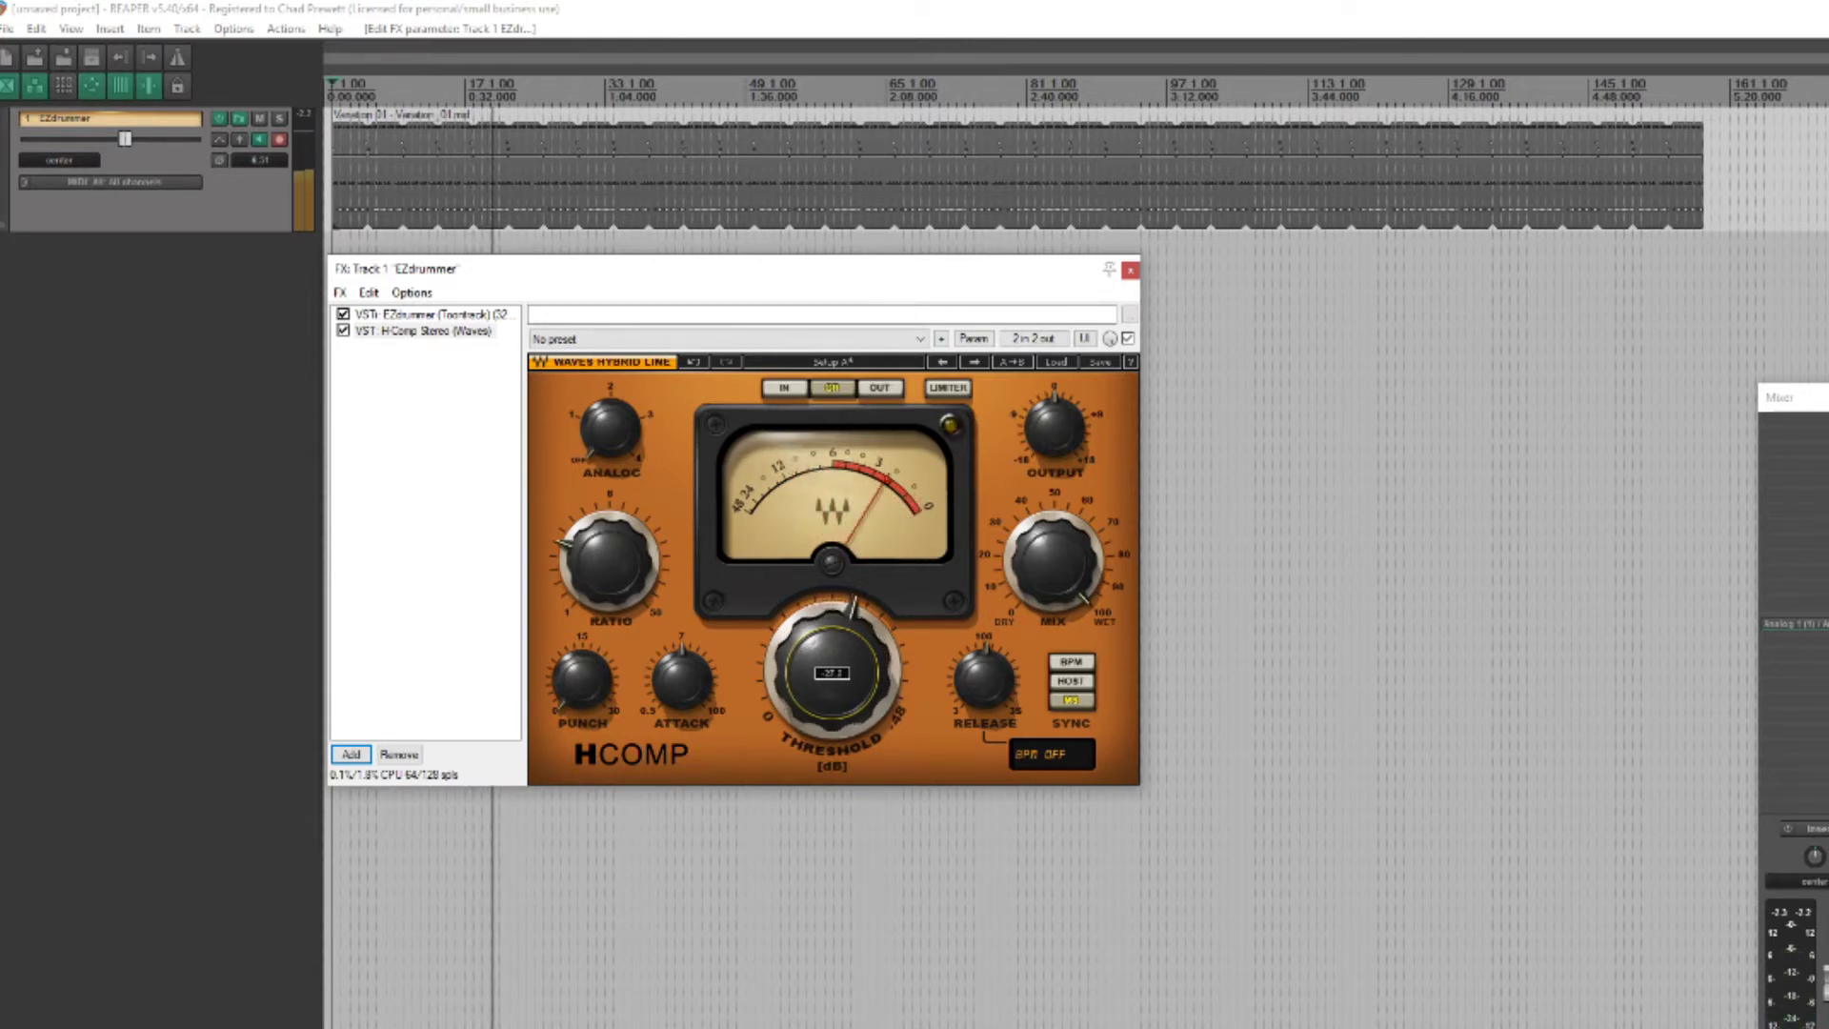
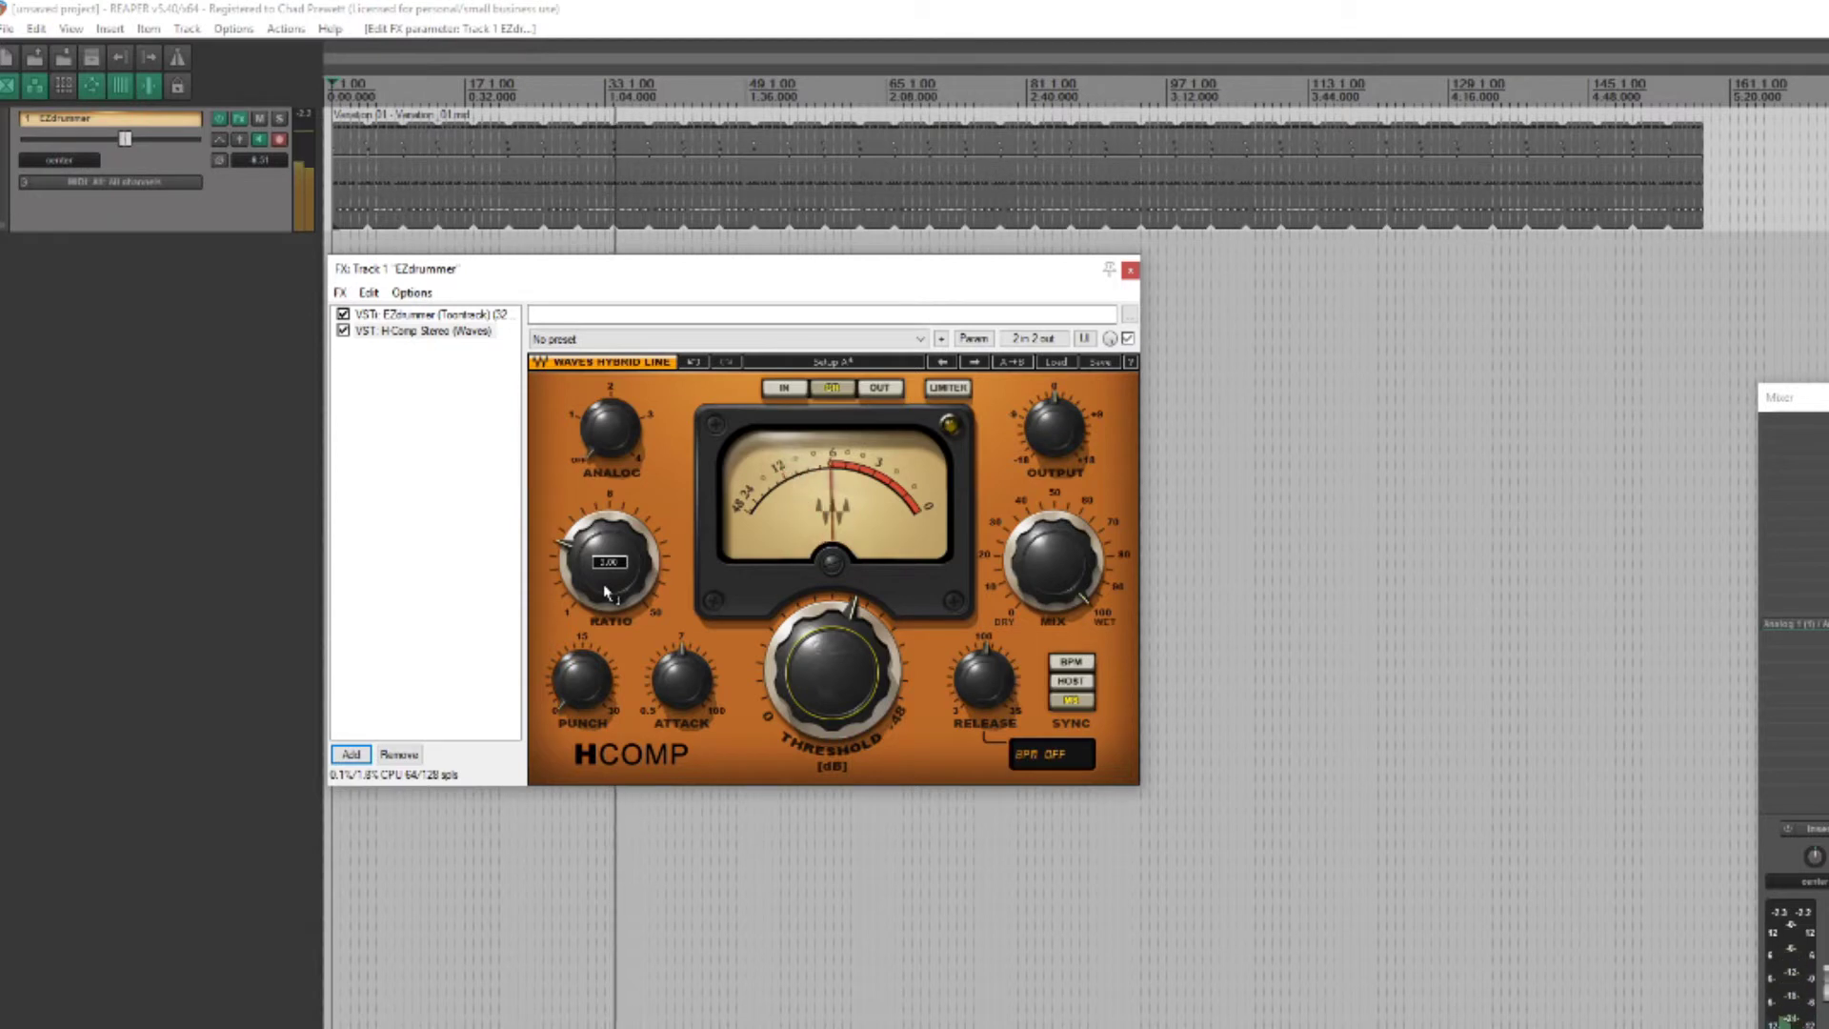
Set the H-Comp ratio to about 8 and the threshold to about -26 dB, and play the drums from the start.
drag(607, 590, 606, 528)
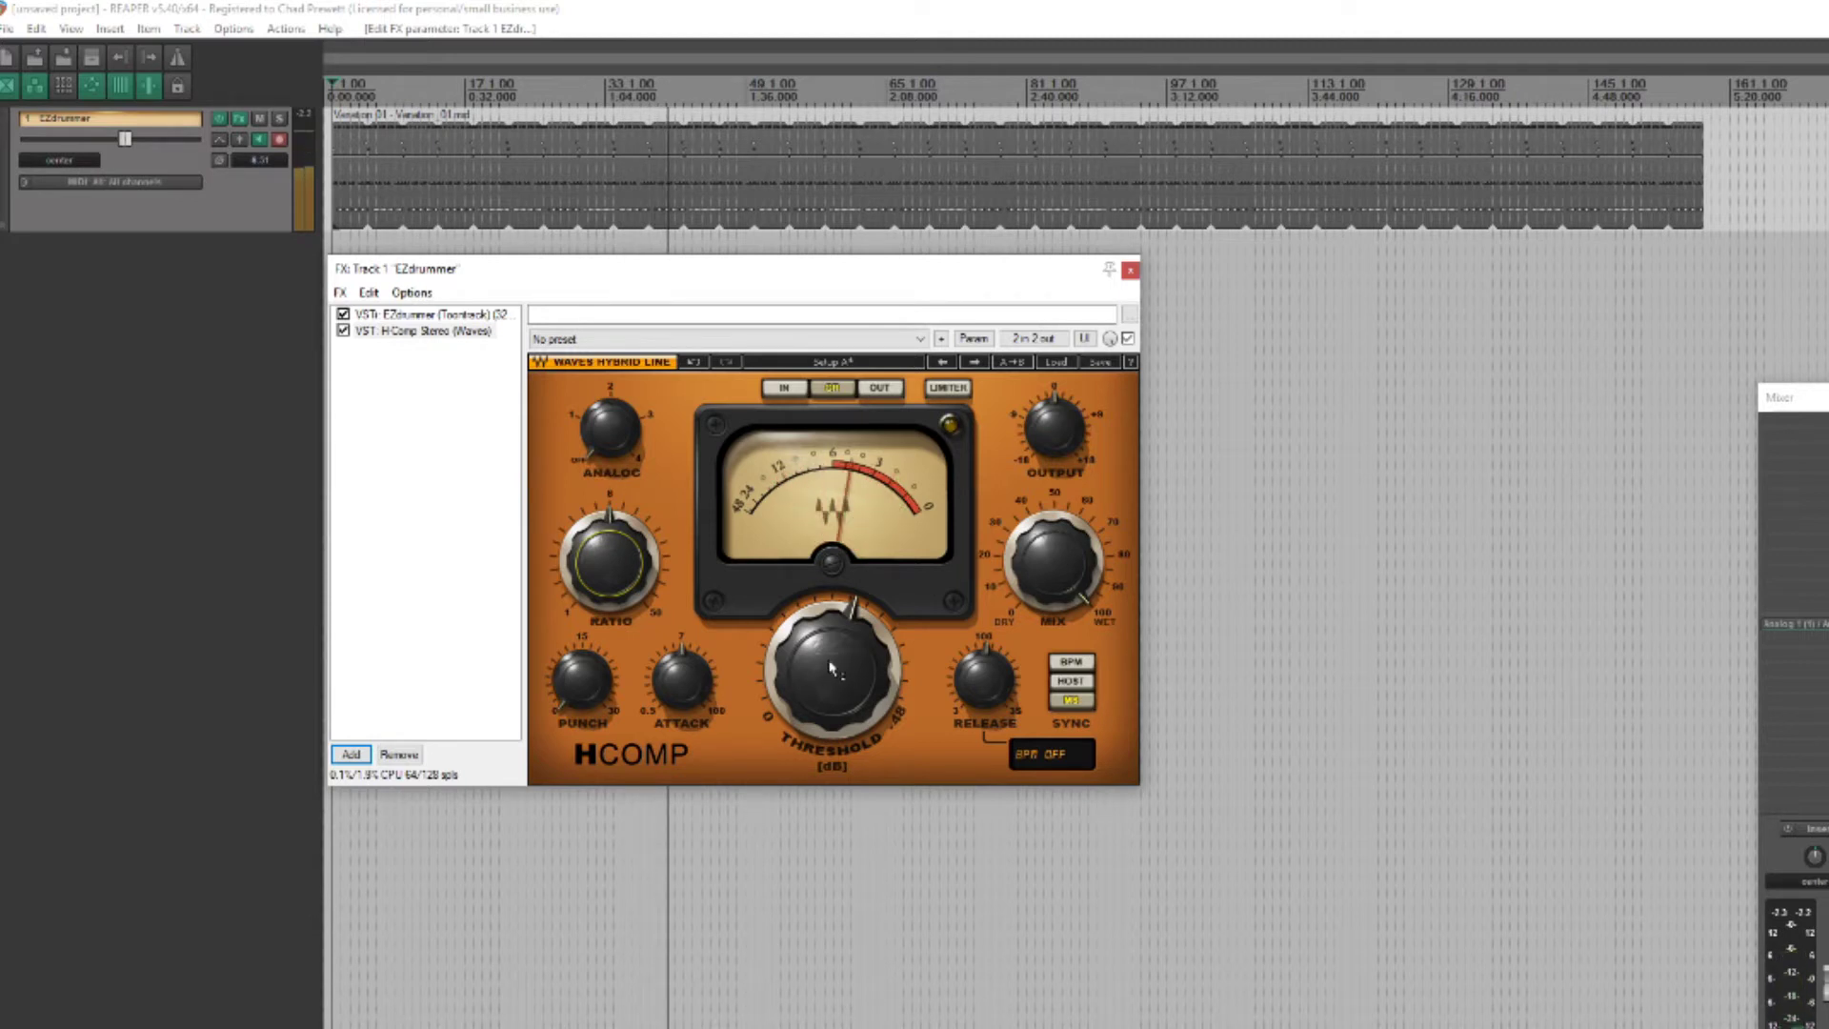
drag(830, 667, 829, 739)
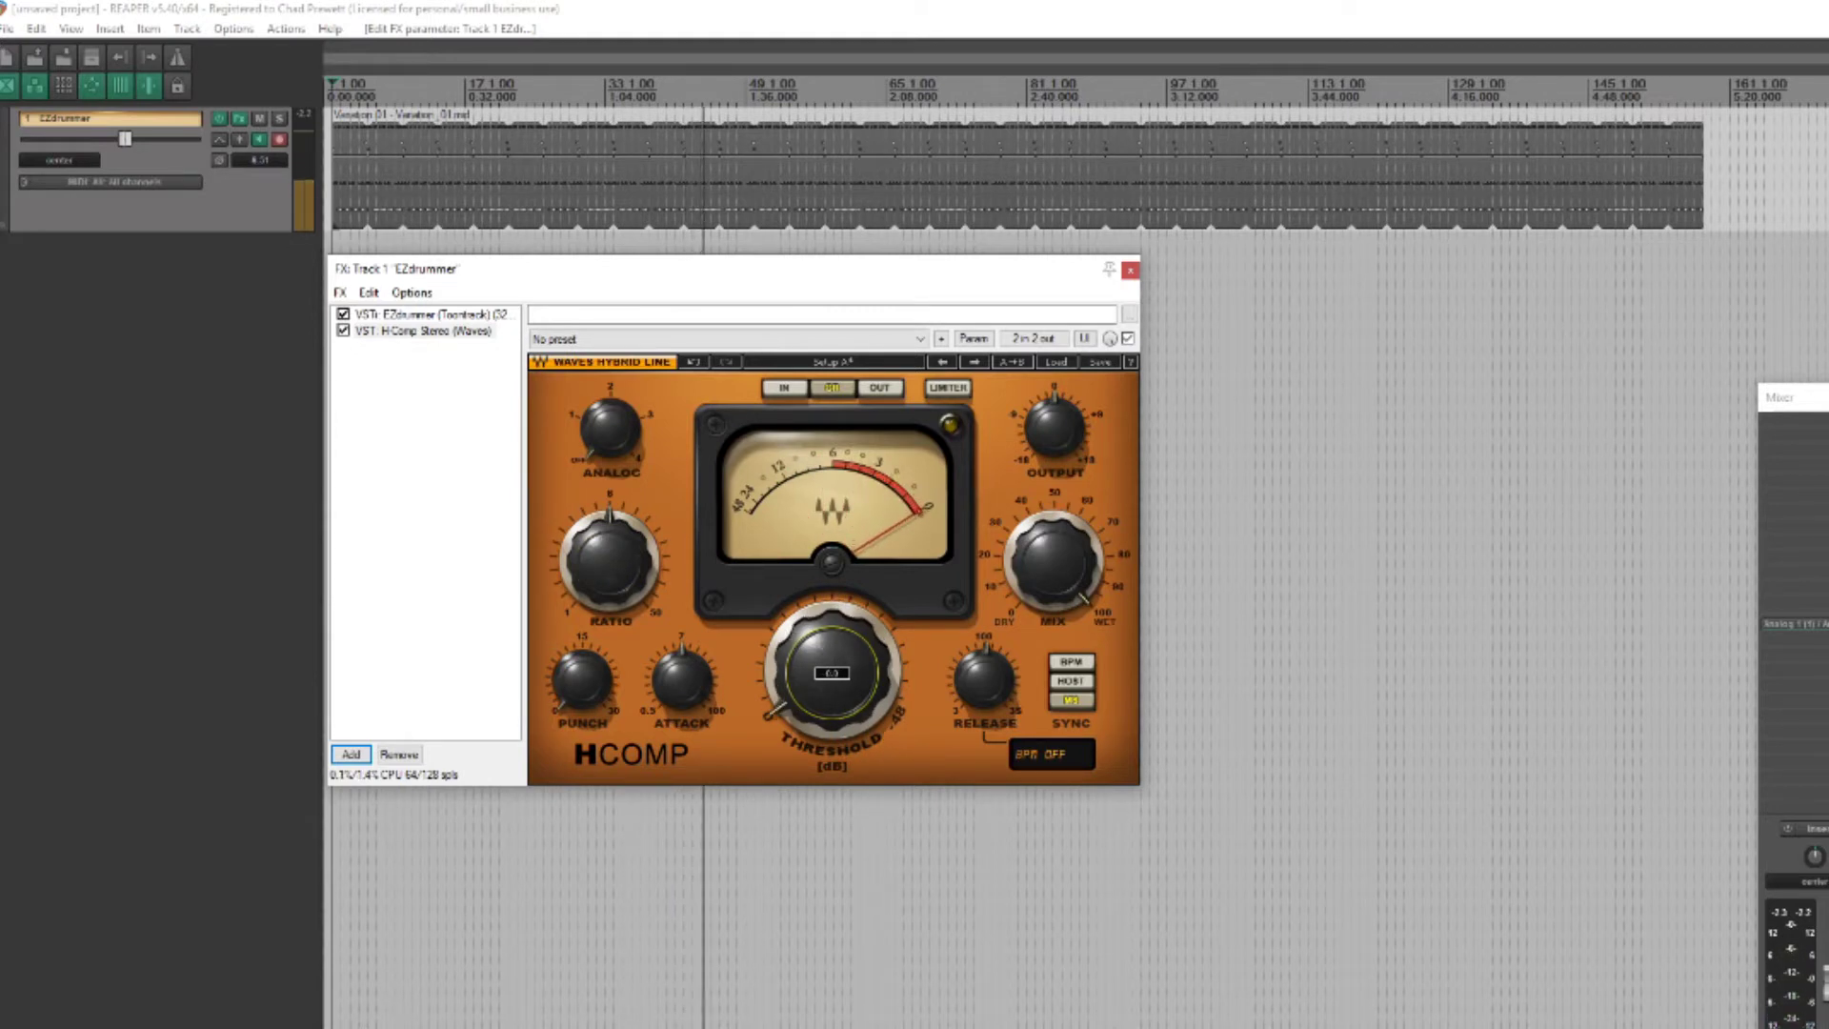
drag(829, 671, 808, 585)
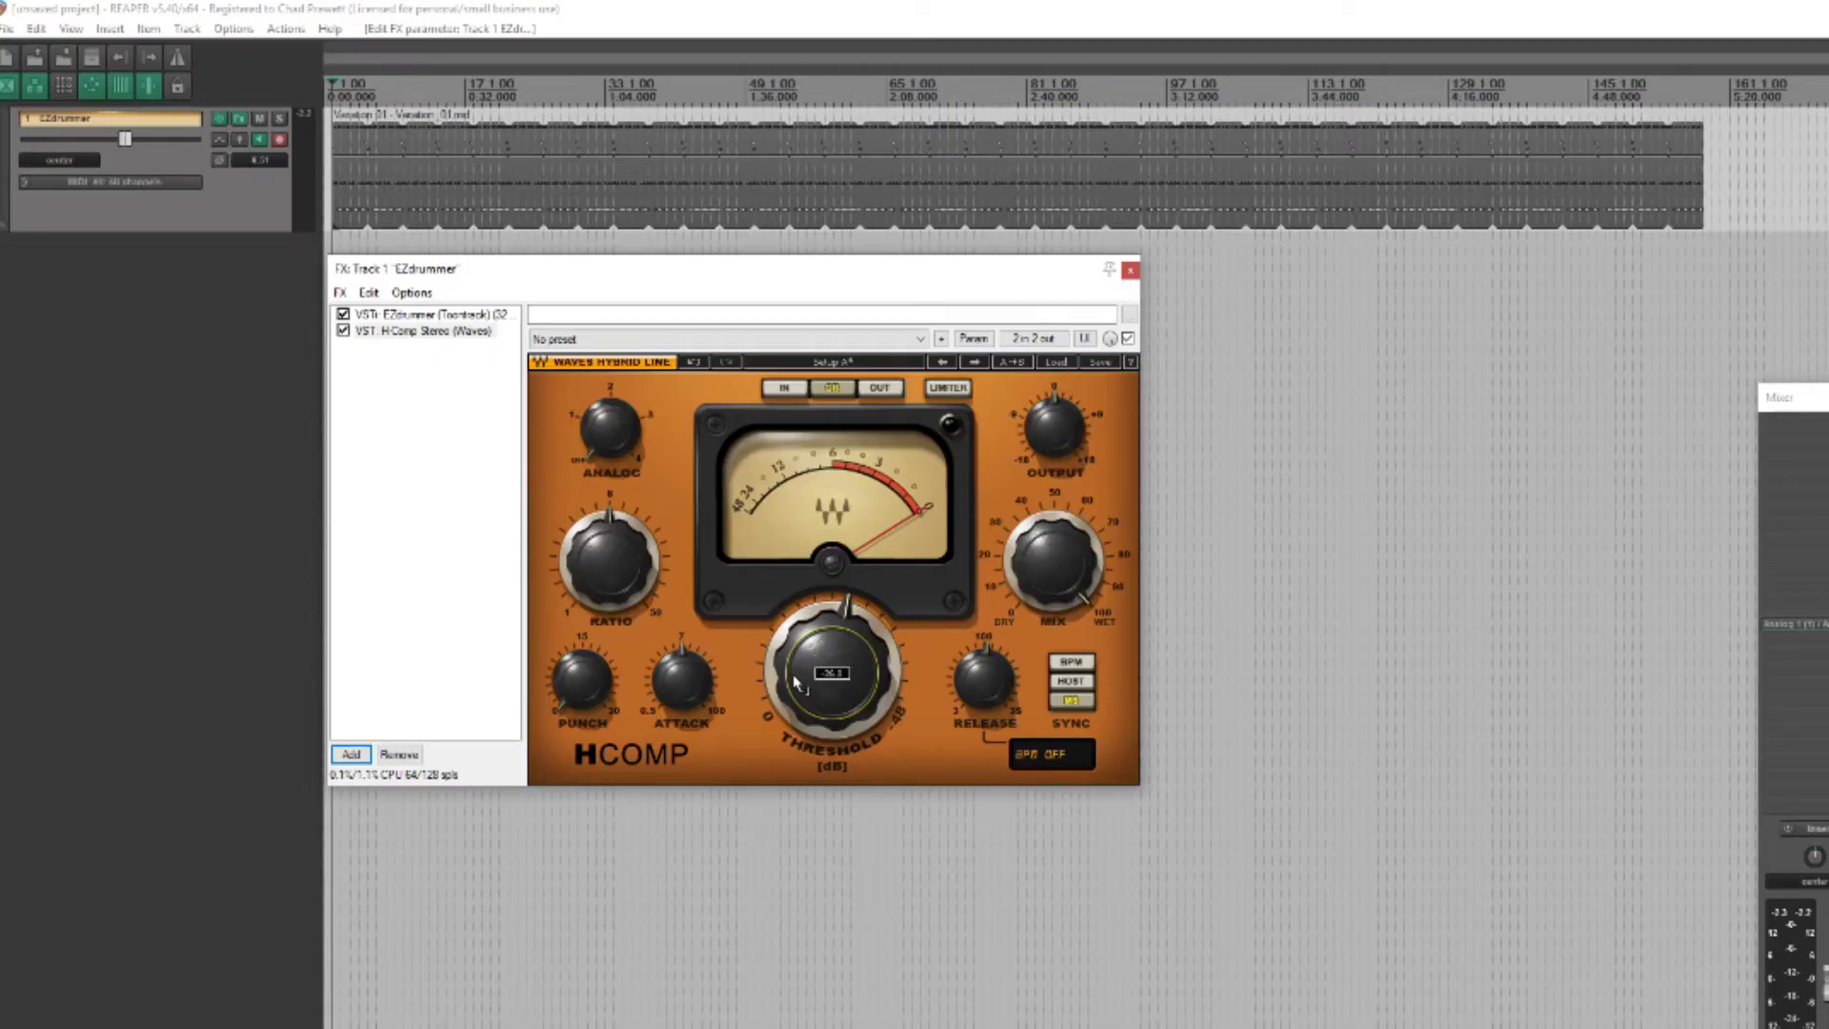
key(space)
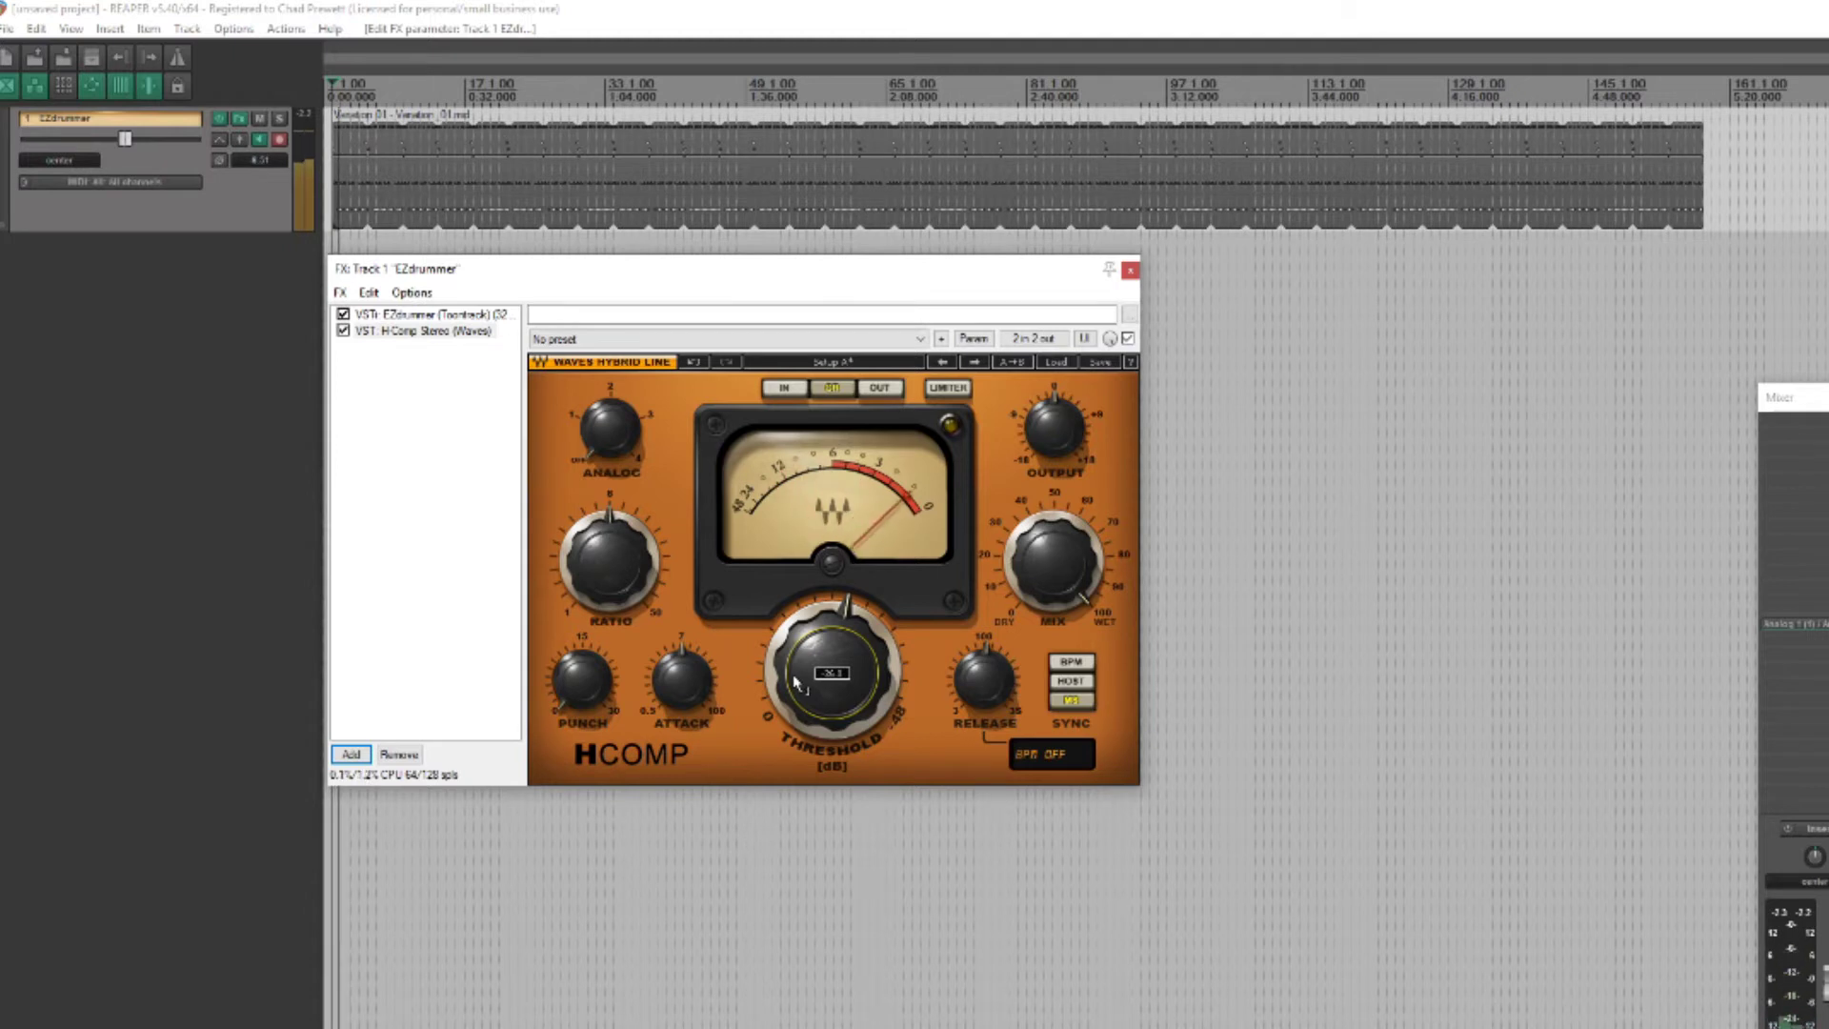
Shorten the H-Comp attack to near its fastest setting while the drum track plays.
mouse_move(682, 681)
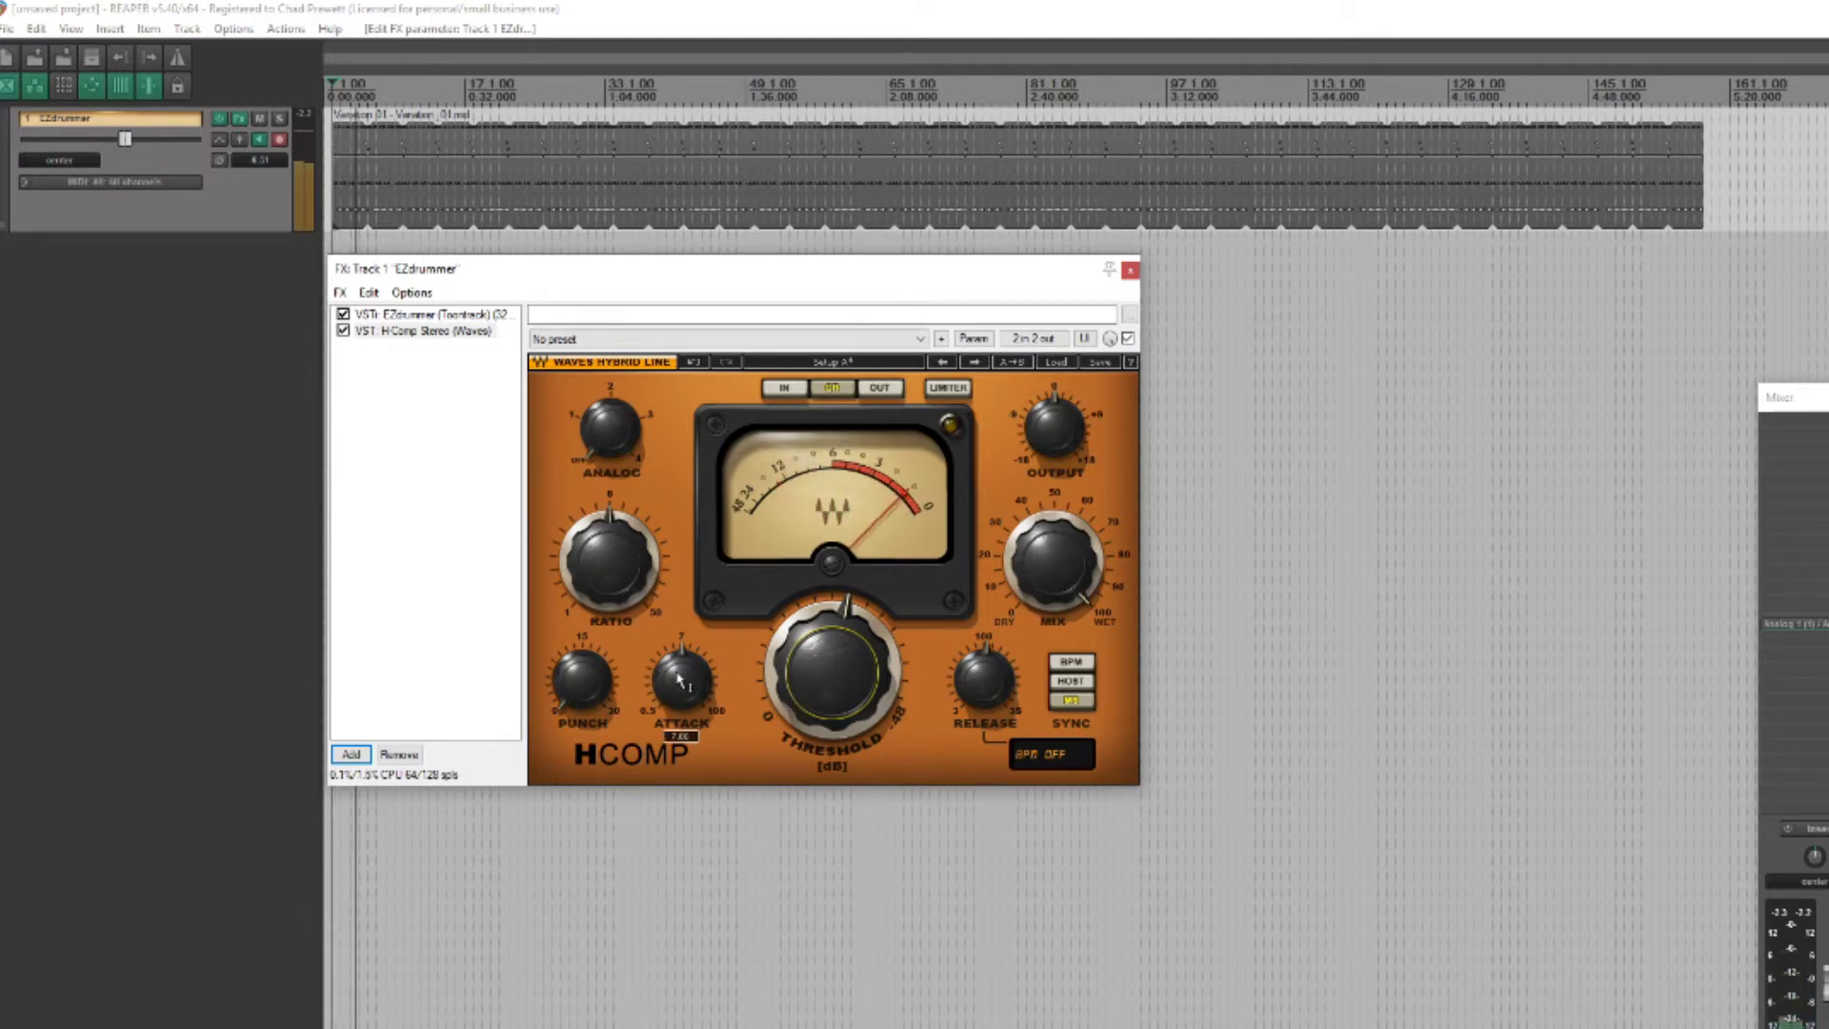
drag(682, 681, 682, 701)
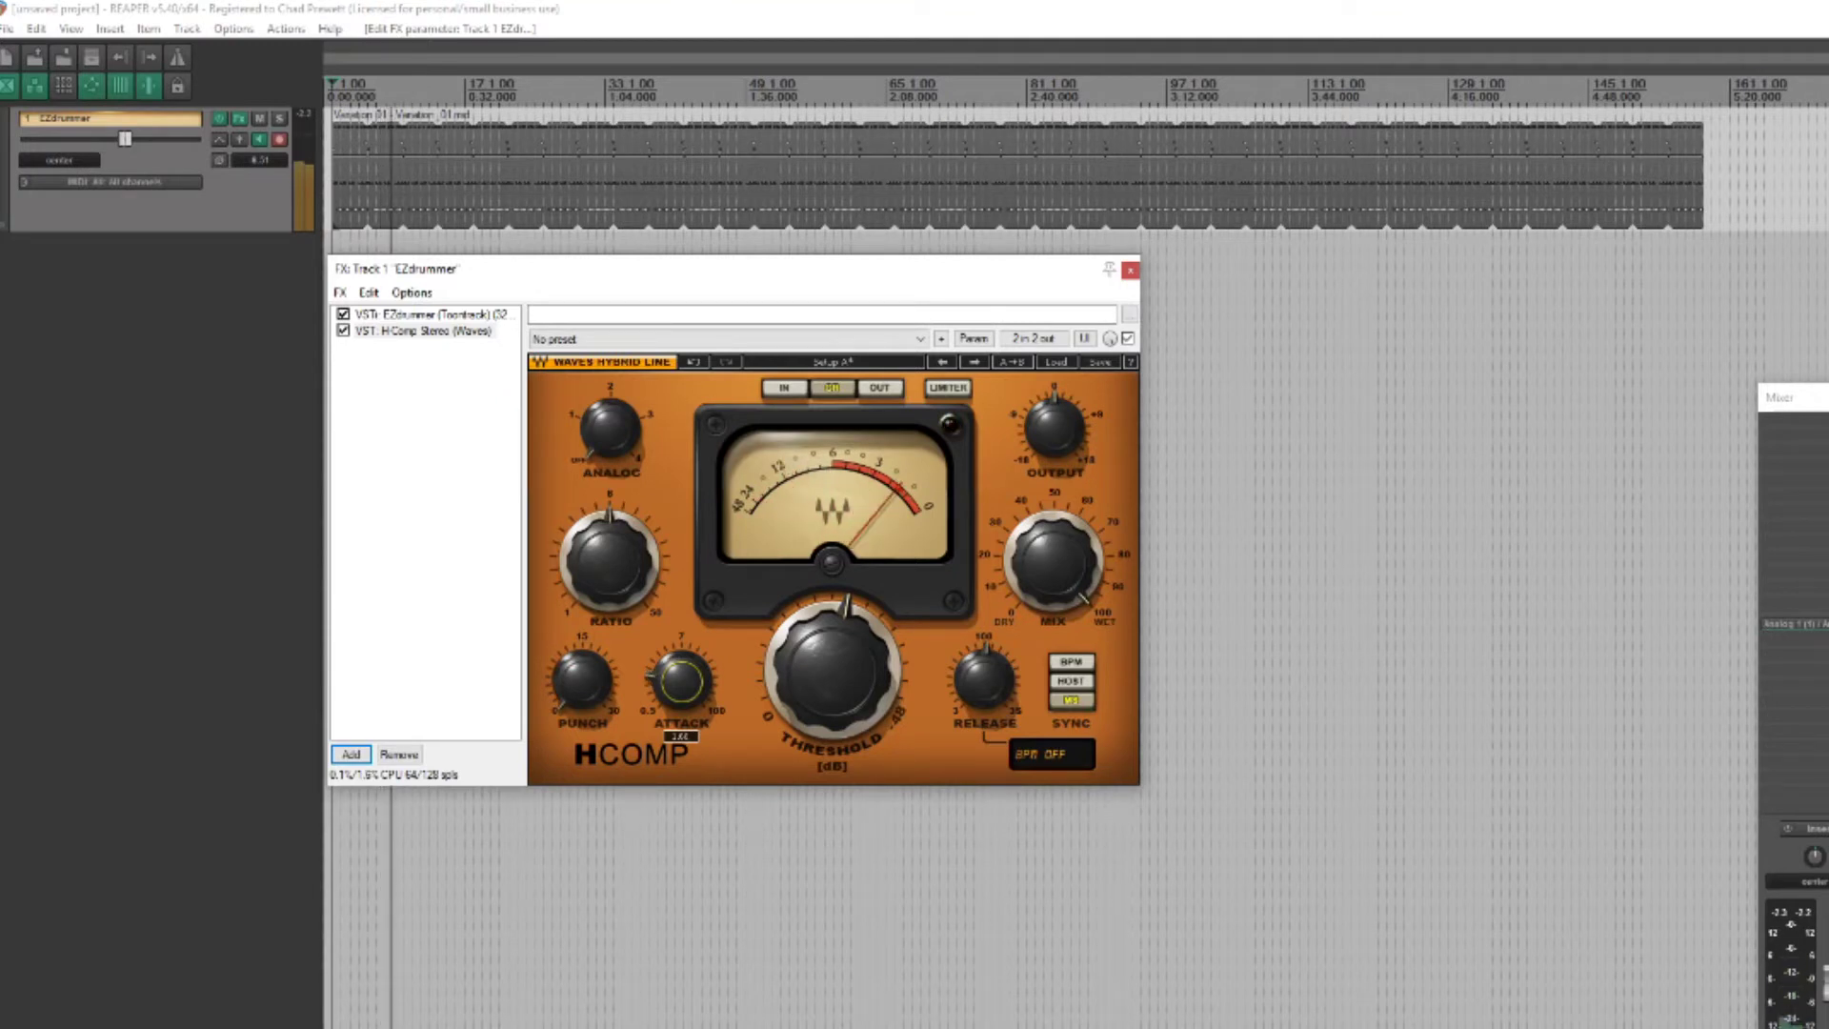
drag(682, 701, 682, 697)
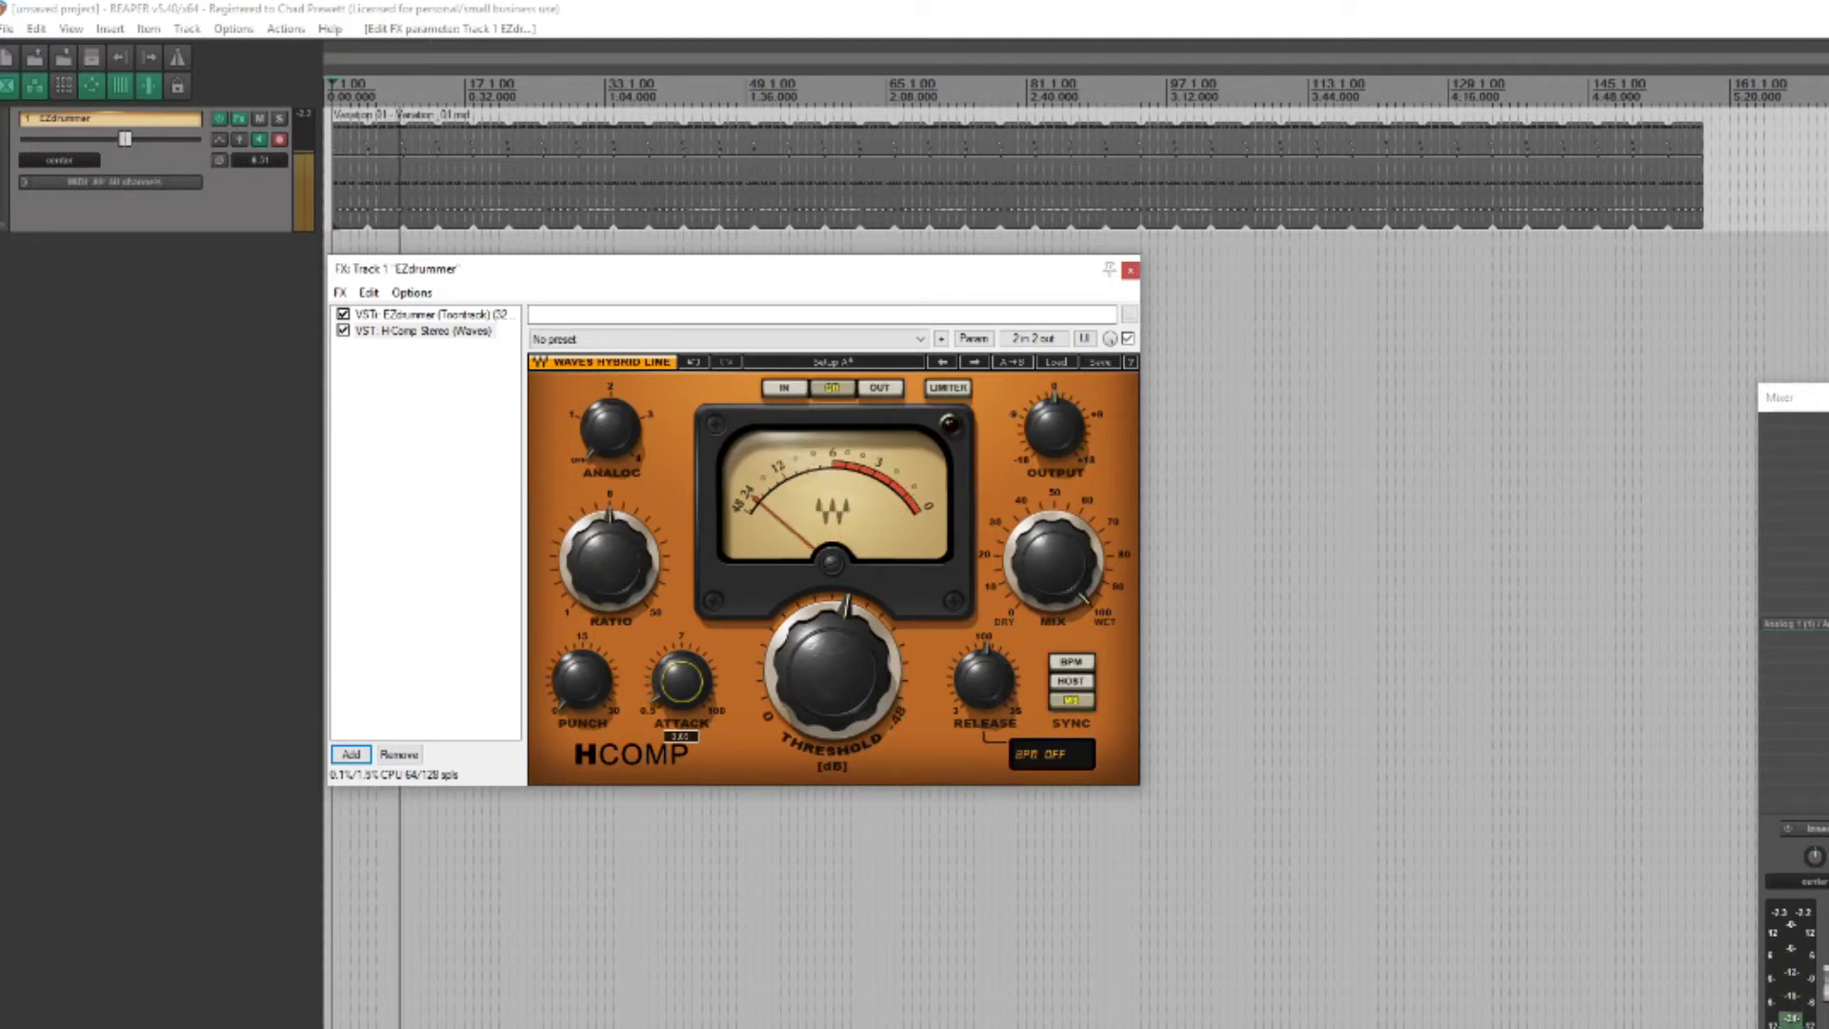
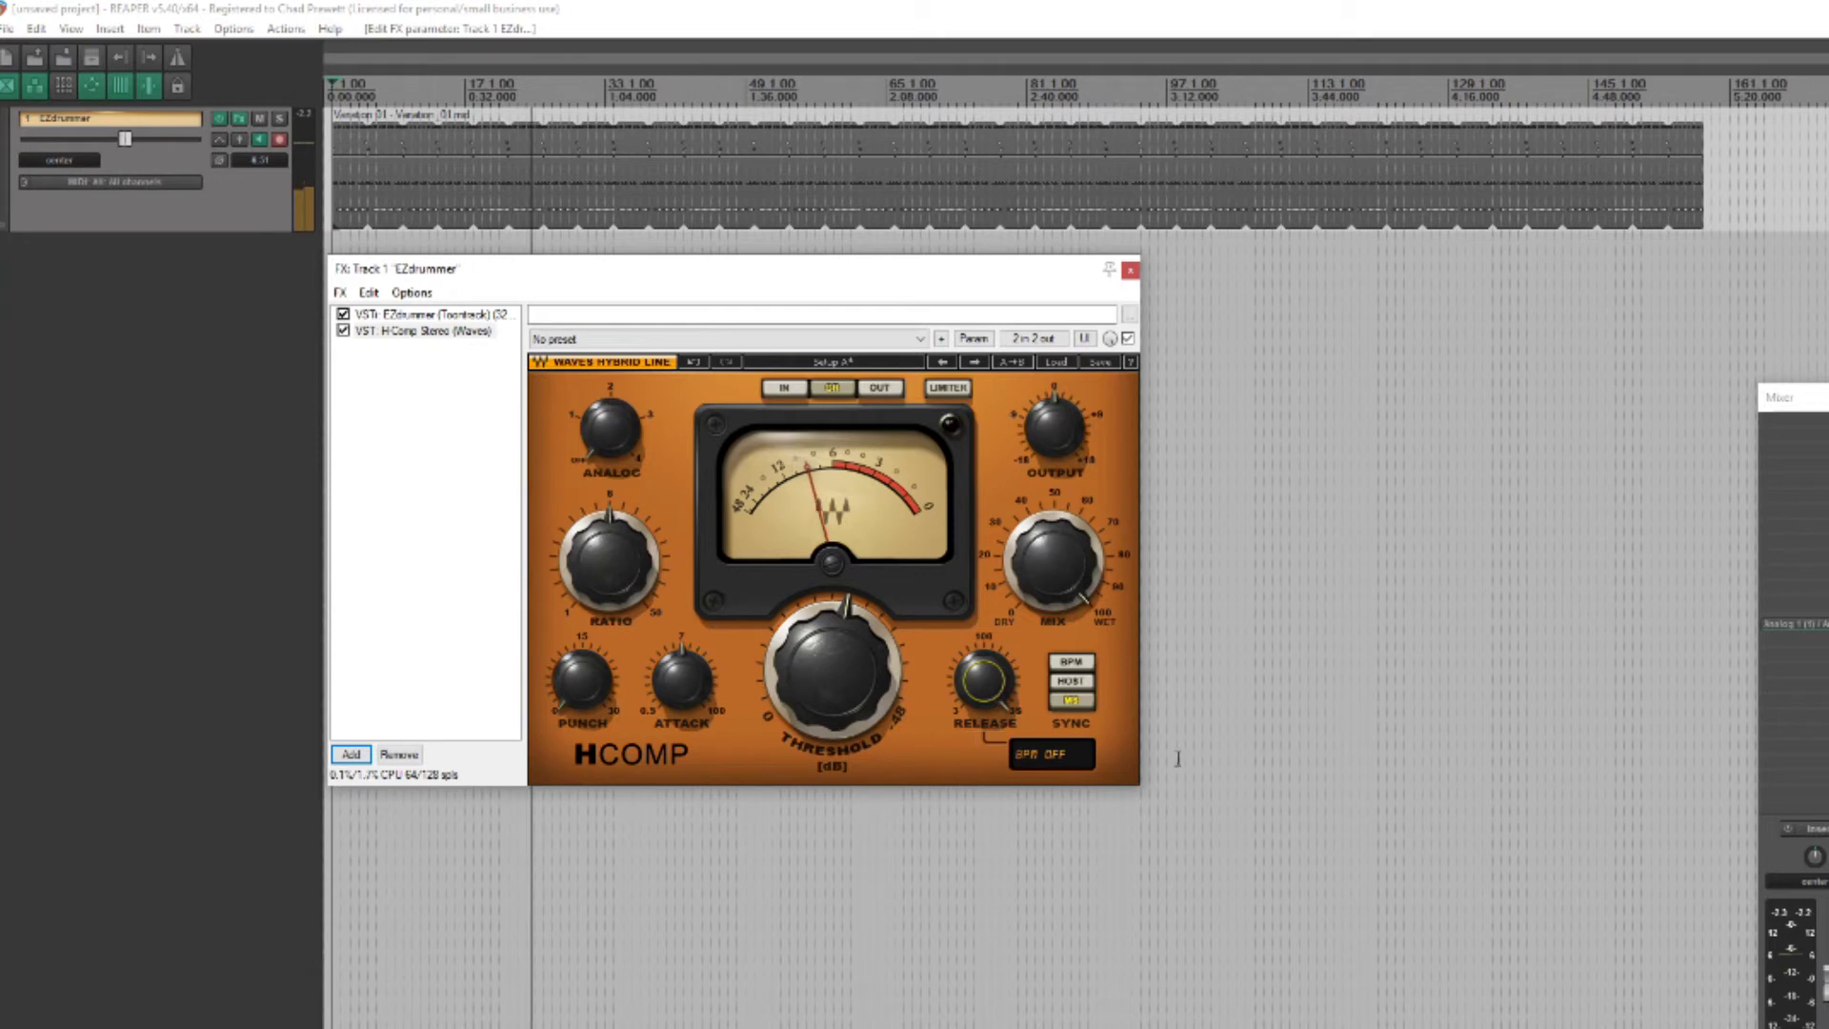
Try different H-Comp release times during playback and settle on a short release well below 100 ms.
mouse_move(981, 679)
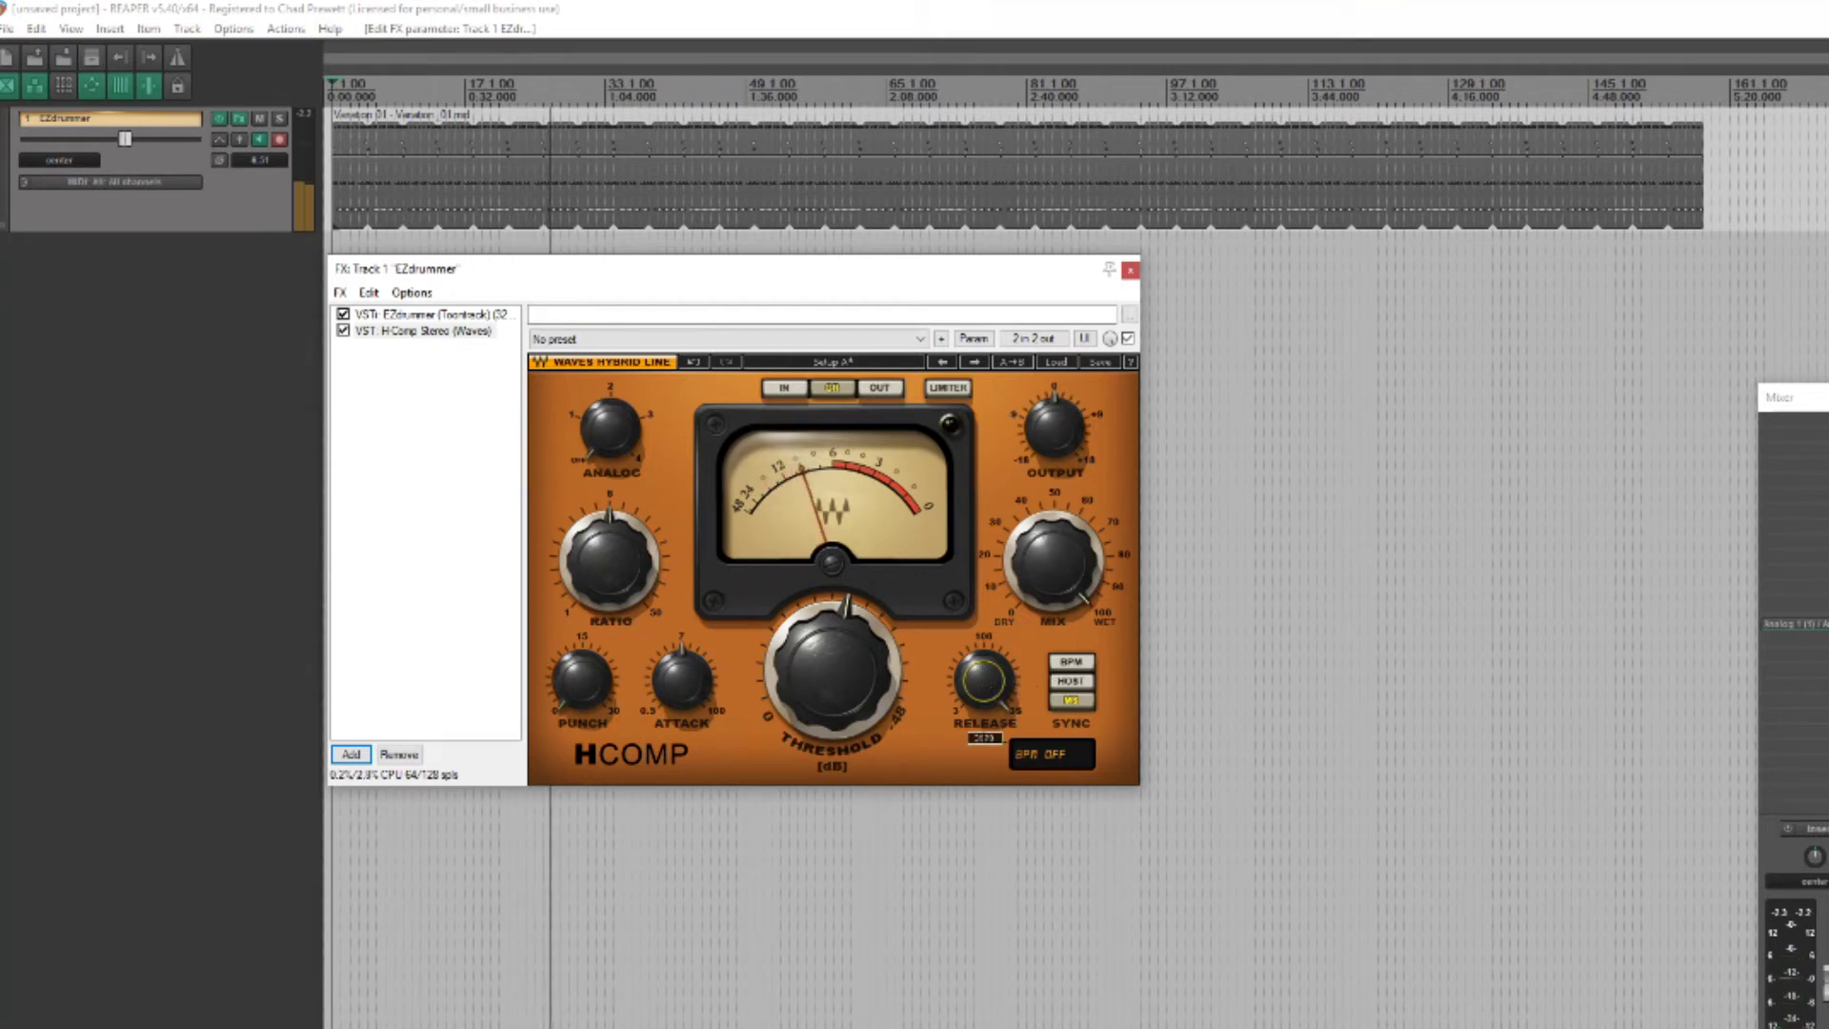
scroll(981, 679, up, 2)
scroll(981, 679, up, 1)
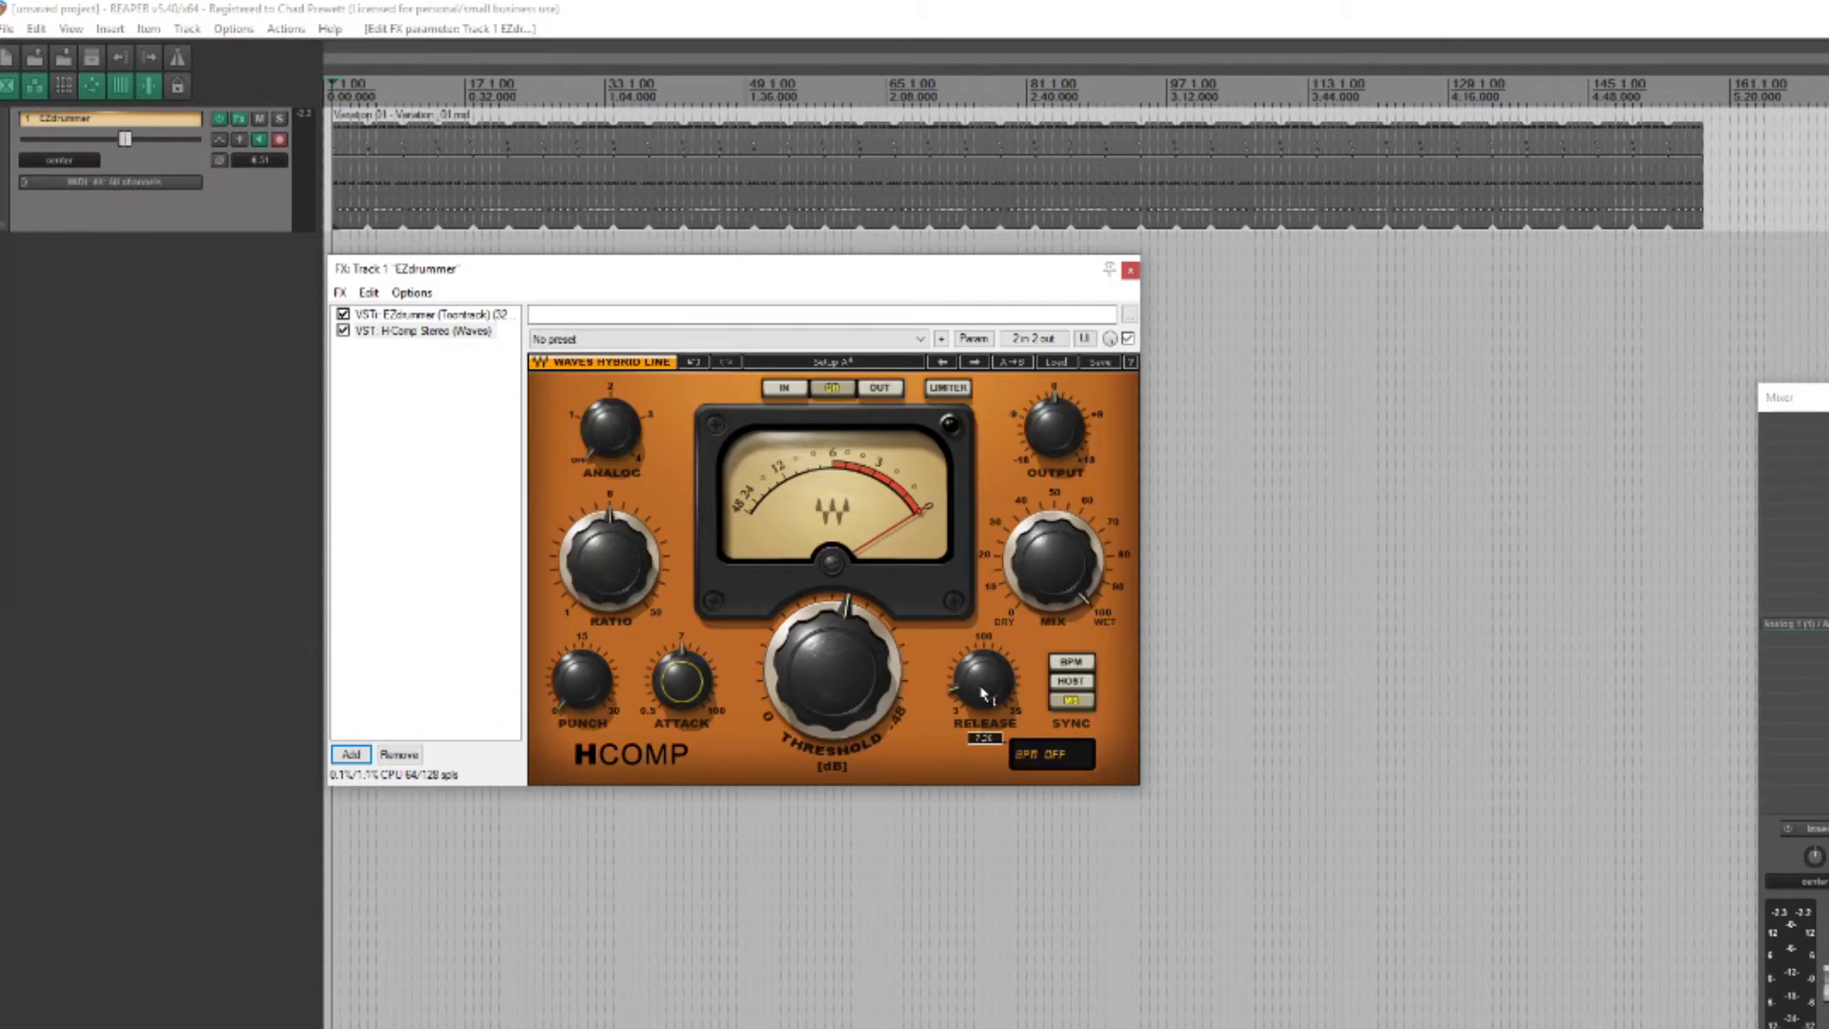
drag(983, 693, 984, 686)
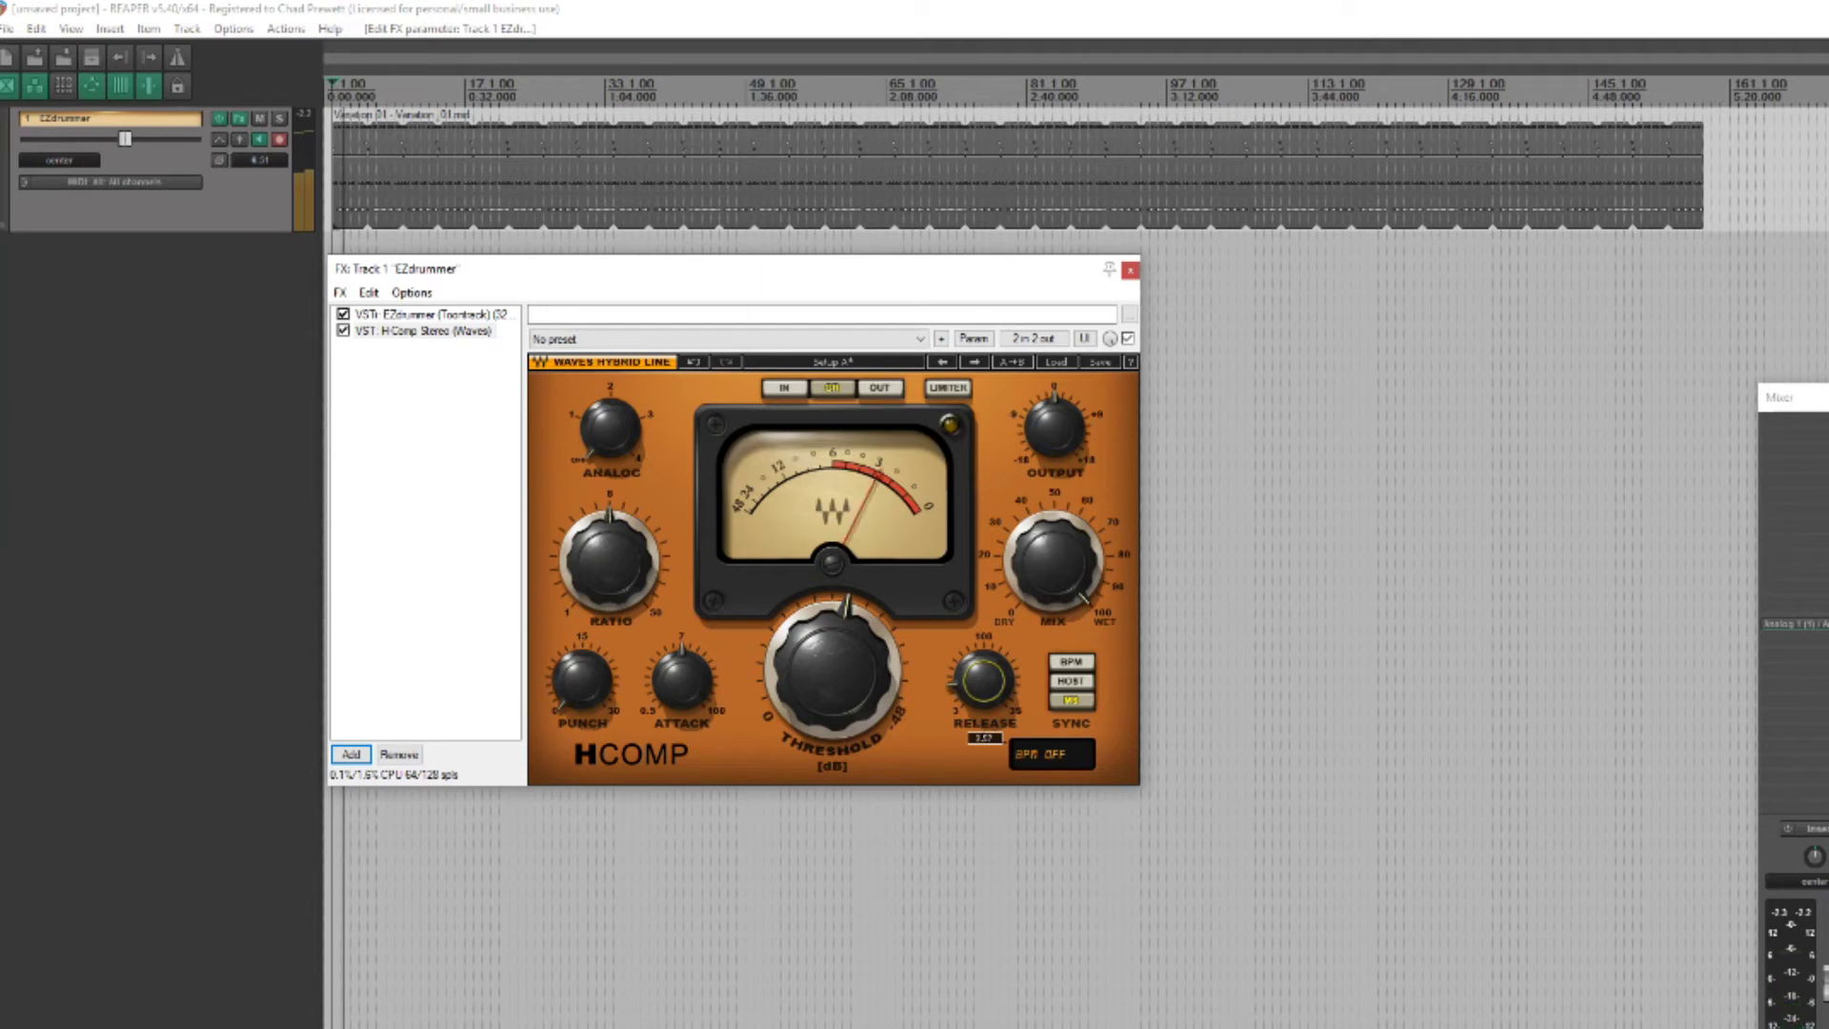
drag(984, 681, 984, 672)
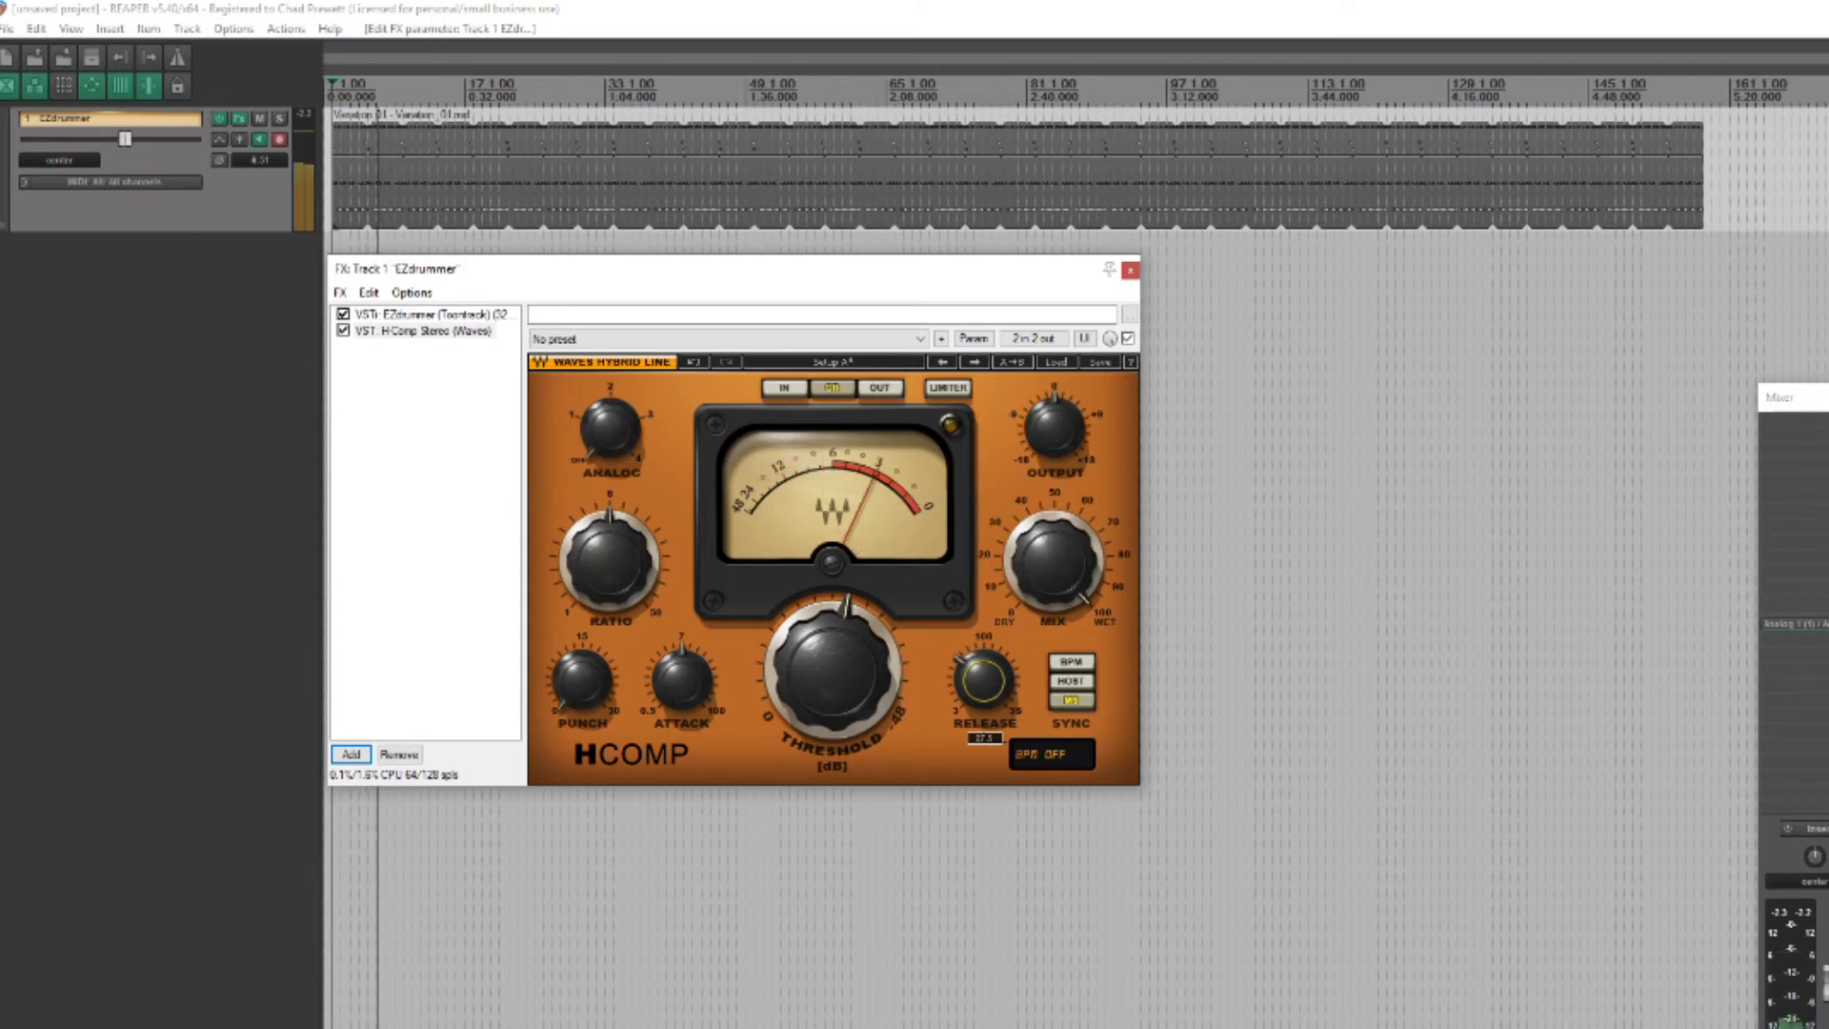
drag(984, 672, 984, 678)
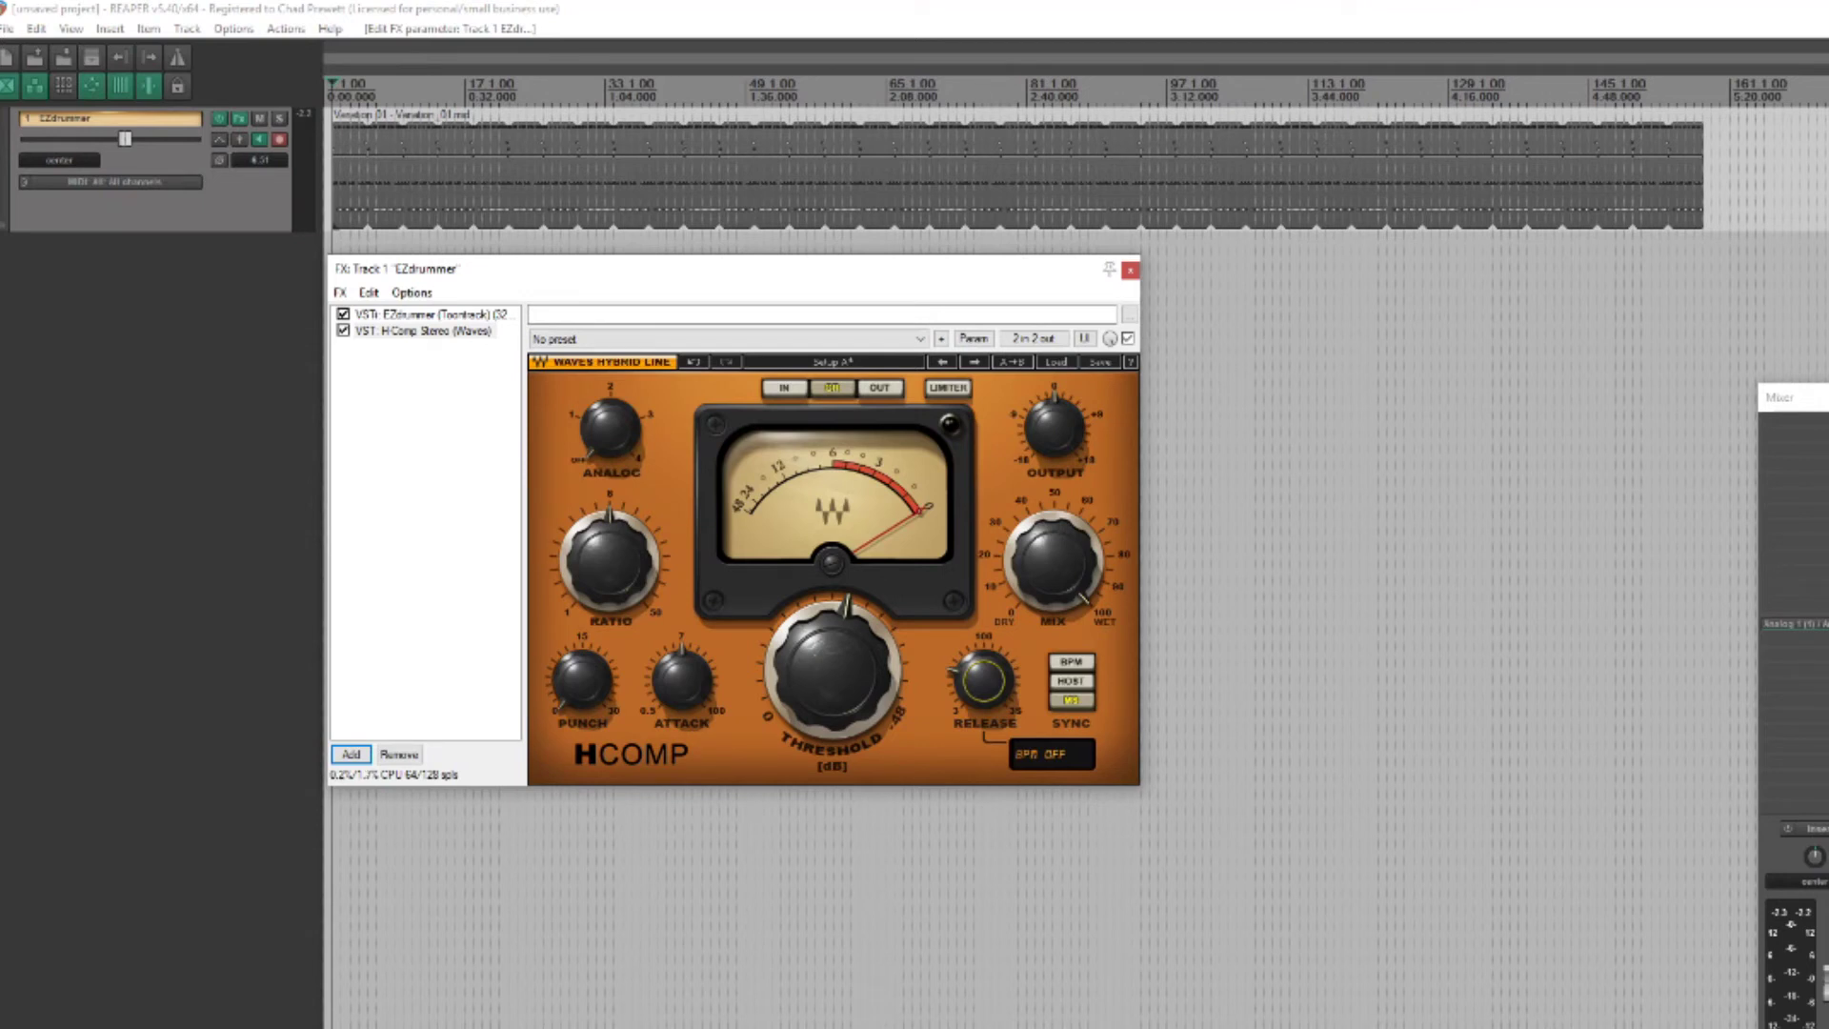
Bypass H-Comp on the EZdrummer track and add the ReaInsert (Cockos) plug-in after it.
click(343, 332)
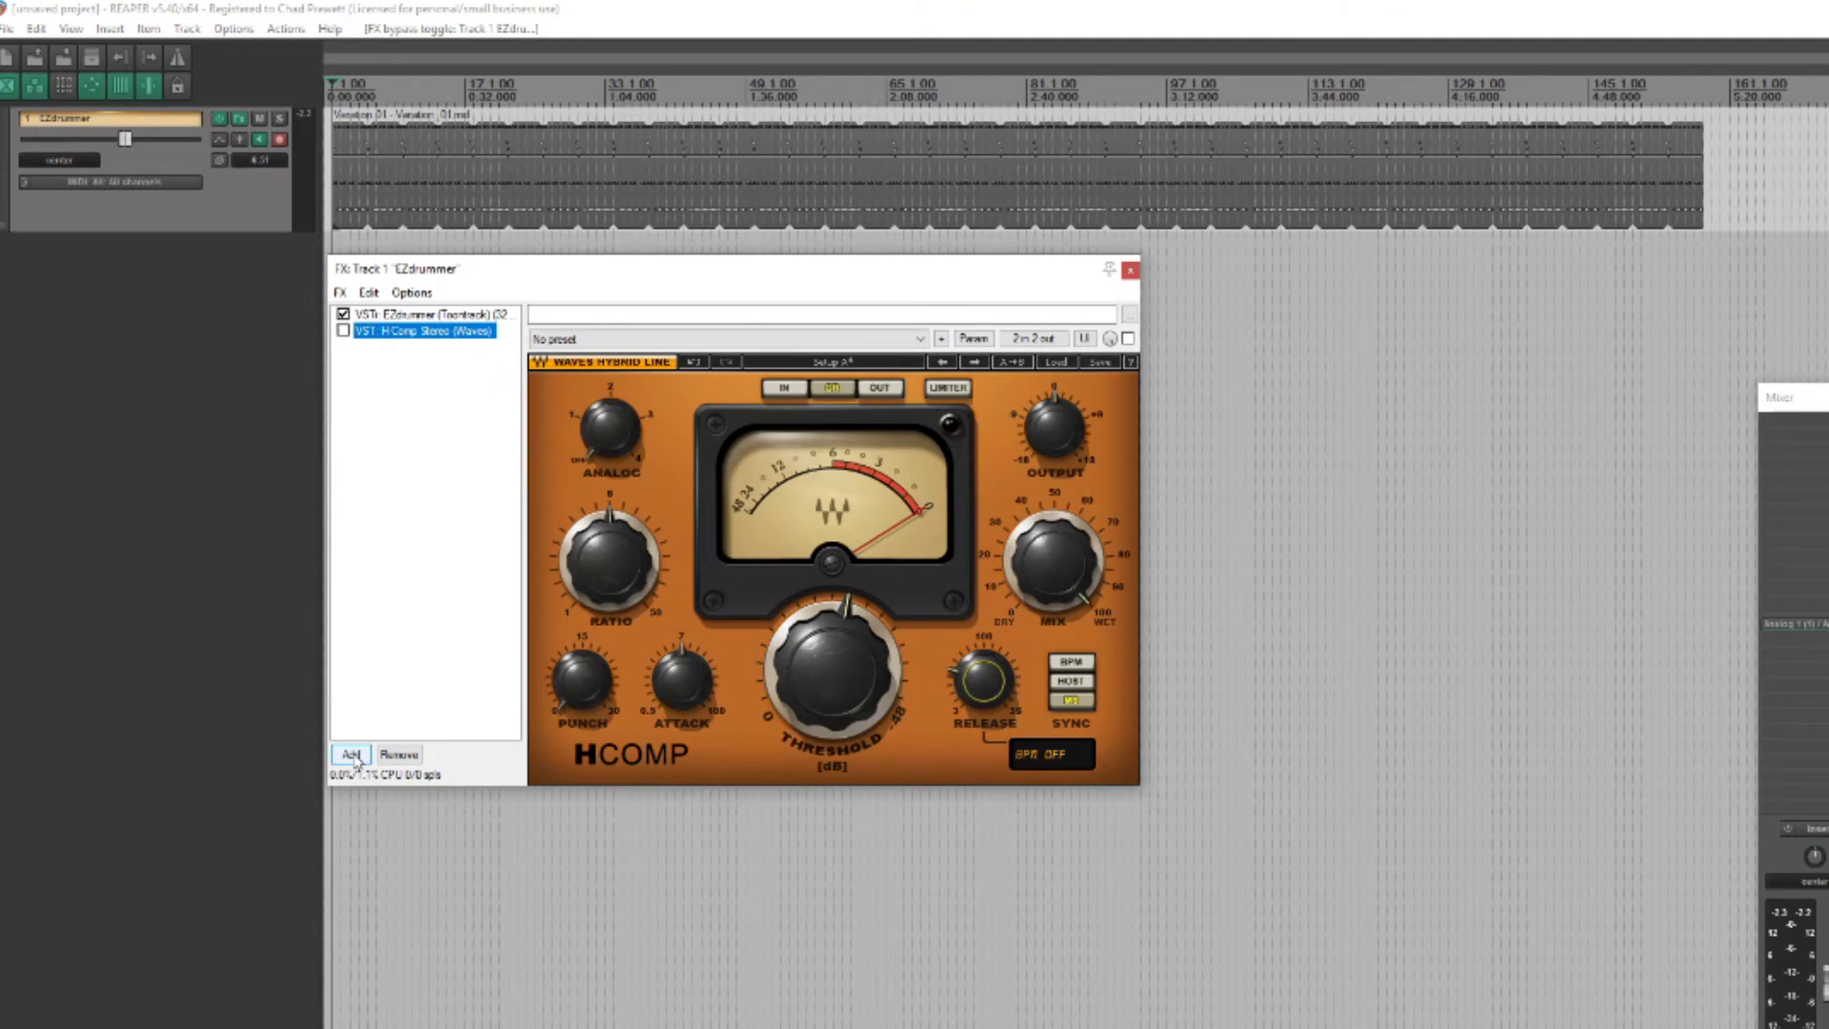
click(351, 754)
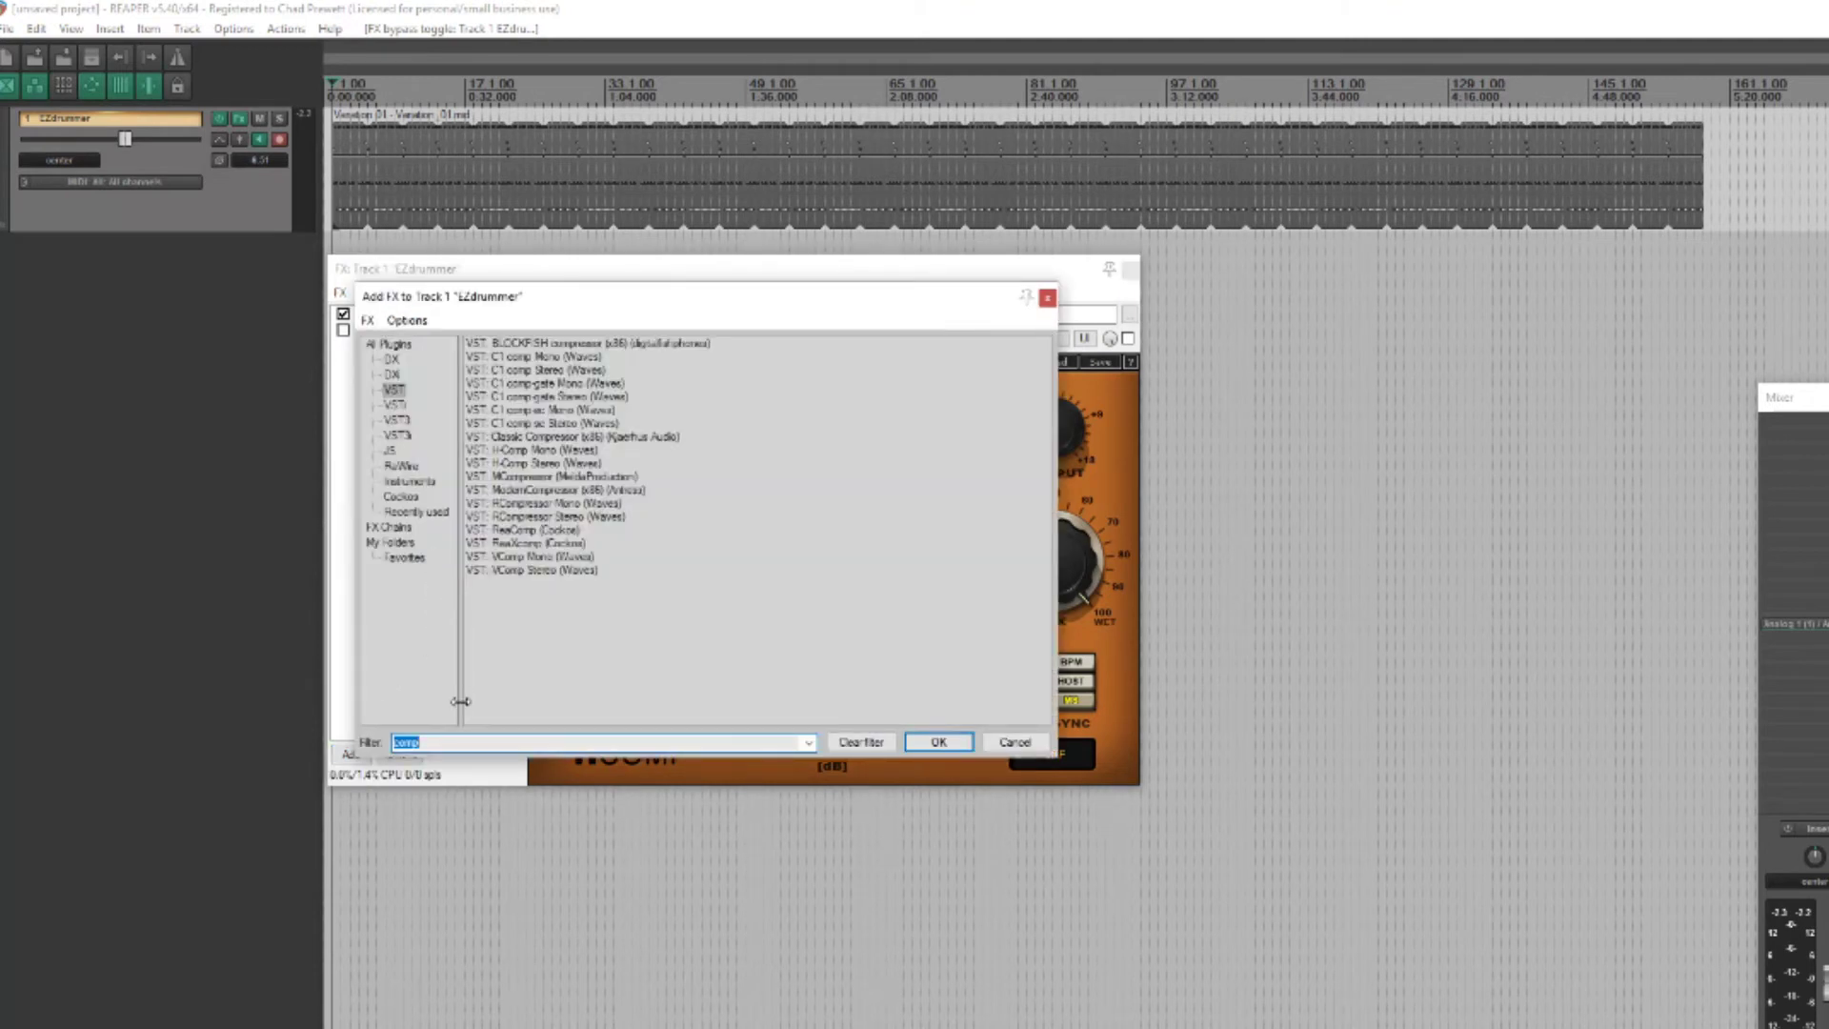
text(feal)
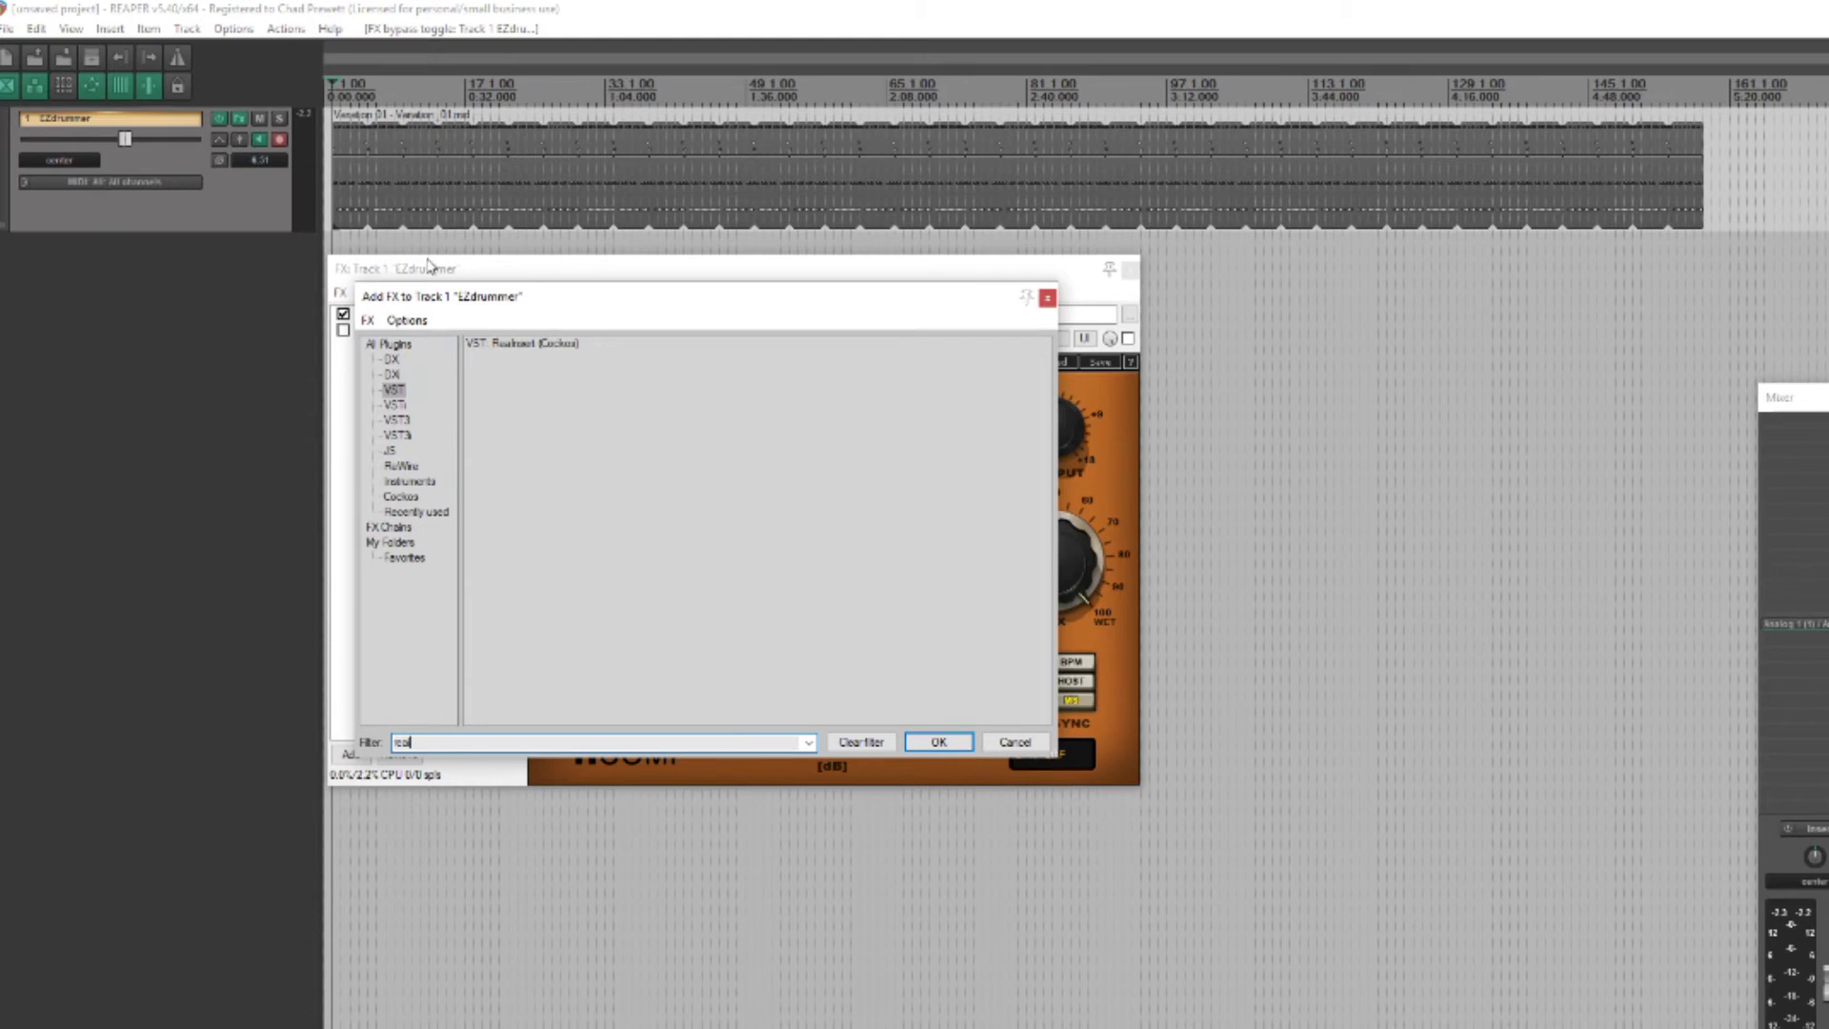
double_click(523, 354)
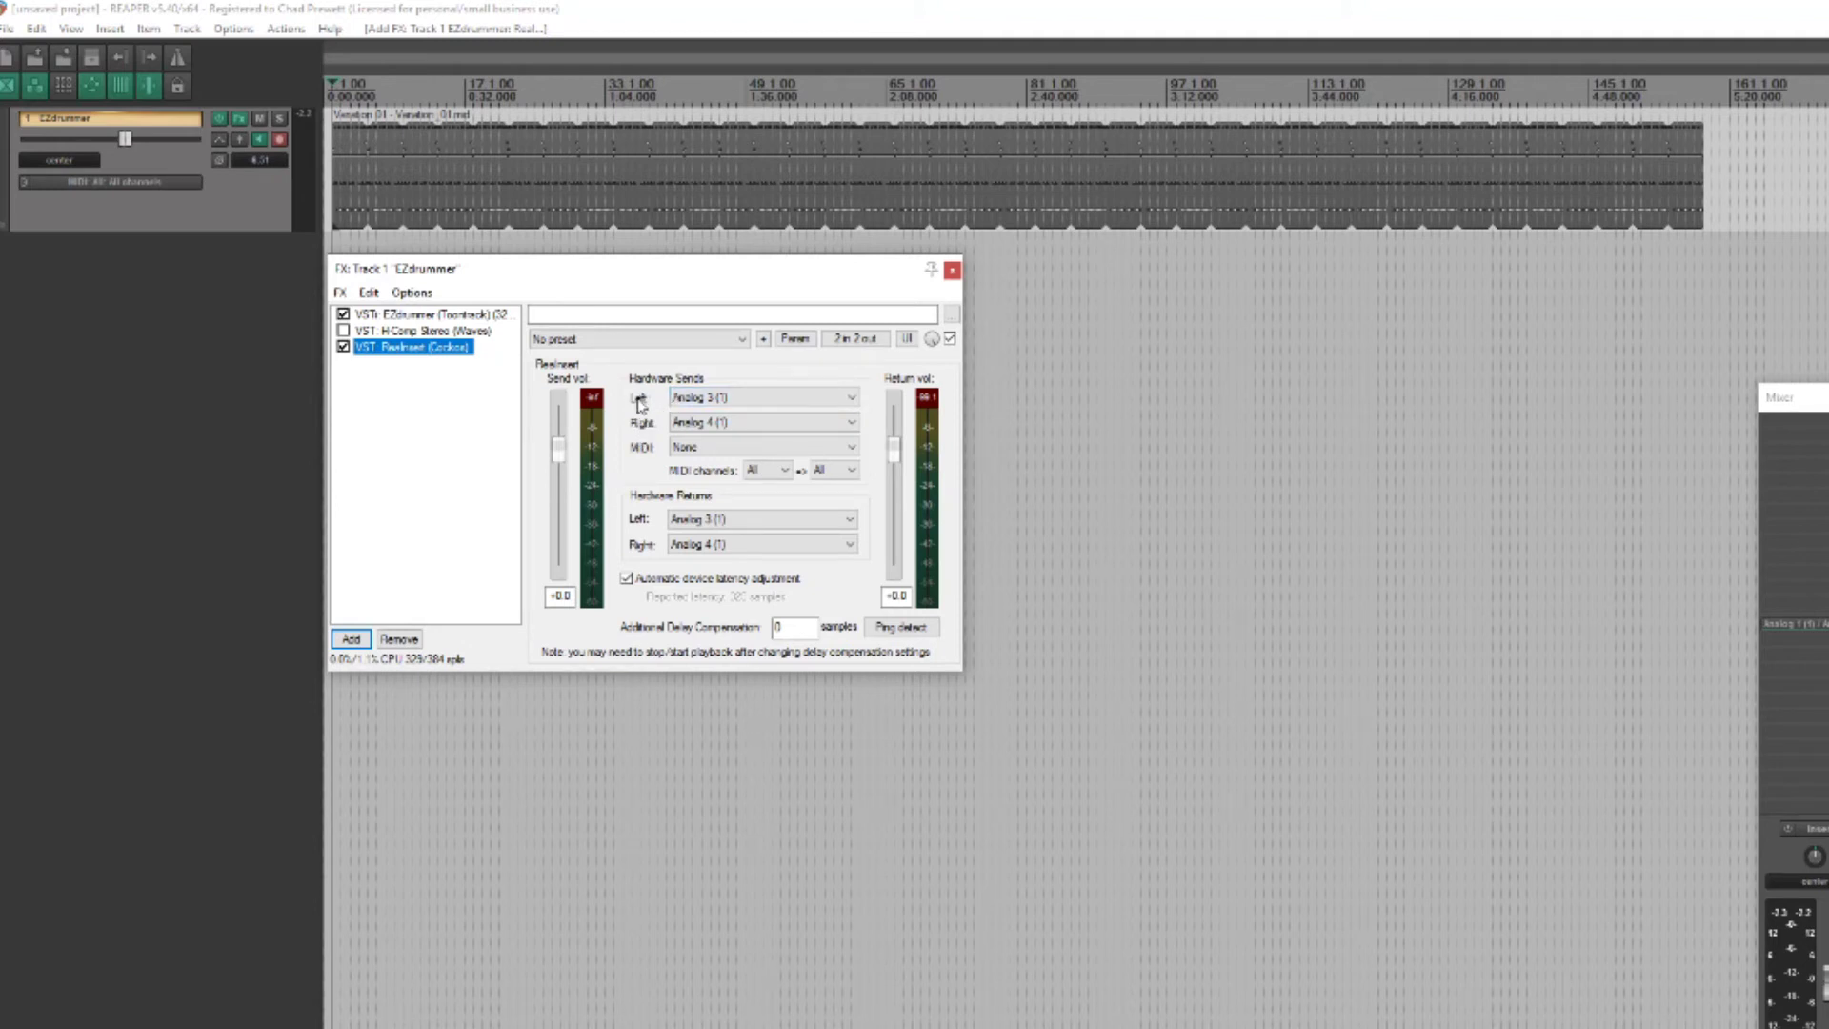
Set the ReaInsert hardware sends to Analog 5 for the left channel and Analog 6 for the right.
click(685, 398)
click(702, 477)
click(696, 422)
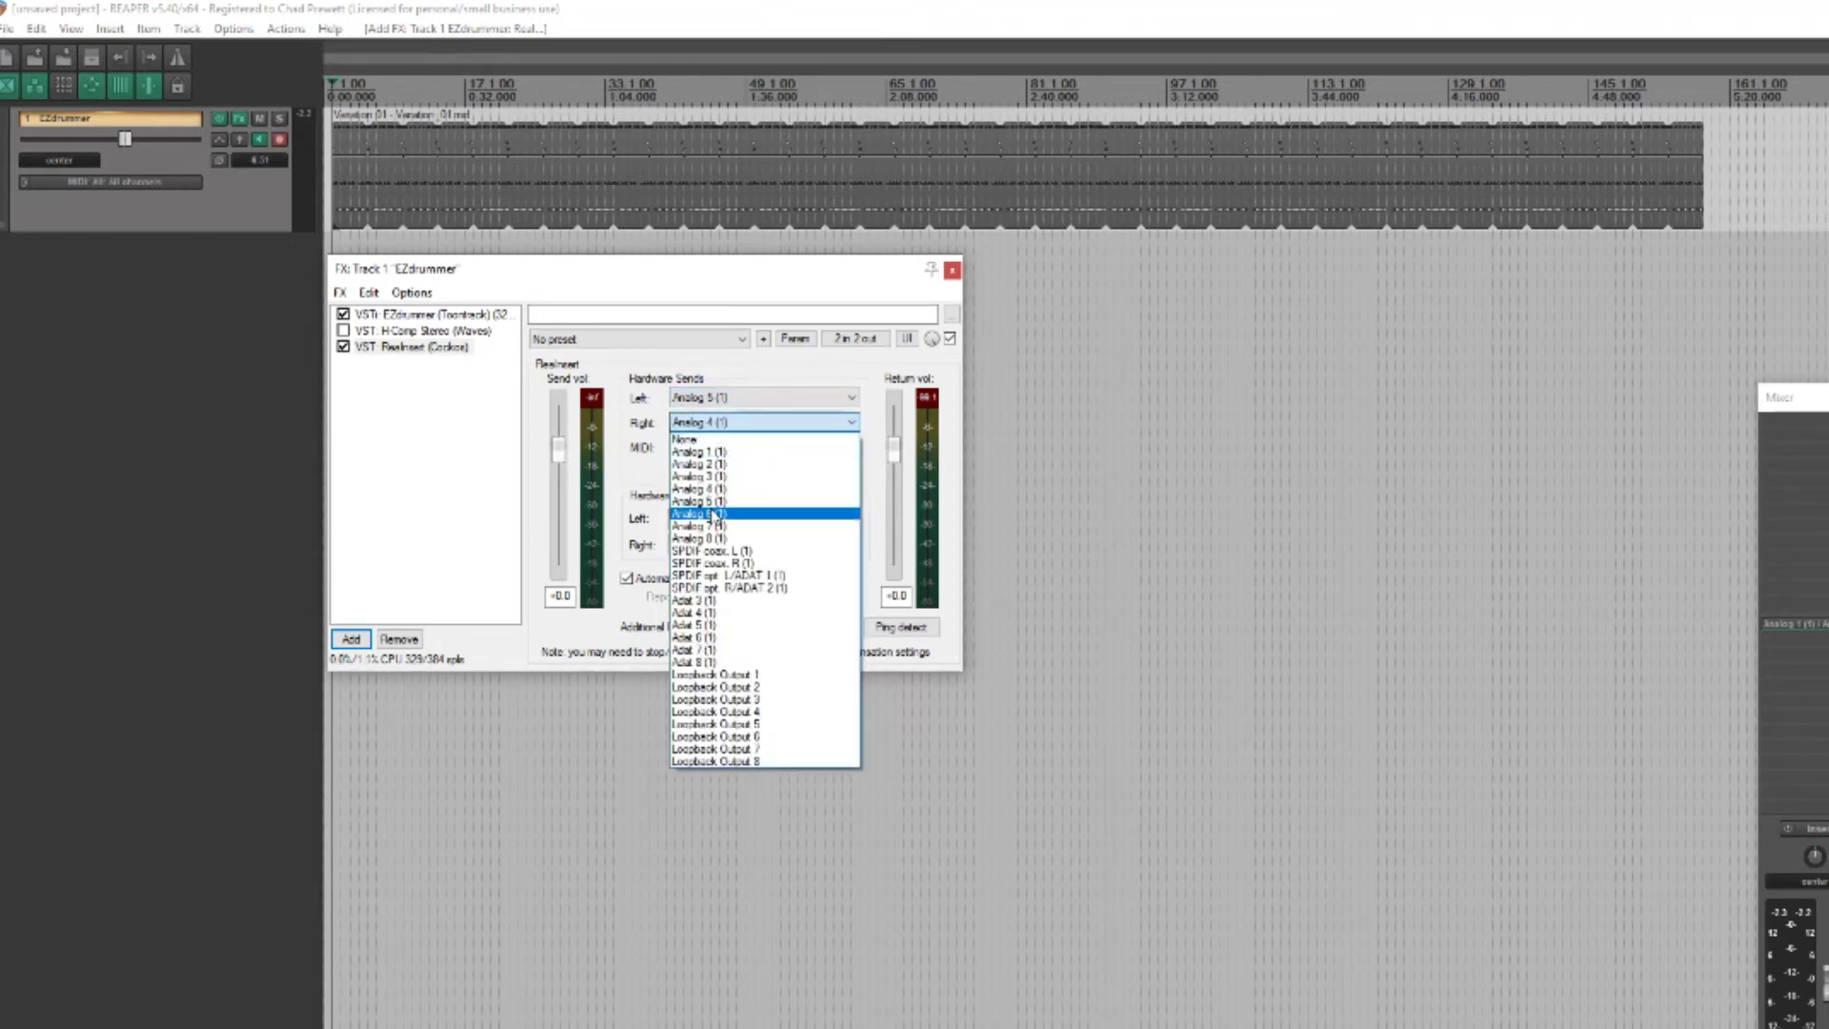
click(715, 514)
click(684, 440)
click(672, 490)
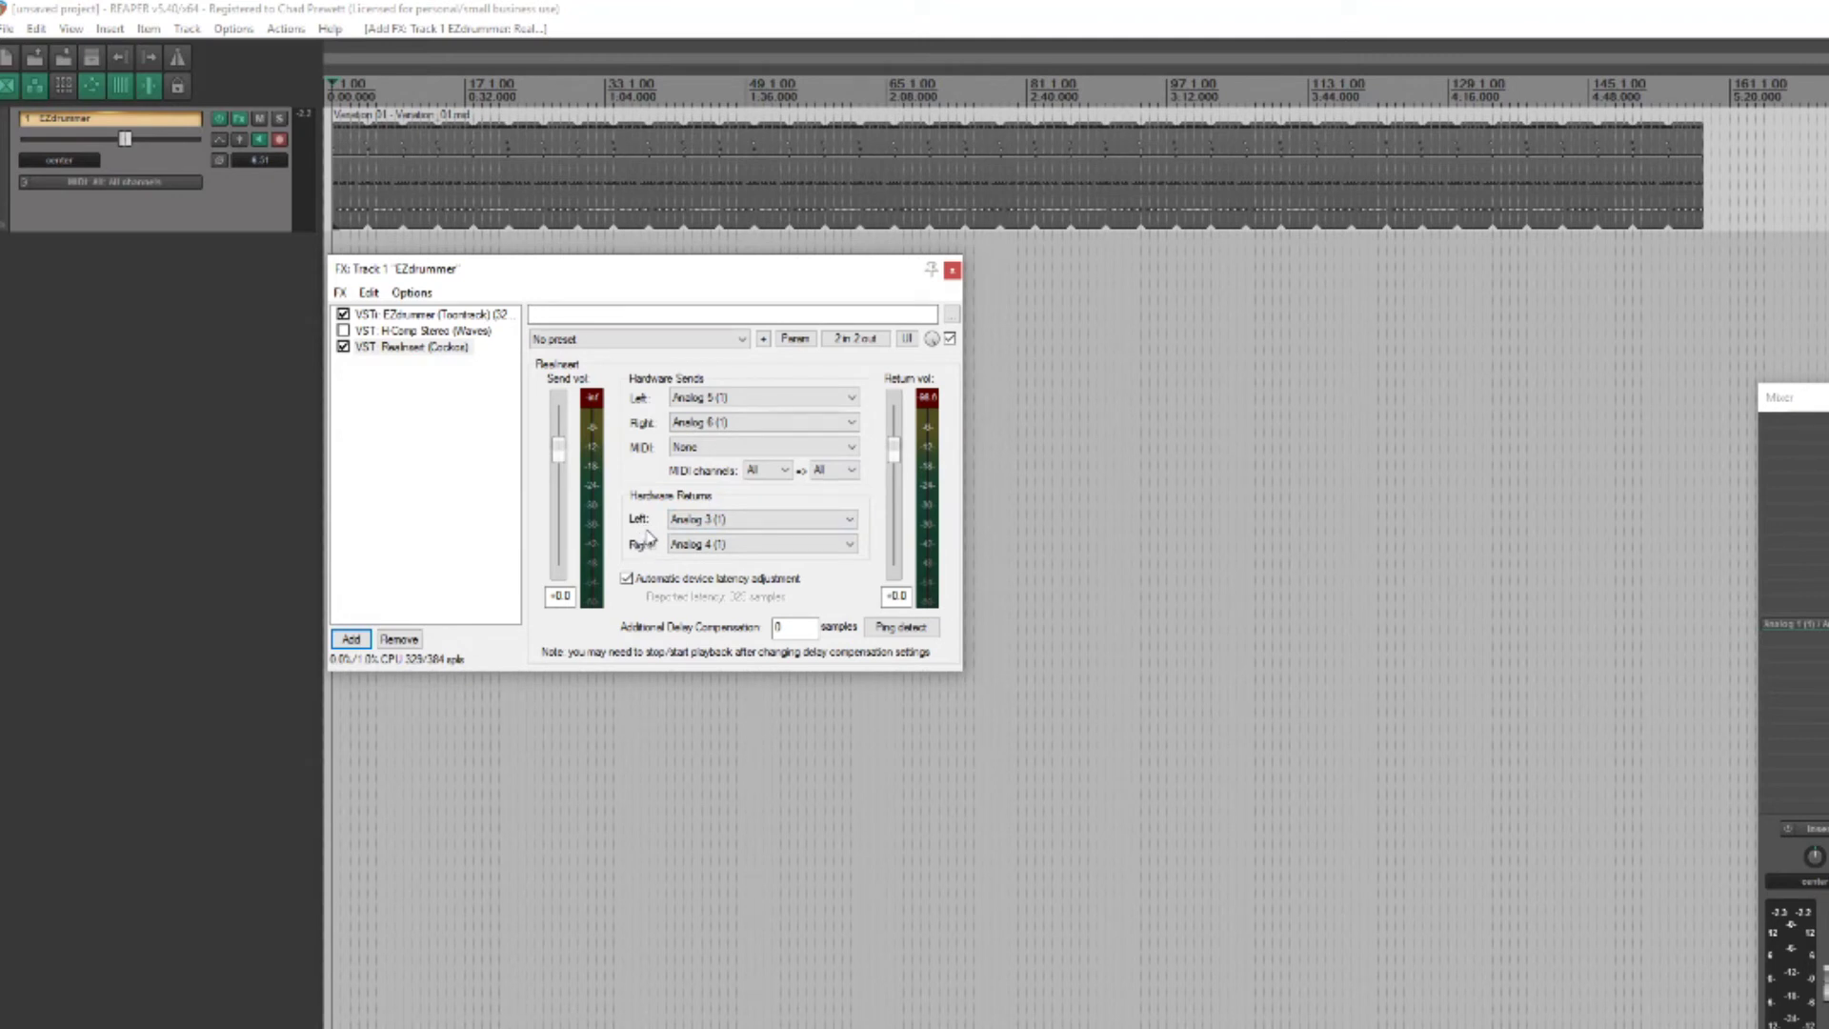
Set the ReaInsert hardware returns to Analog 5 for the left channel and Analog 6 for the right.
click(686, 521)
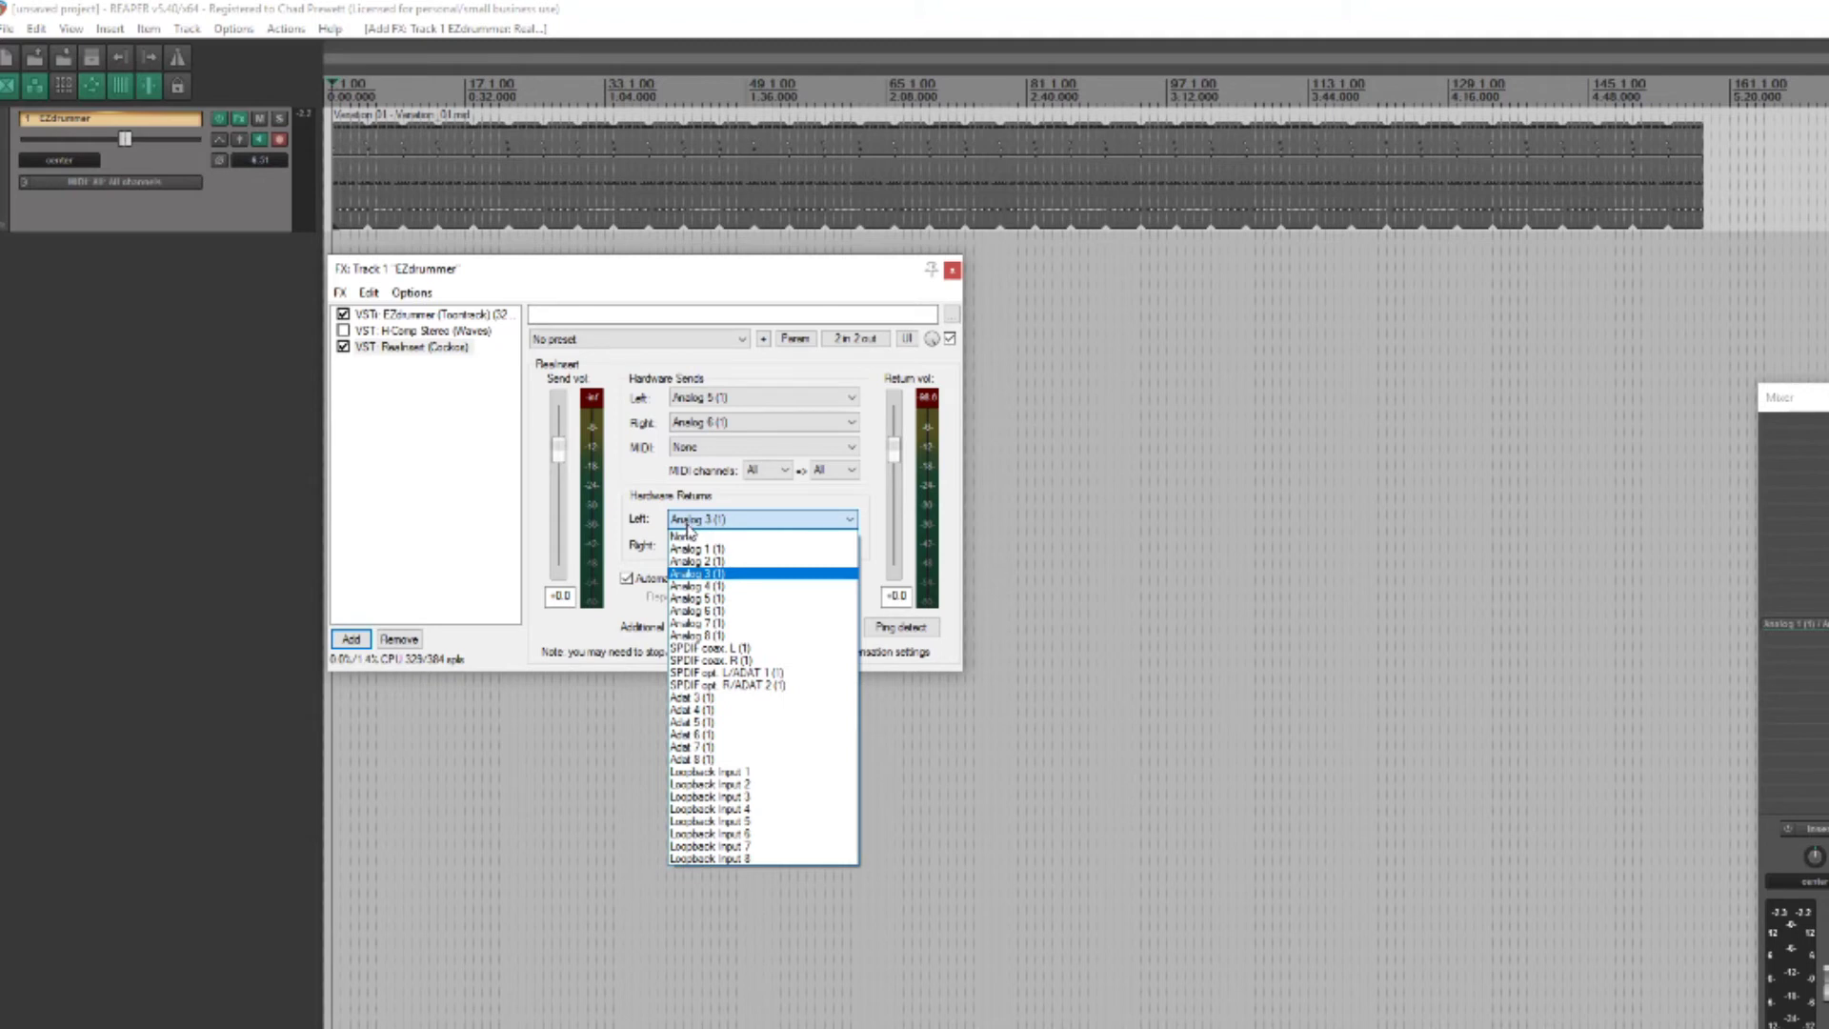
click(694, 598)
click(684, 545)
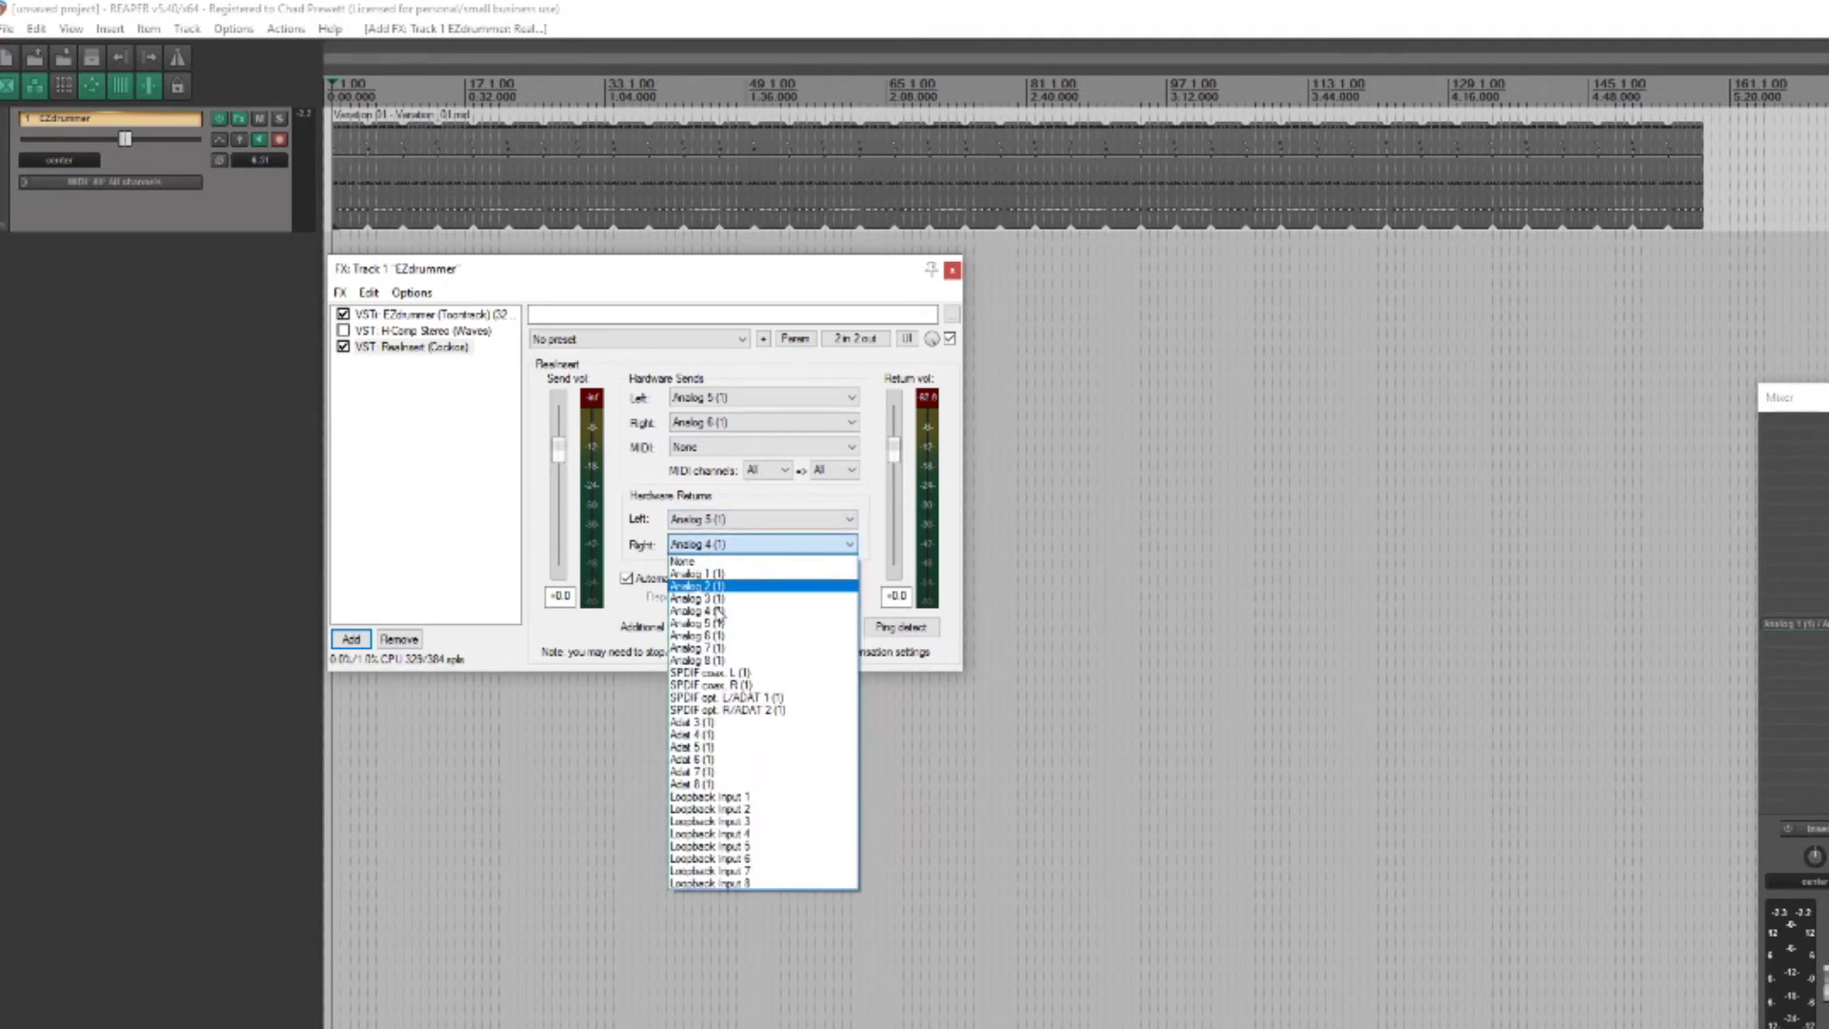
click(717, 636)
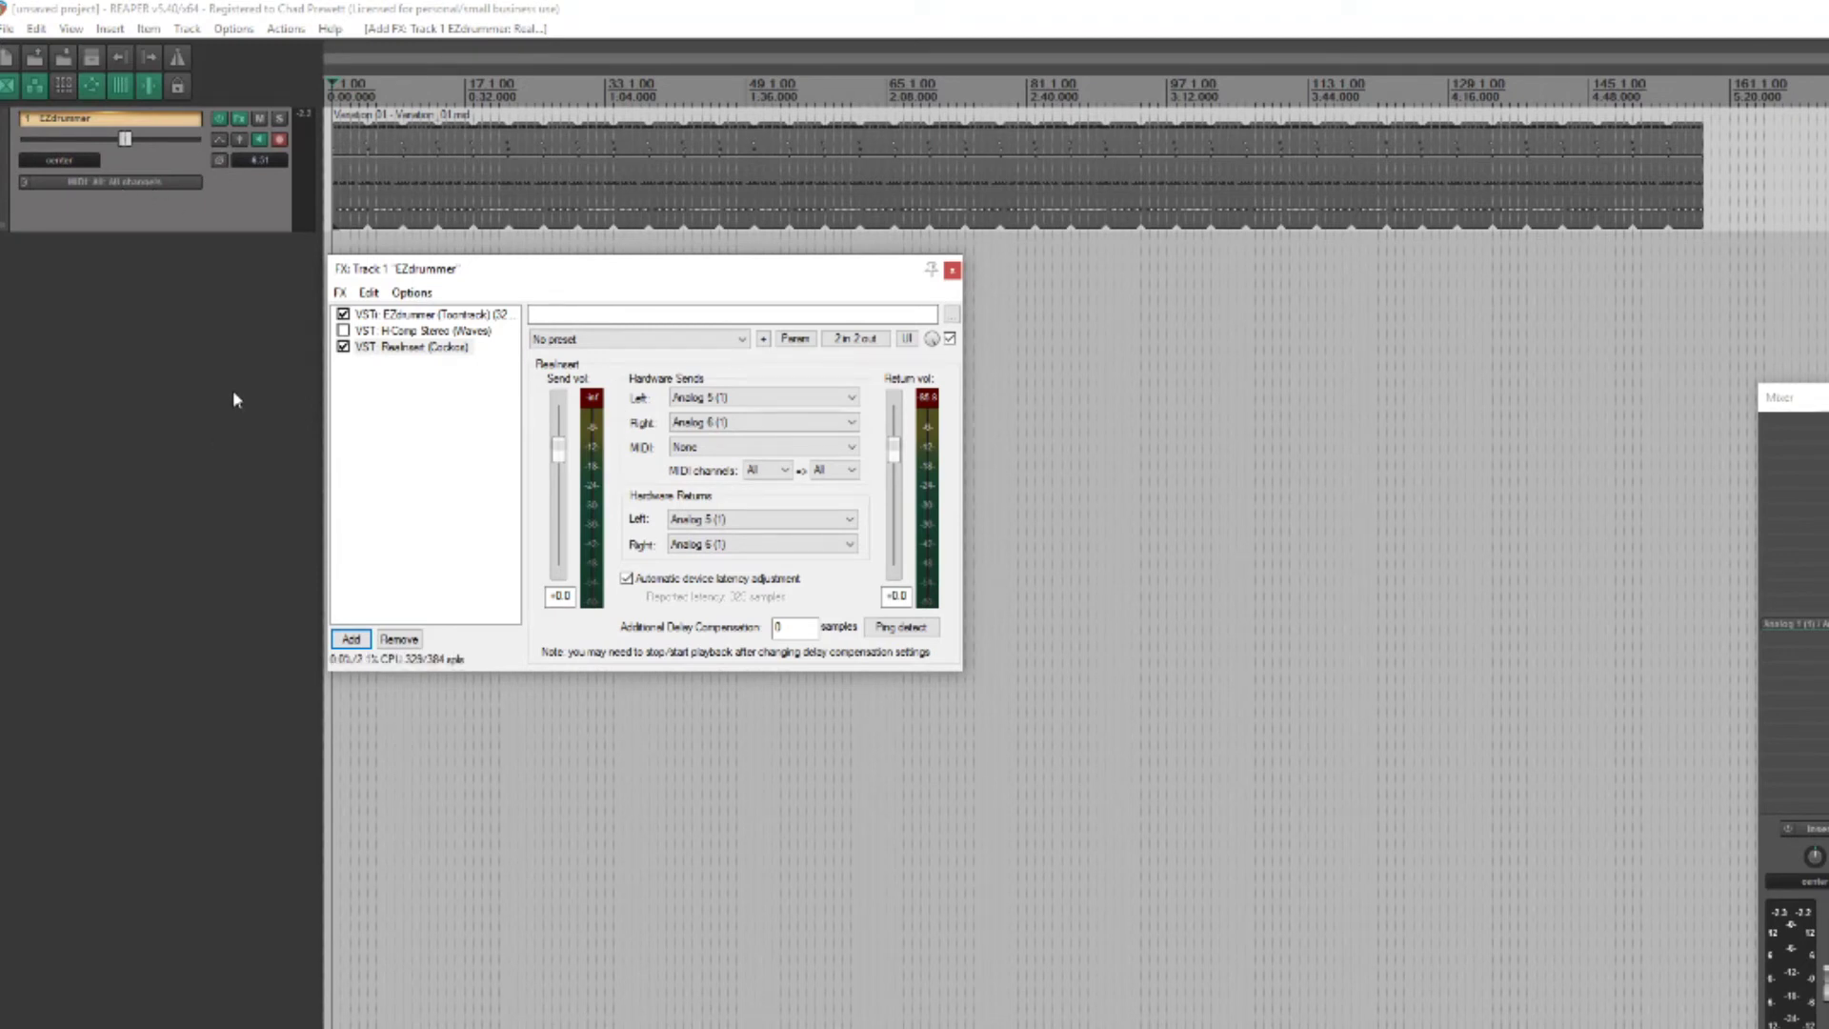
Play the drum track, lower the ReaInsert send volume to about -3.1 dB and reset the send meter's peak indicator.
key(space)
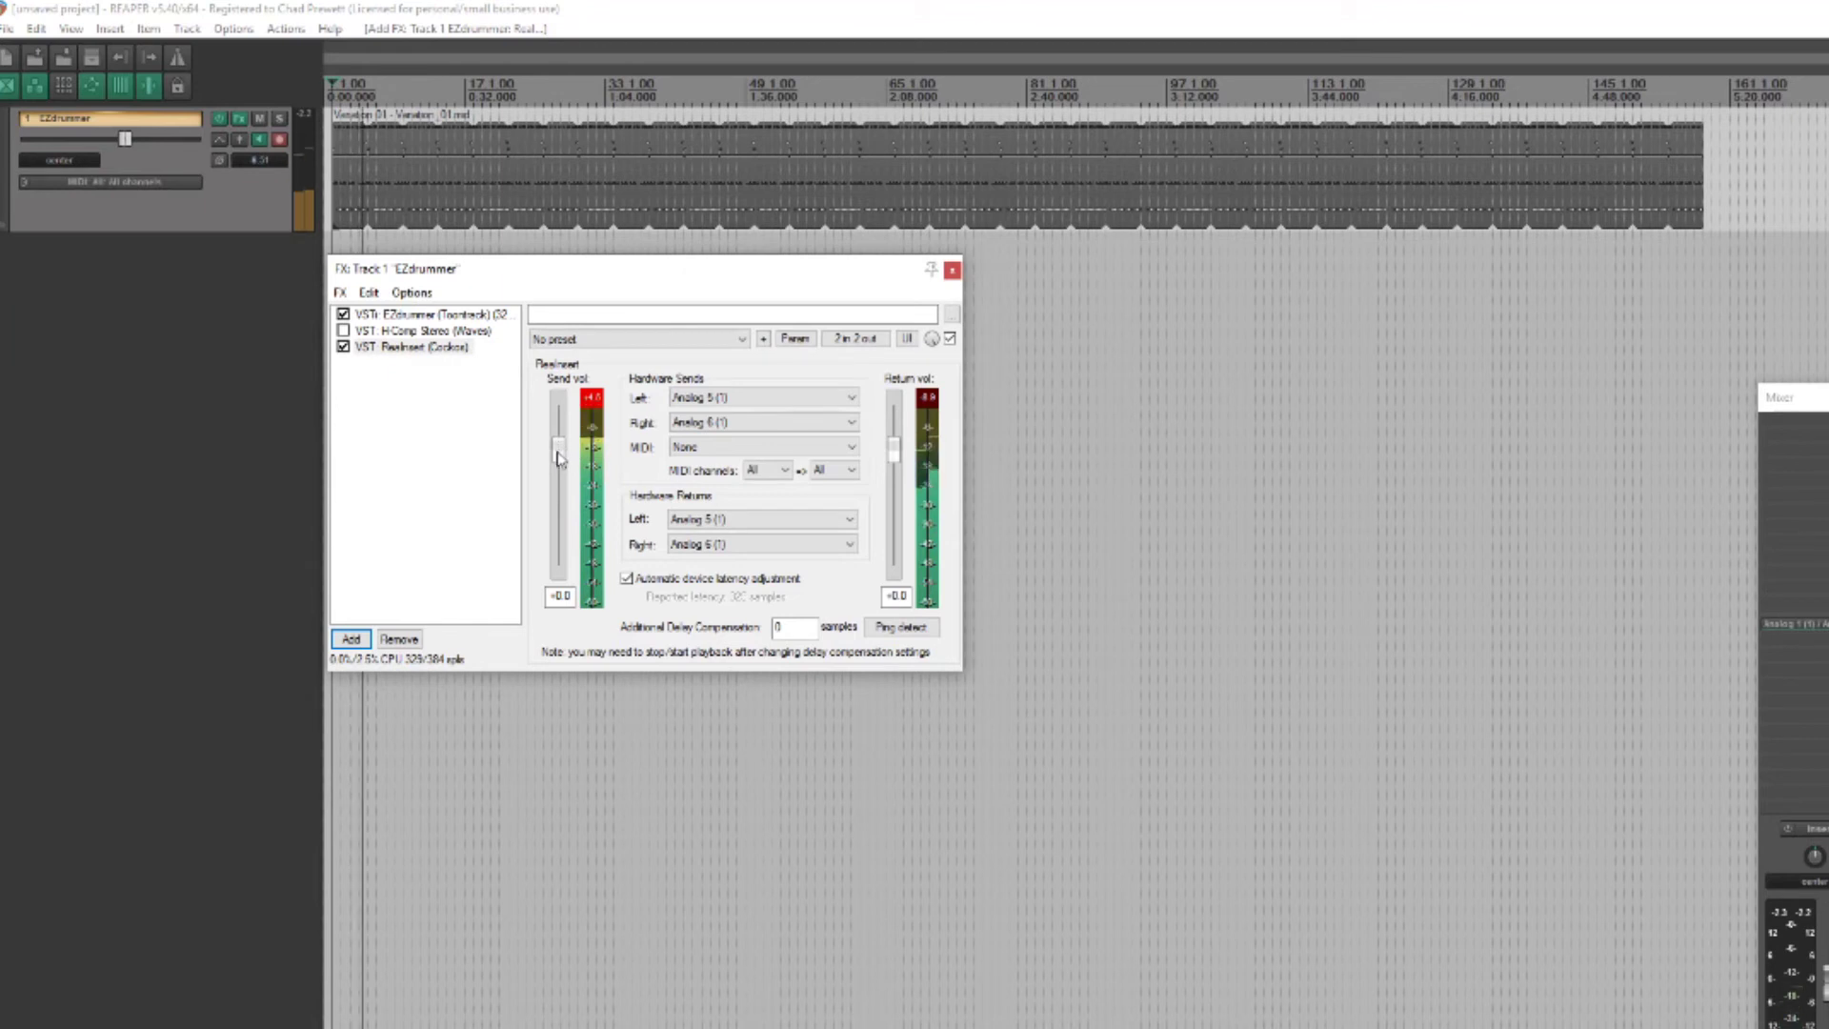
drag(558, 458, 561, 469)
click(588, 408)
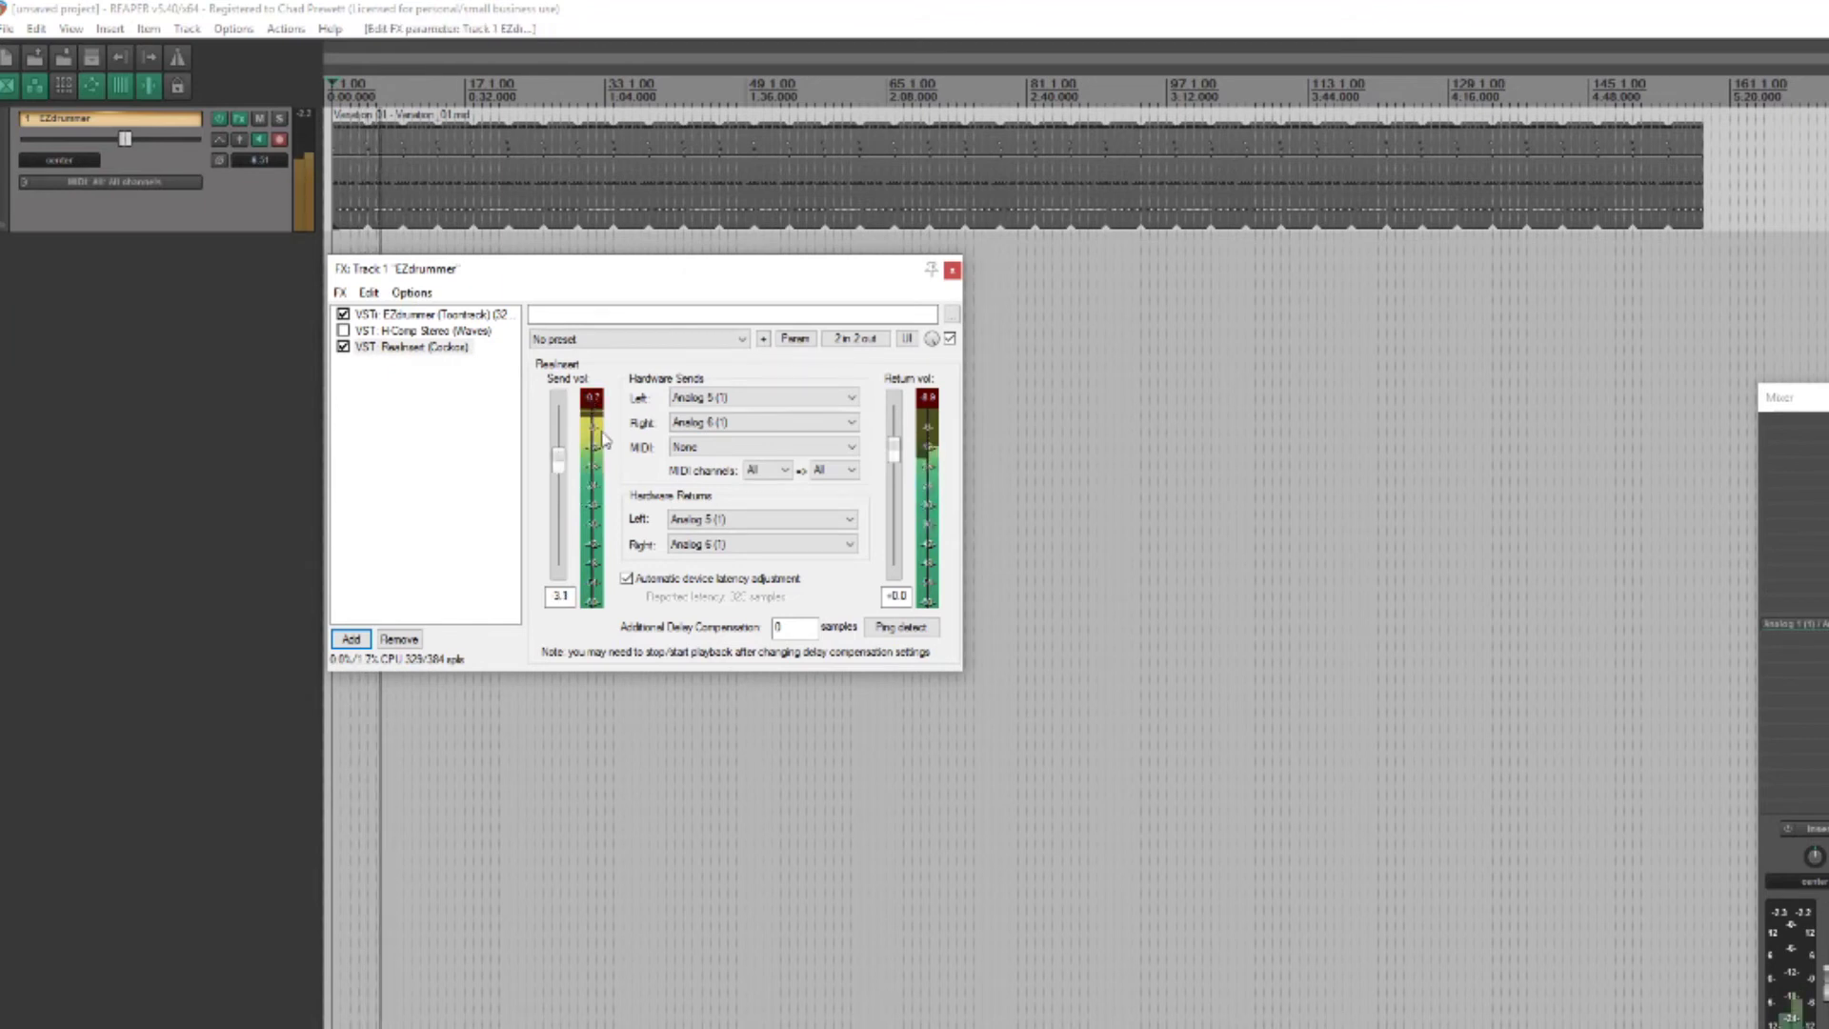